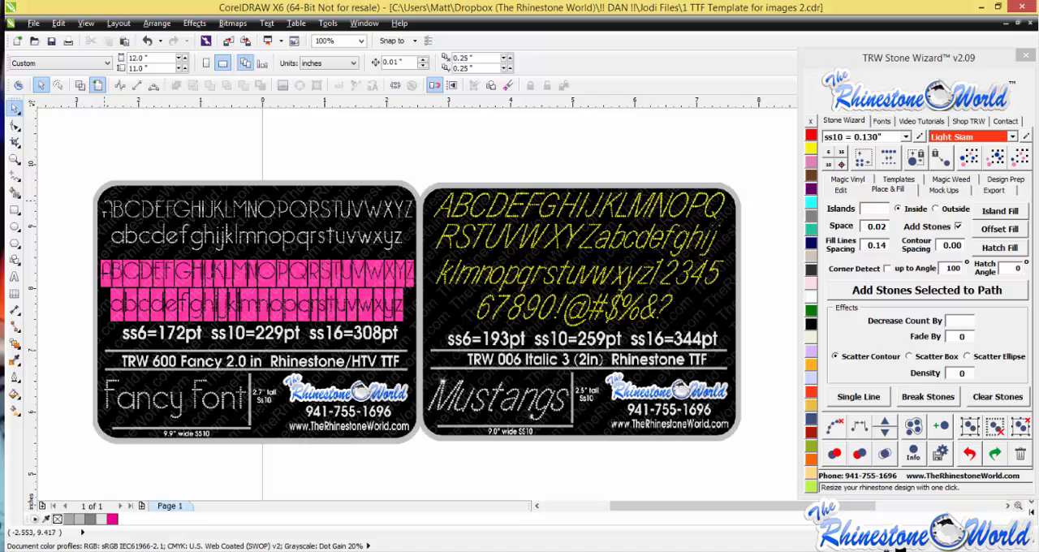
- Examine the lettering and point-size notes on the TRW 600 Fancy and TRW 006 Italic 3 font sample images up close
scroll(104, 203, "up", 2)
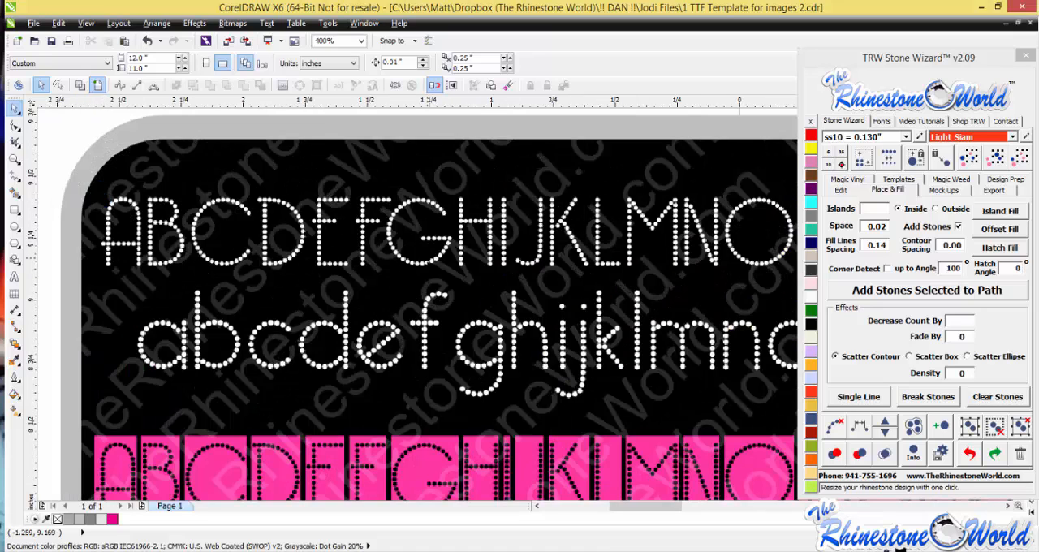
scroll(382, 272, "down", 2)
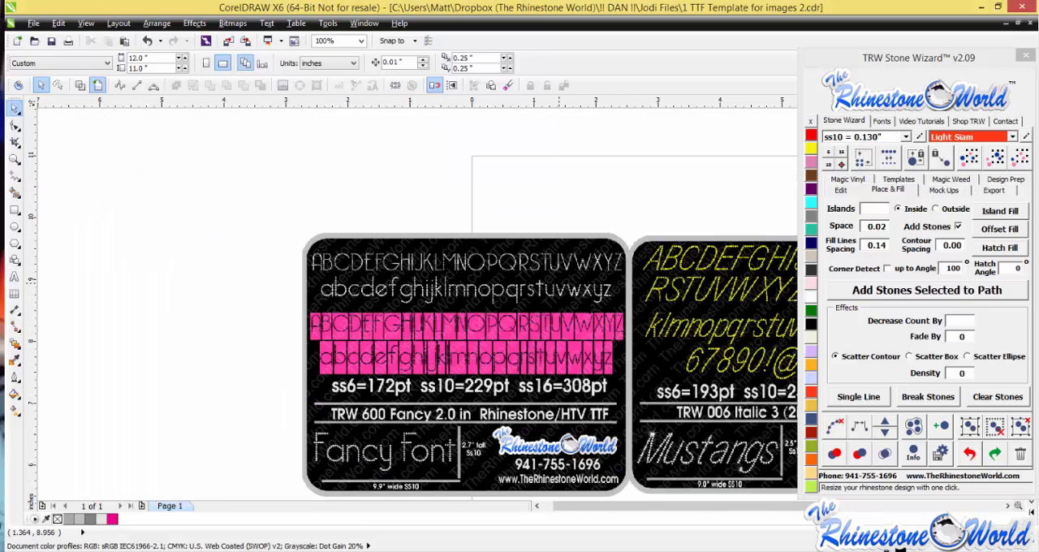
scroll(611, 357, "up", 1)
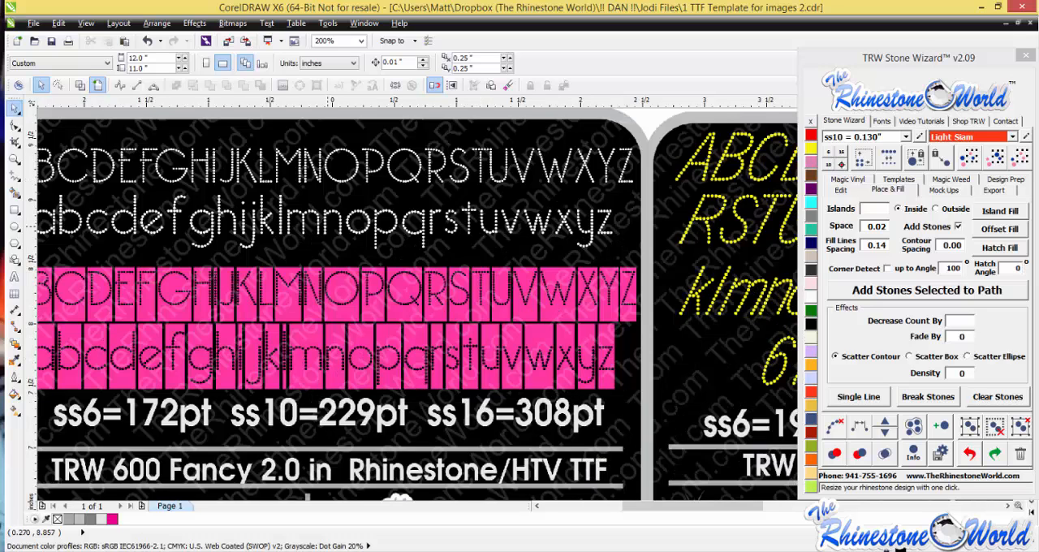
scroll(309, 268, "down", 1)
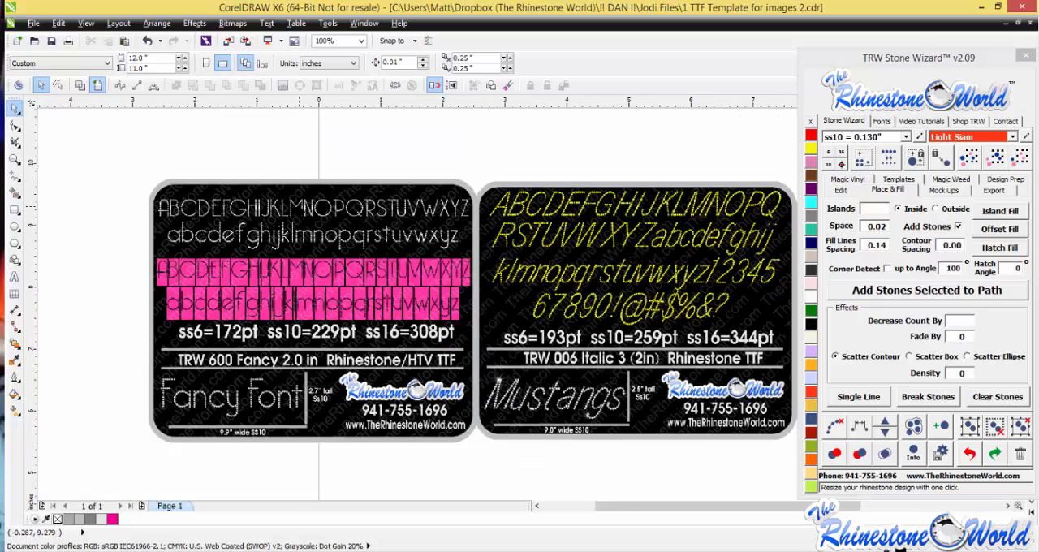
scroll(298, 206, "up", 1)
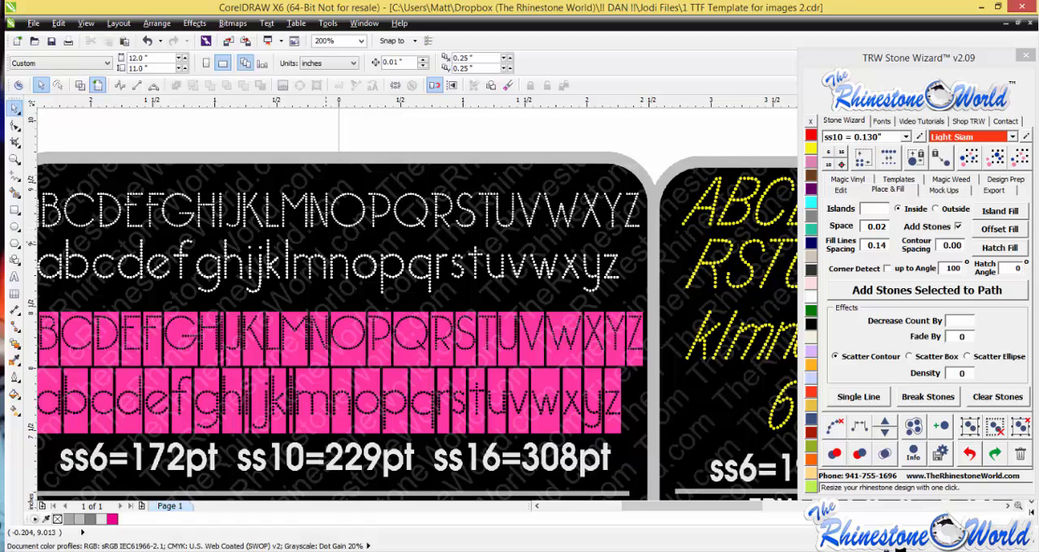
scroll(275, 281, "down", 1)
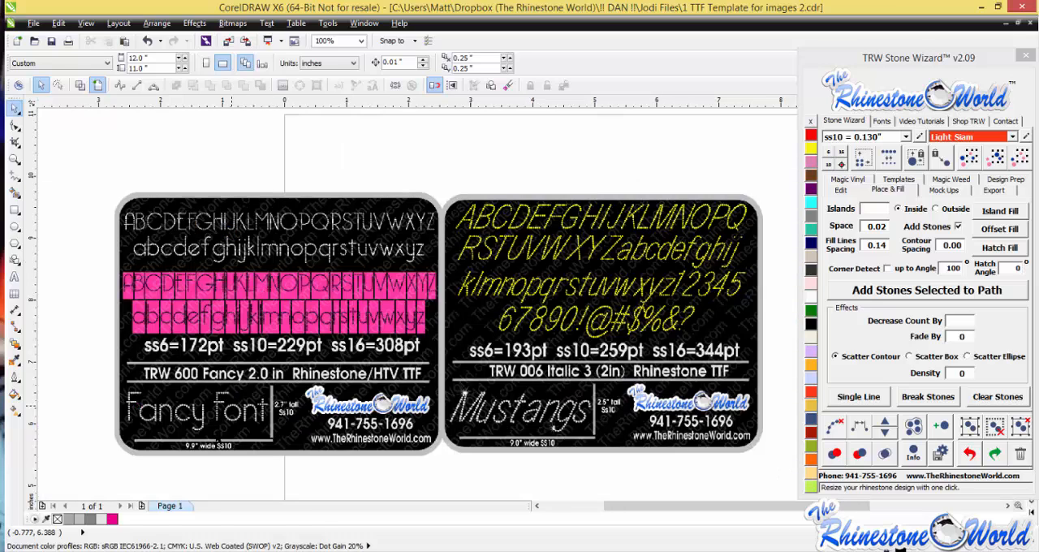
scroll(274, 369, "down", 1)
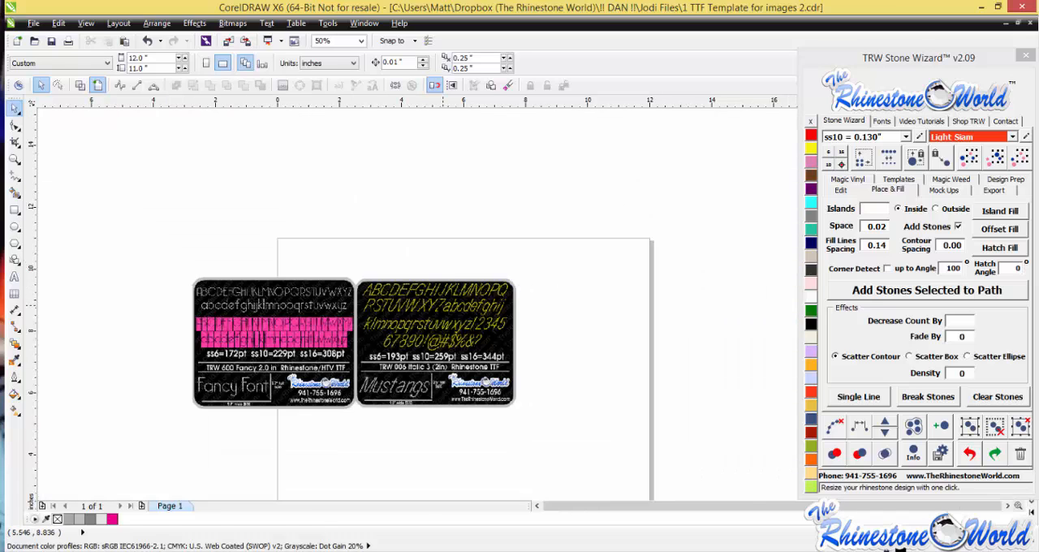
scroll(436, 305, "up", 2)
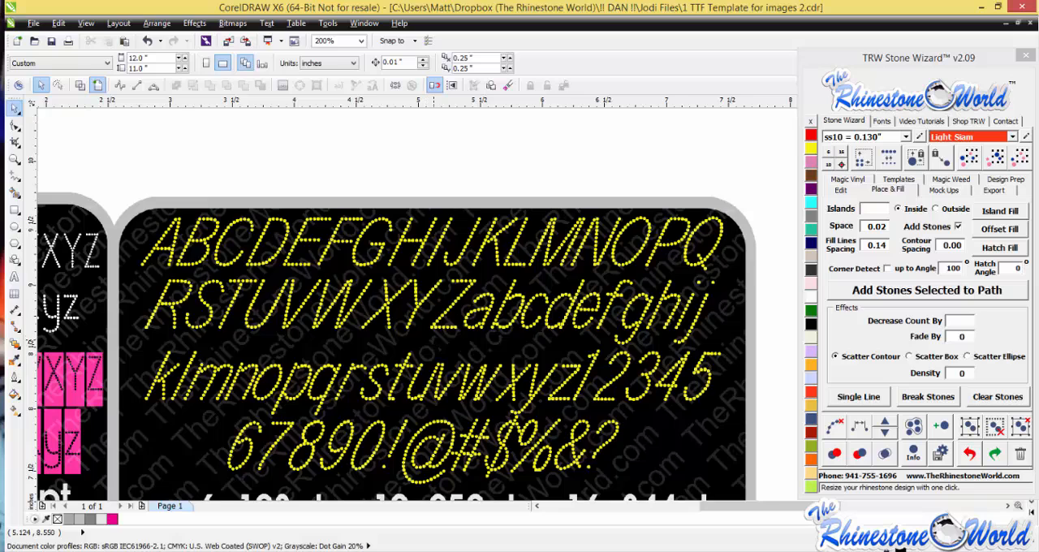
scroll(434, 340, "down", 1)
scroll(423, 357, "up", 1)
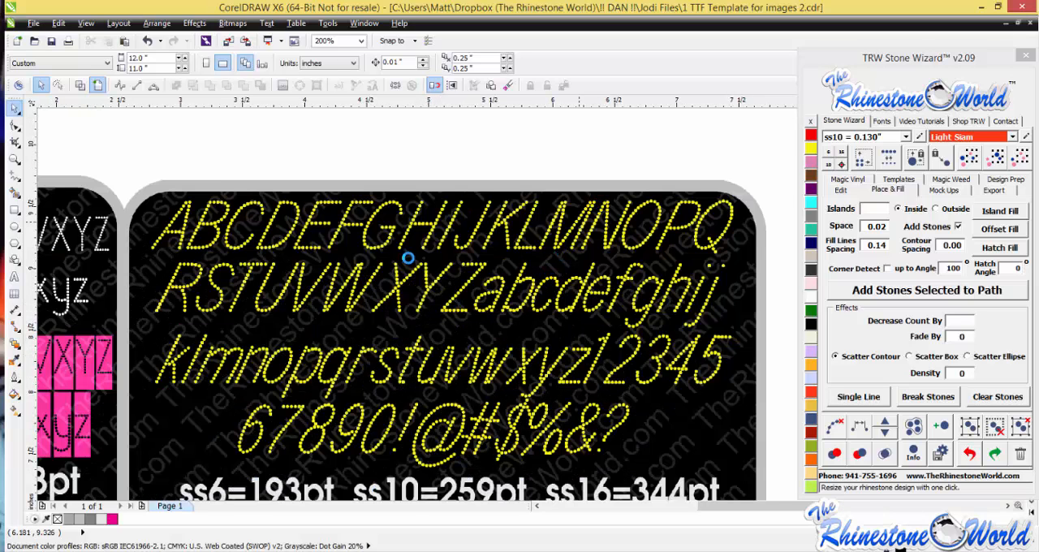
scroll(448, 323, "down", 1)
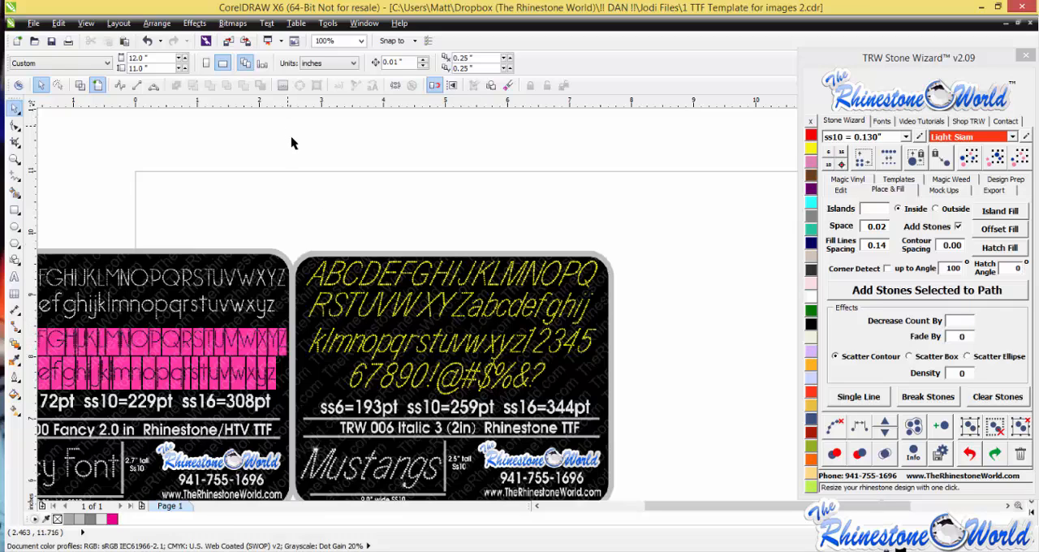
- Move both font sample images together onto the page's upper edge, centred at about X 6.45 in, Y 11.43 in, and deselect them
scroll(349, 225, "down", 1)
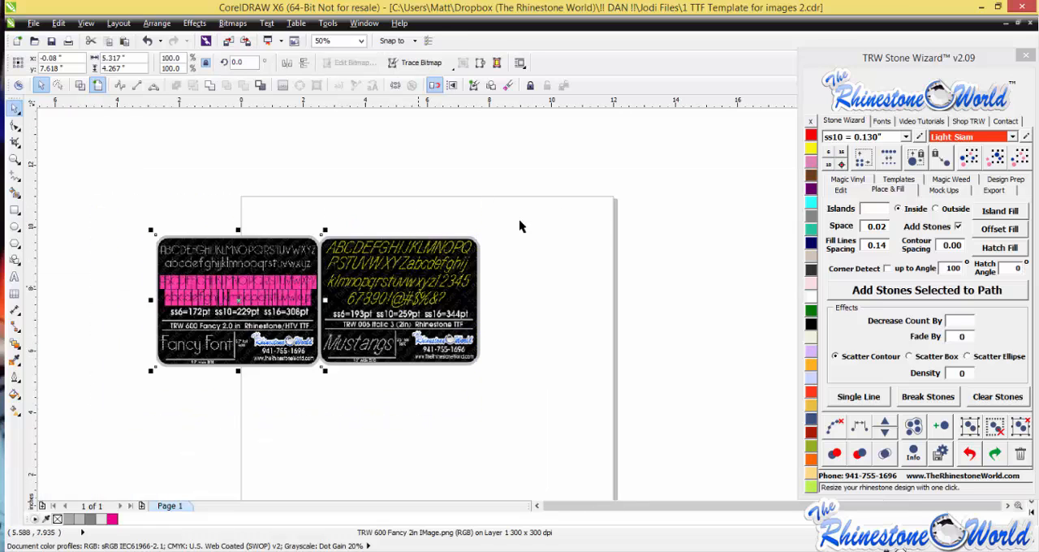
left_click_drag(522, 225, 93, 420)
left_click_drag(245, 318, 371, 199)
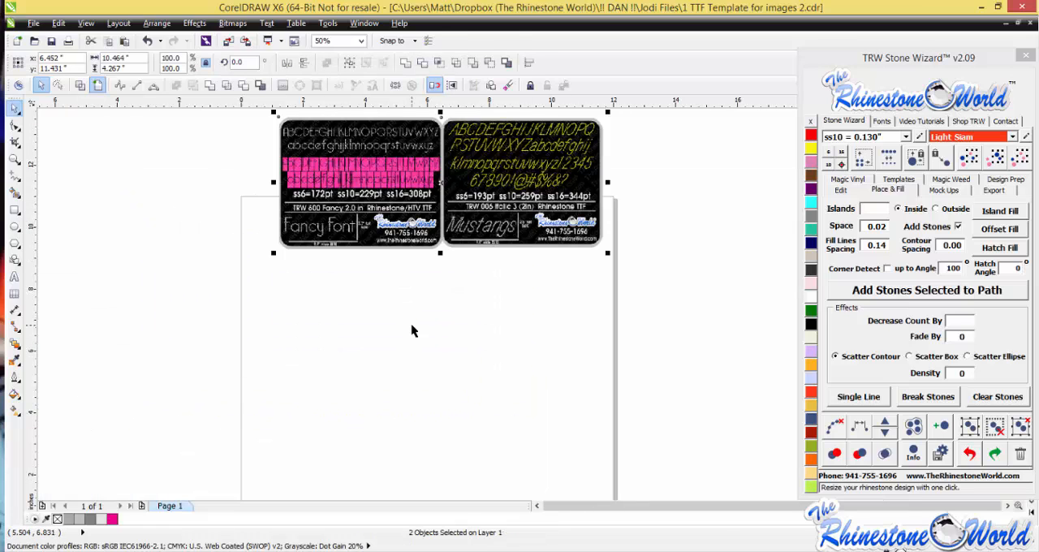
left_click(402, 318)
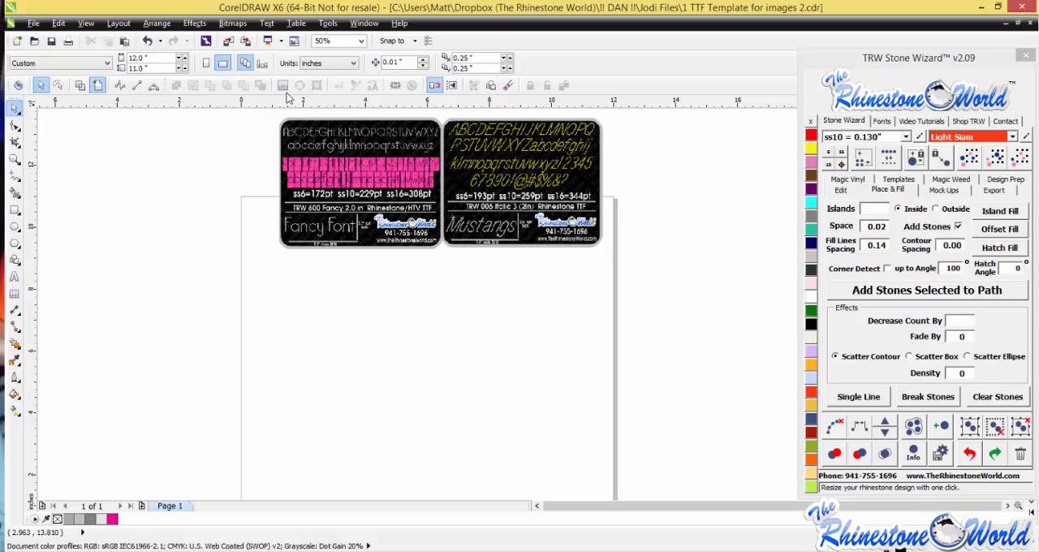
- Shift the Stone Wizard window slightly inward and dock the TRW Toolbox toolbar beneath the document color palette
left_click_drag(883, 63, 863, 65)
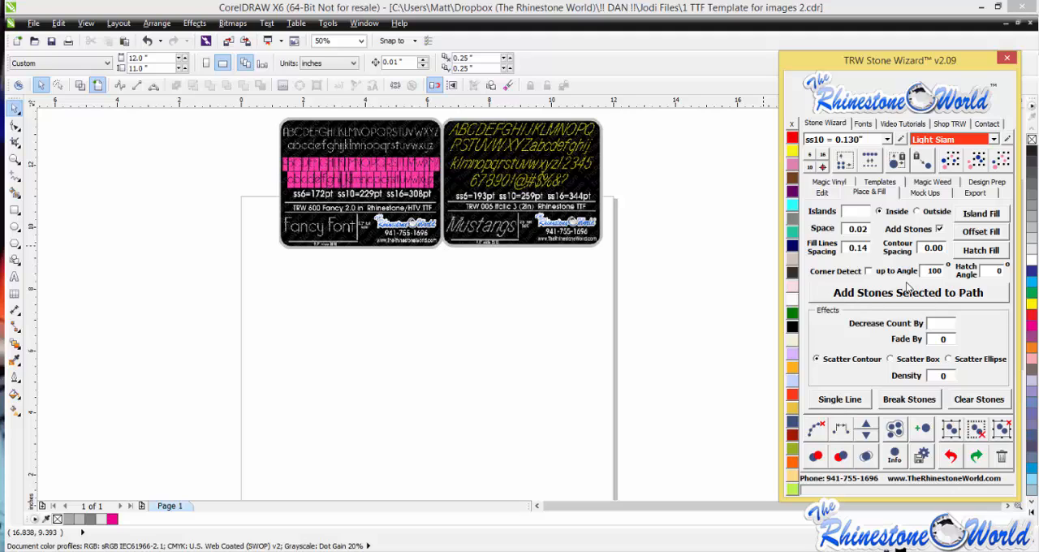
left_click(719, 302)
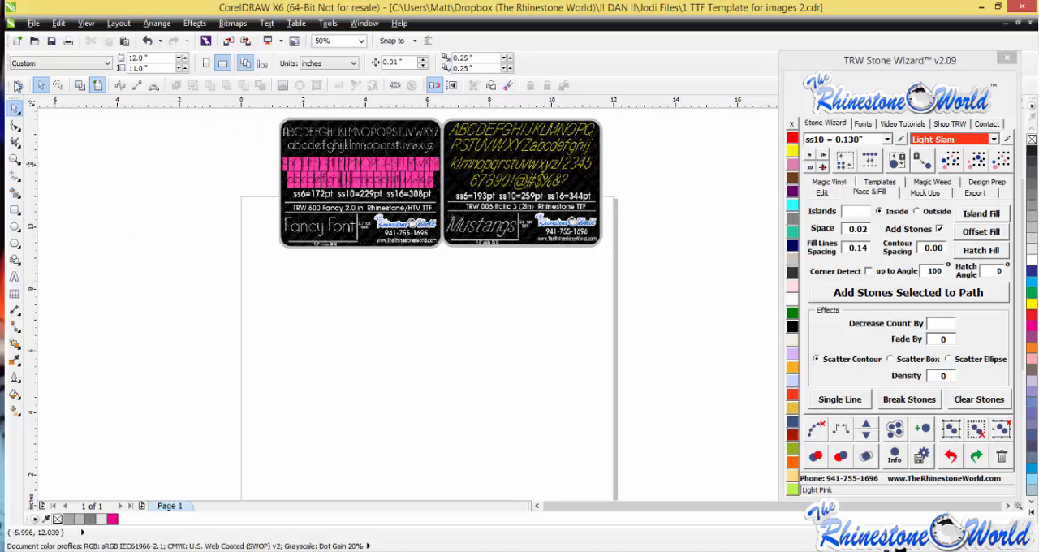
left_click_drag(12, 85, 95, 442)
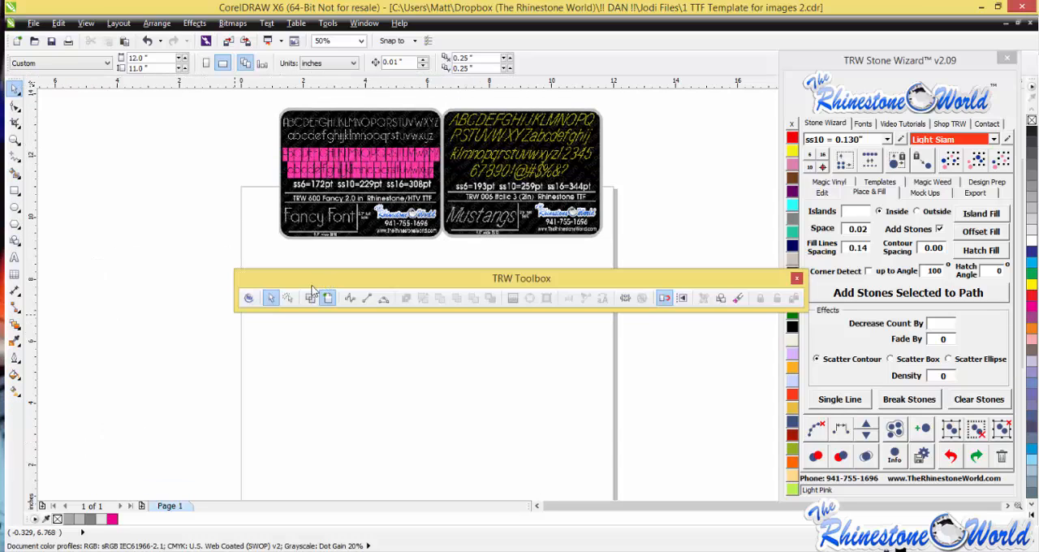
left_click_drag(312, 286, 105, 517)
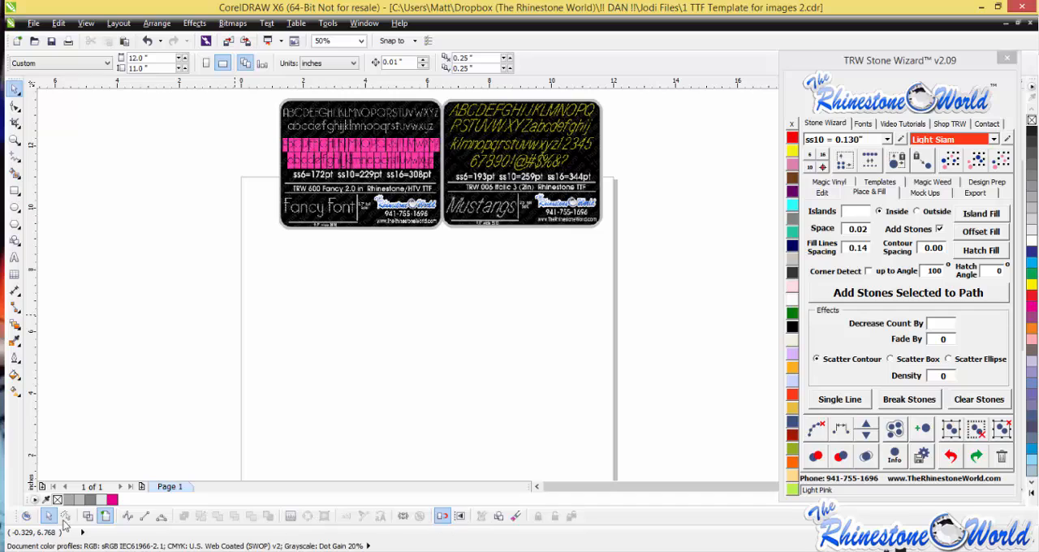
- Close the Stone Wizard window, reopen it from the TRW Toolbox, and place it beside the page clear of the font samples
left_click(1007, 60)
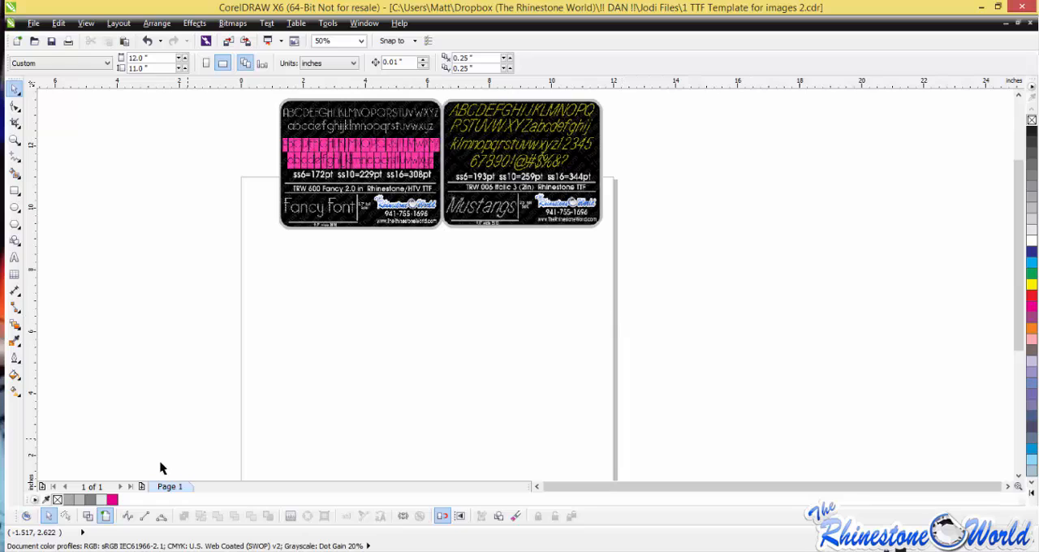
left_click(28, 518)
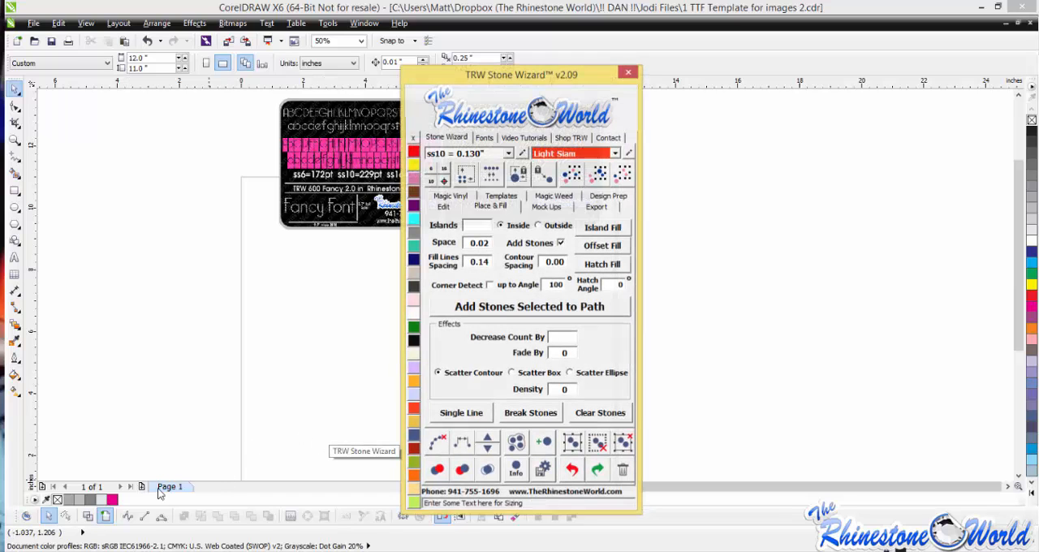
left_click_drag(583, 72, 943, 41)
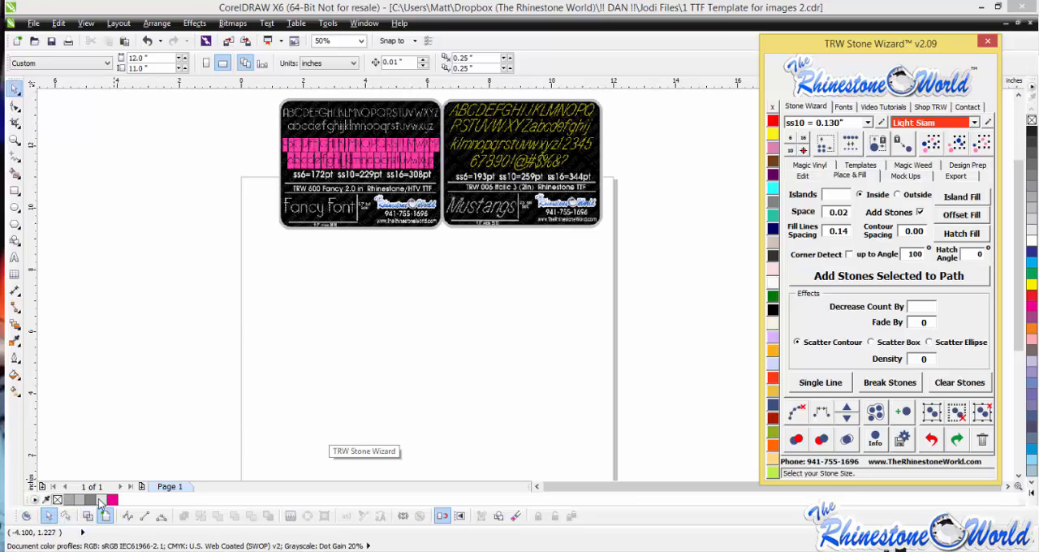
left_click(272, 388)
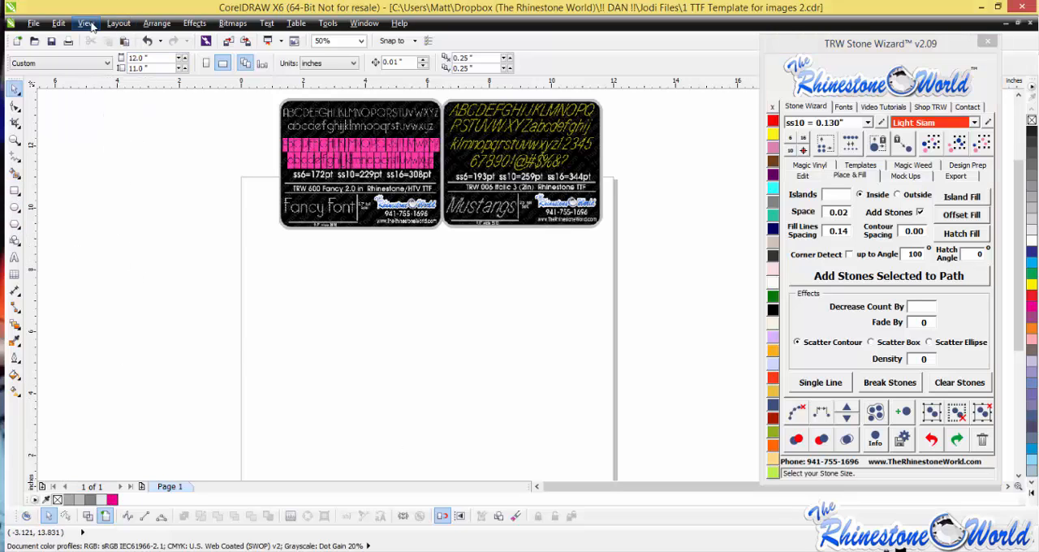
left_click(158, 24)
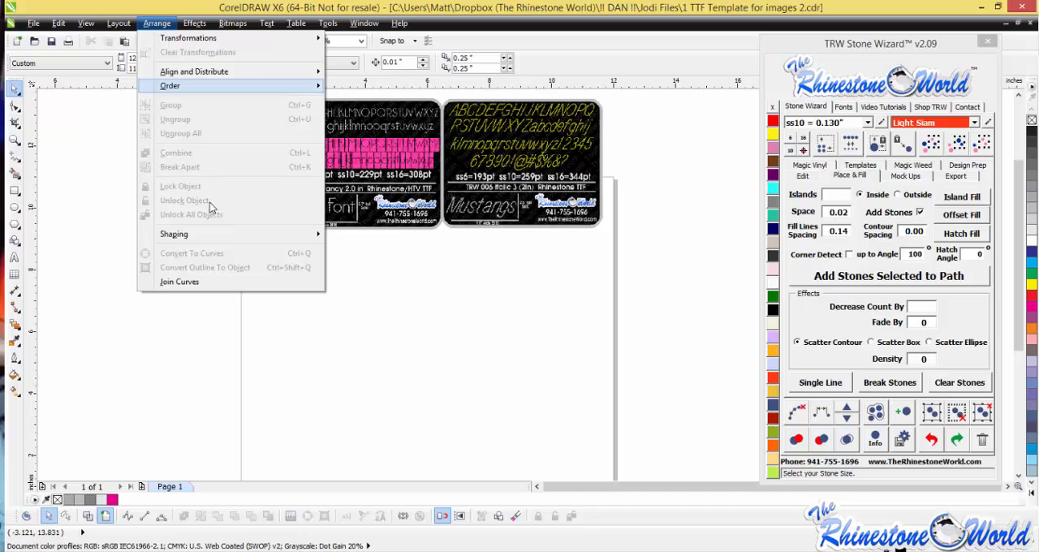
mouse_move(215, 236)
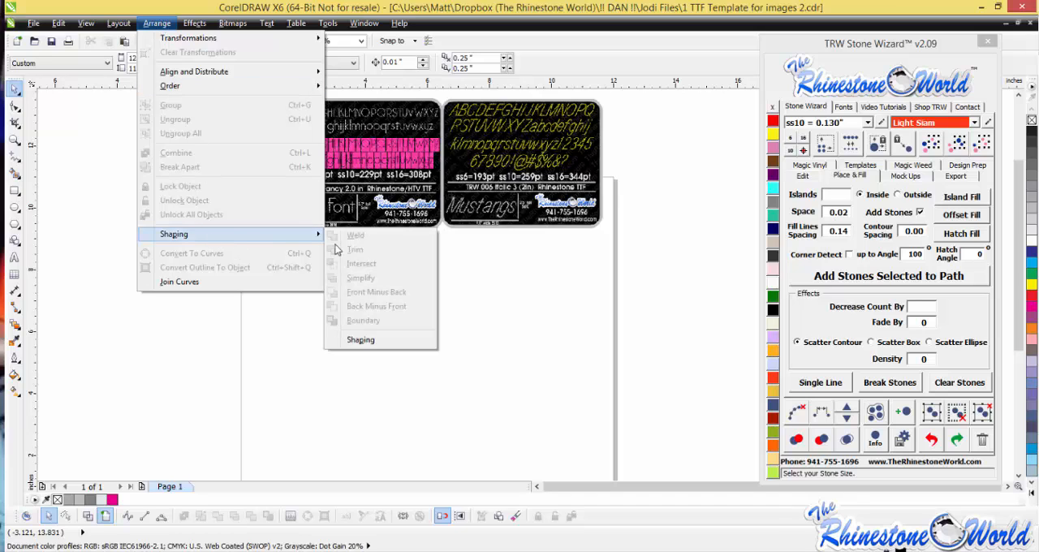
mouse_move(84, 25)
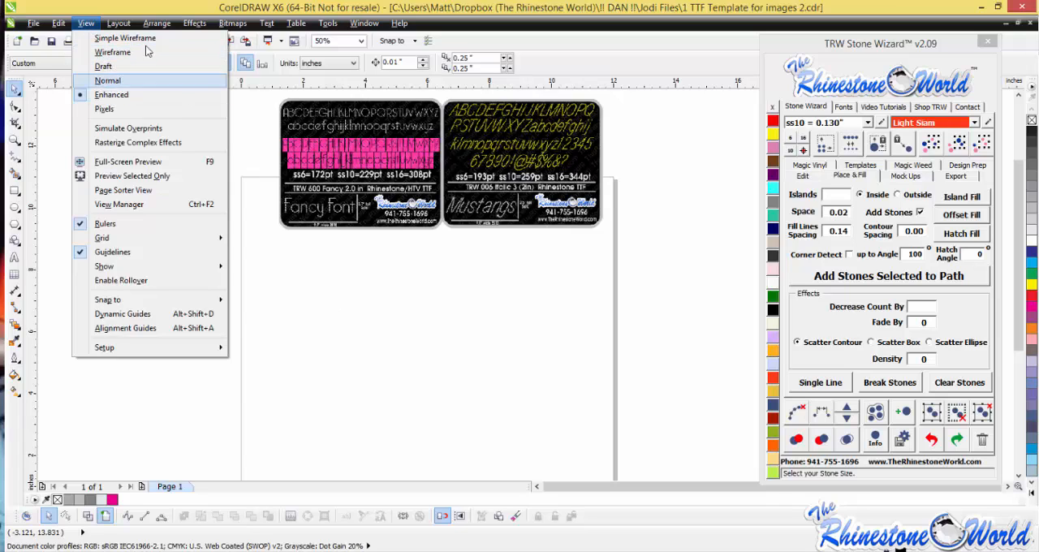
left_click(391, 278)
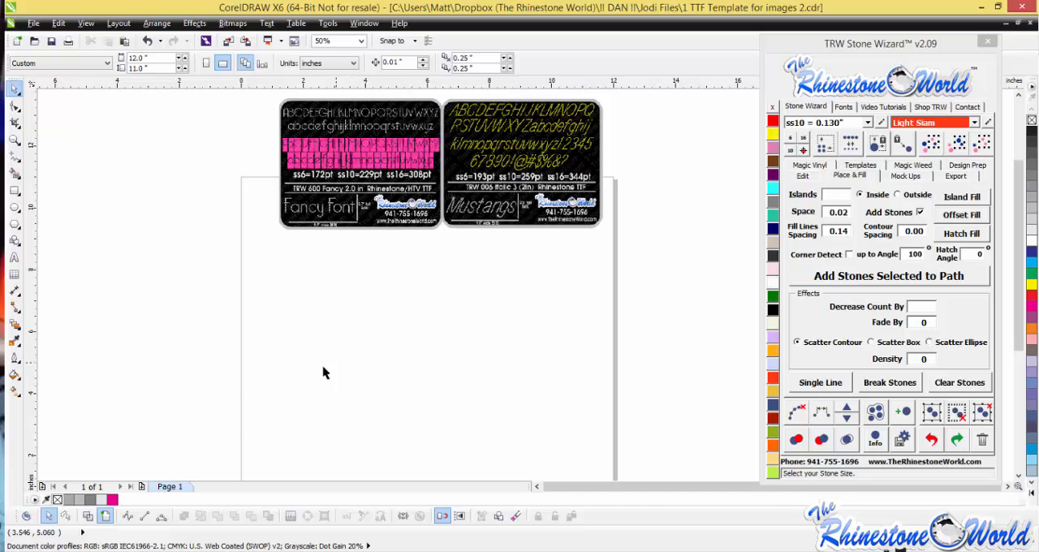
- Add the artistic text "Baseball" on the page below the font samples and enlarge it to about 6 in wide
left_click(14, 257)
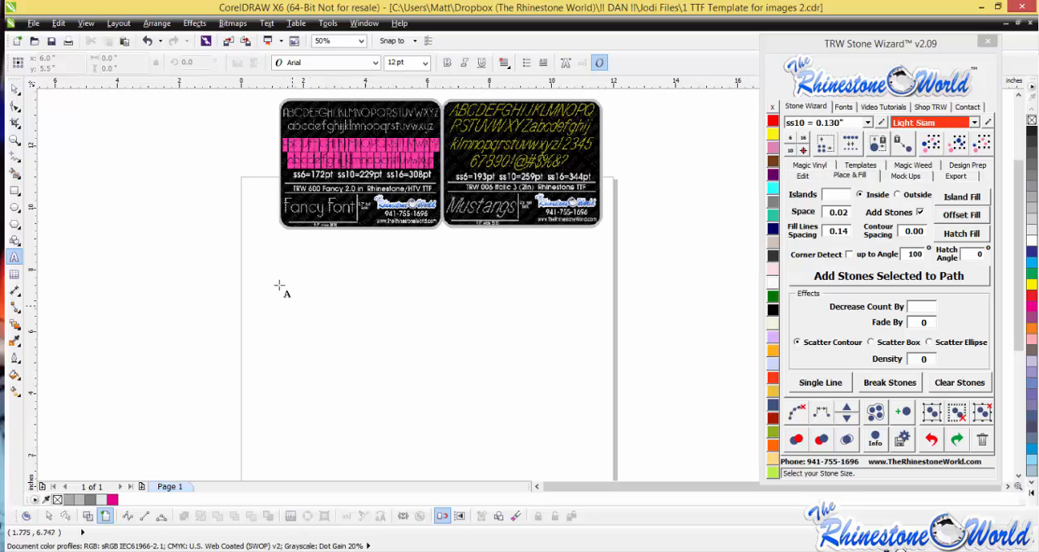
left_click(334, 319)
type("Baseball")
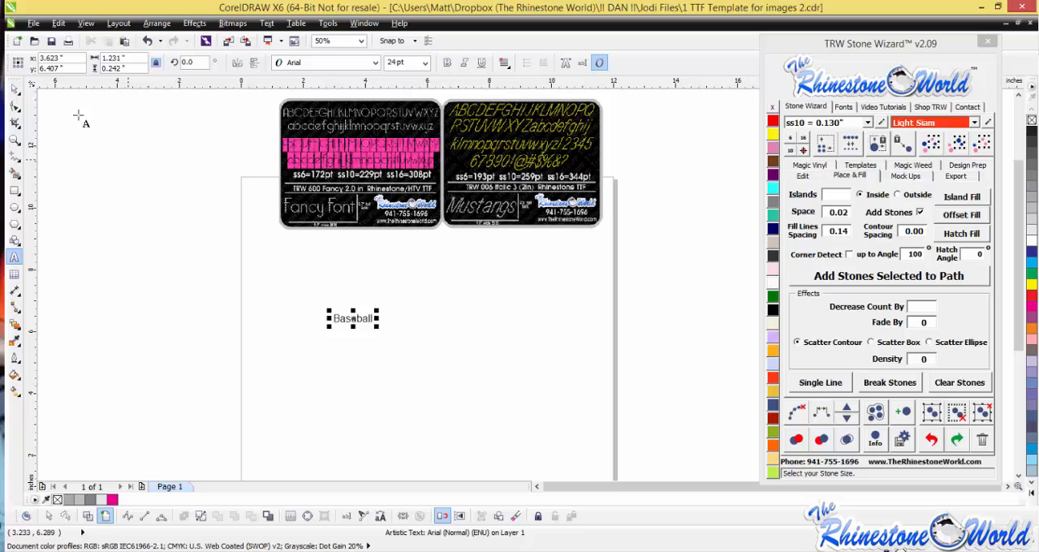
left_click(15, 87)
left_click_drag(379, 309, 524, 234)
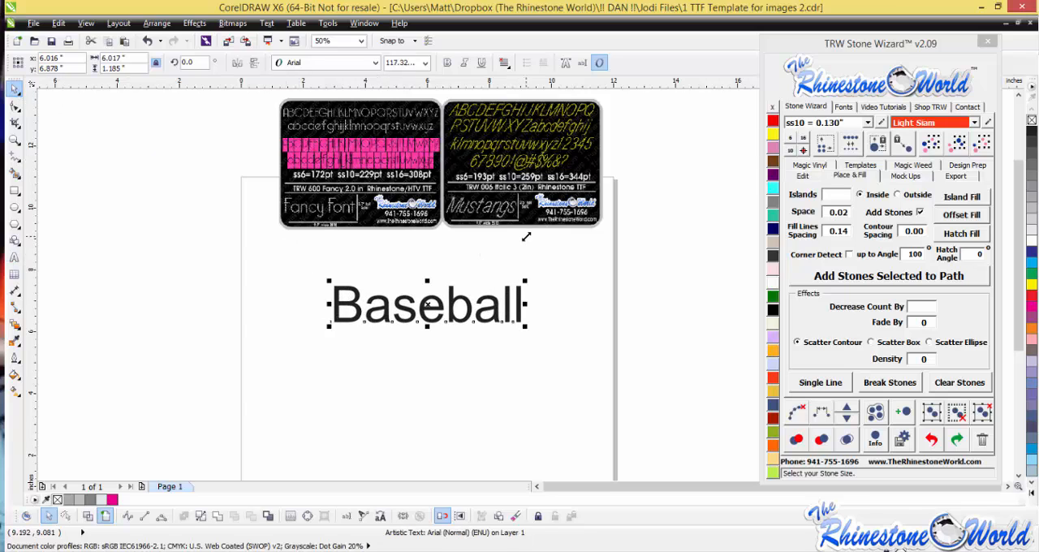
- Apply the favorite font TRW 006 Italic 3 to the Baseball text and enlarge it to about 7.5 in wide
left_click(845, 108)
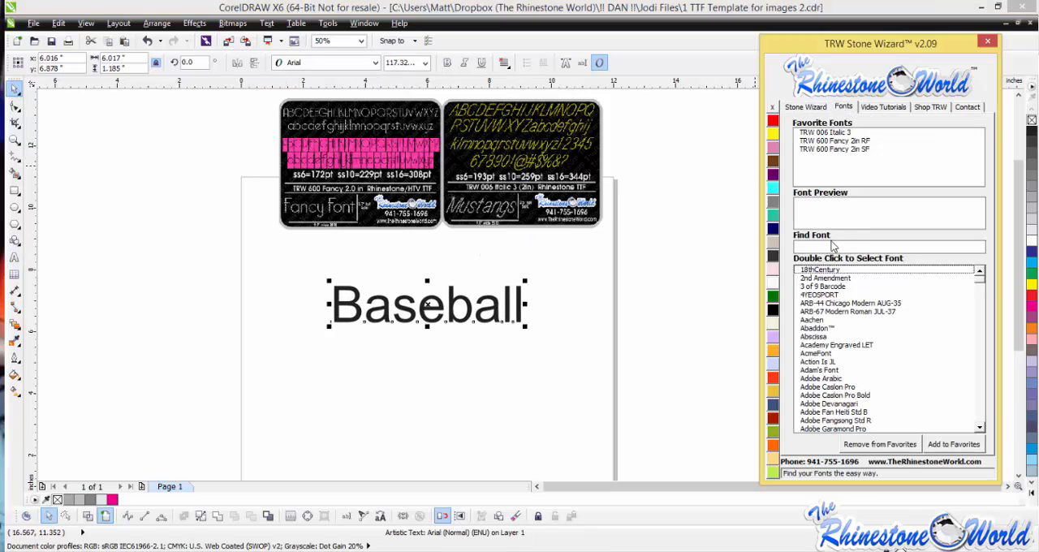
double_click(828, 133)
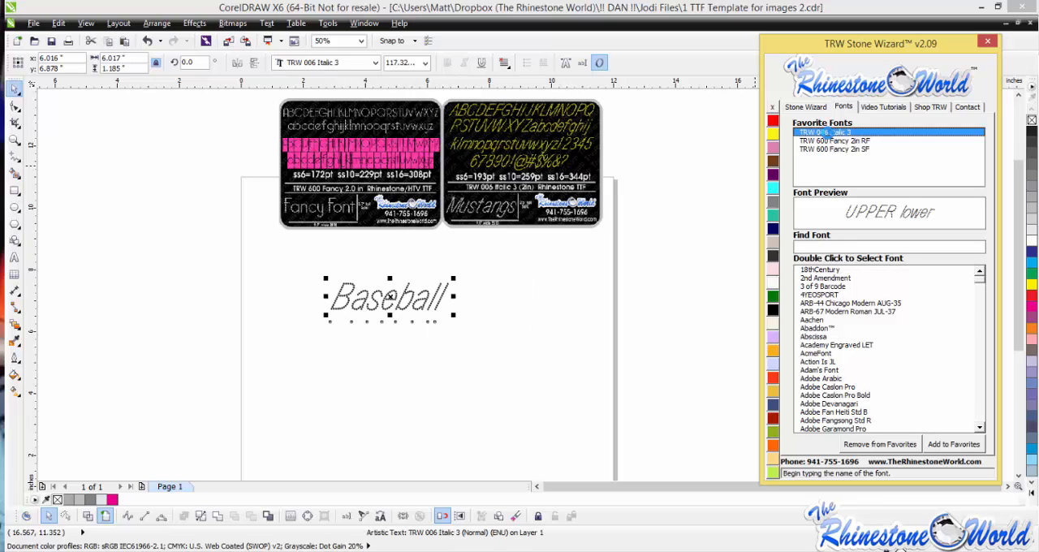
left_click(539, 368)
left_click_drag(538, 368, 566, 372)
- Try replacing the word "Baseball" with "Football" and erase its last letters
key("ctrl+a")
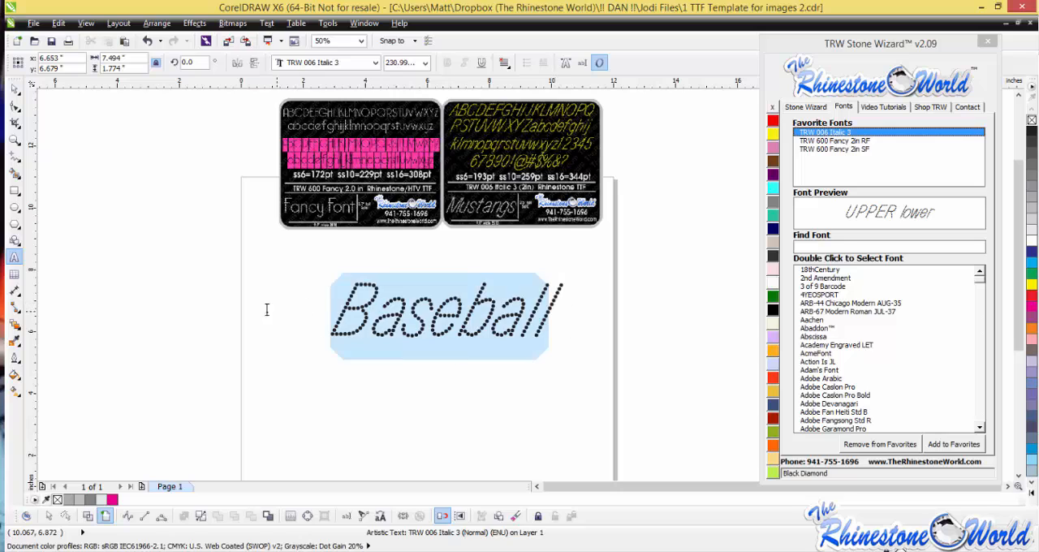
type("Football")
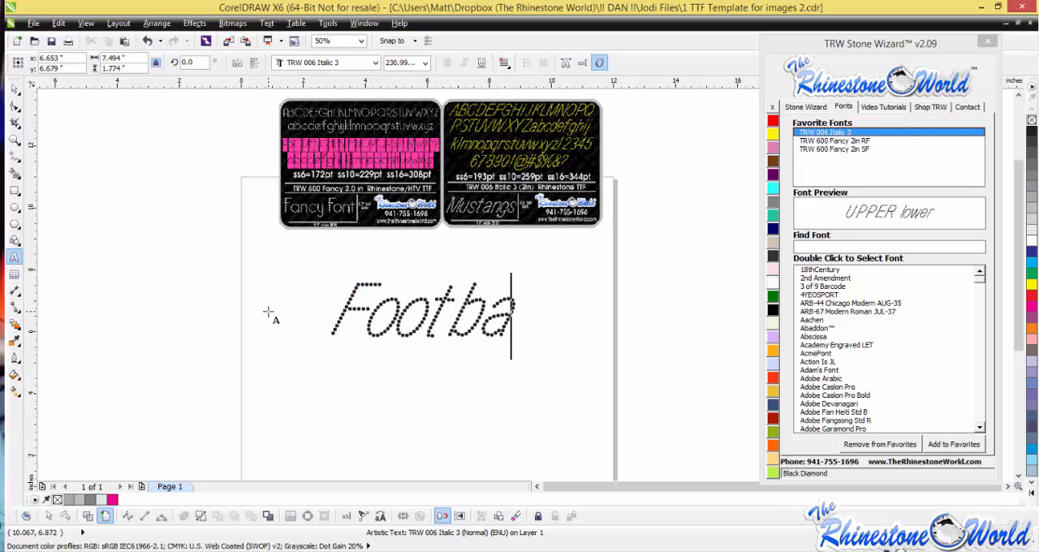
key("BackSpace")
key("BackSpace")
key("BackSpace")
key("BackSpace")
key("BackSpace")
key("BackSpace")
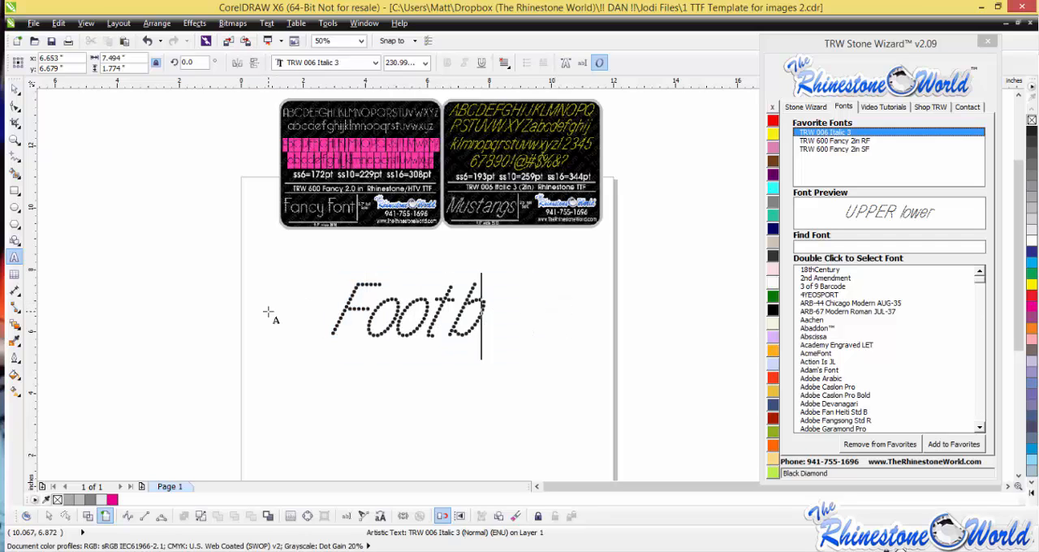
- Replace the whole wording of the rhinestone text with "Soccer"
left_click_drag(326, 317, 434, 317)
type("Soccer")
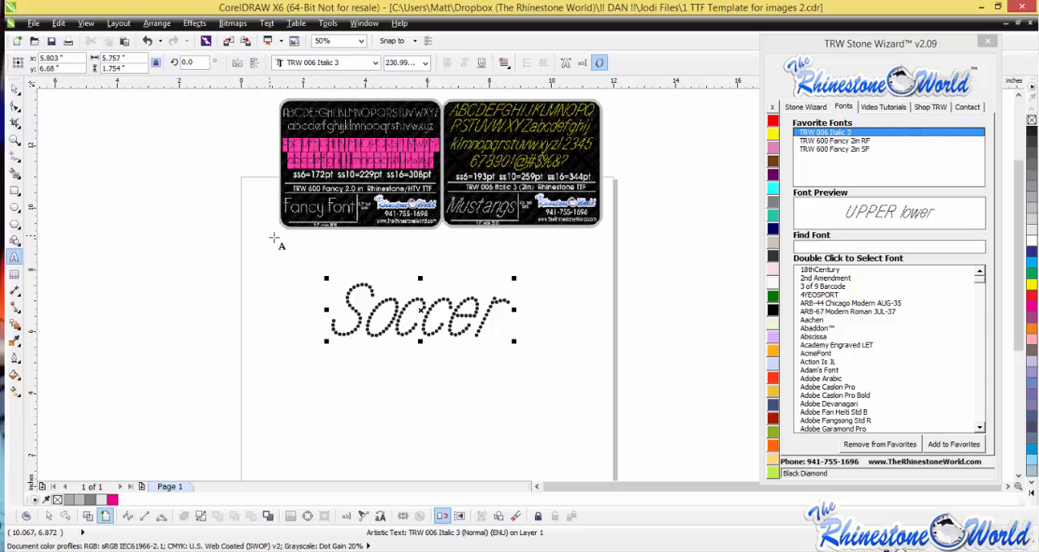
left_click(15, 87)
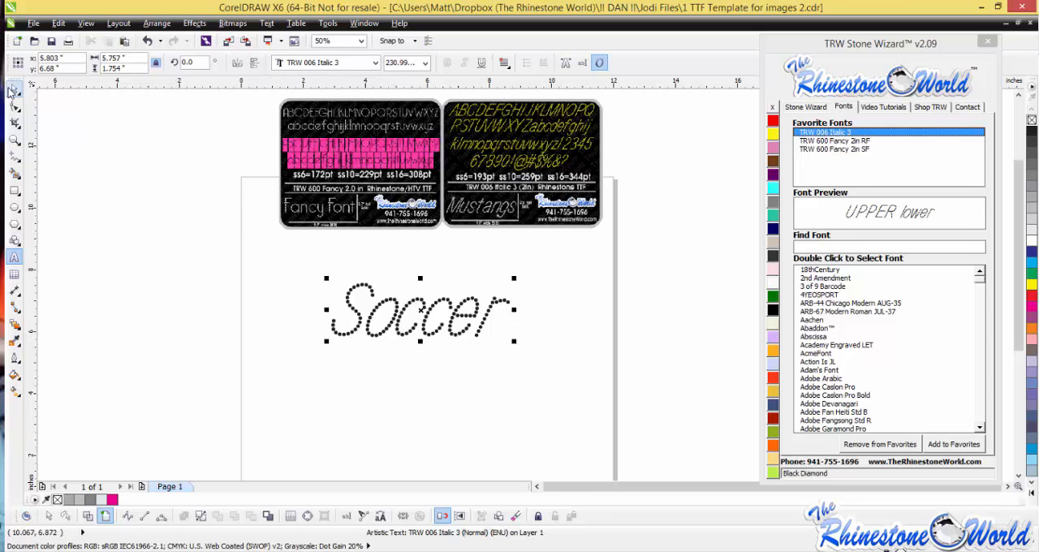
double_click(356, 312)
left_click_drag(335, 319, 543, 316)
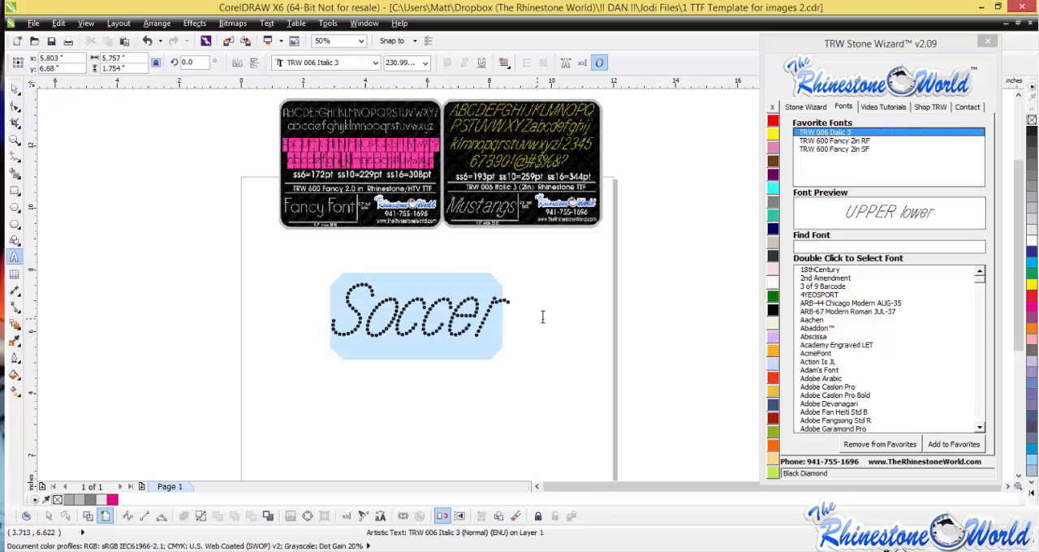
left_click(15, 88)
left_click(402, 337)
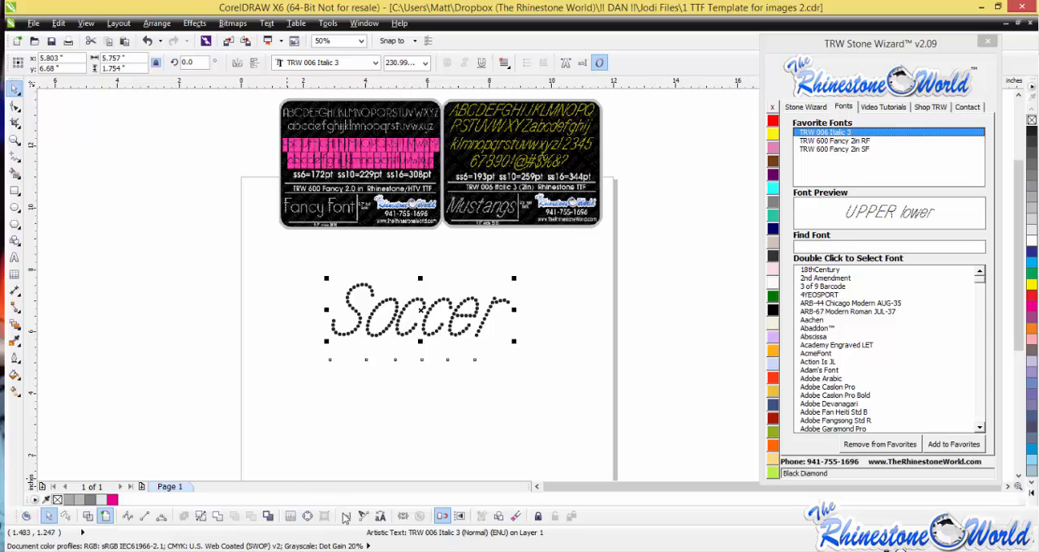
left_click(394, 391)
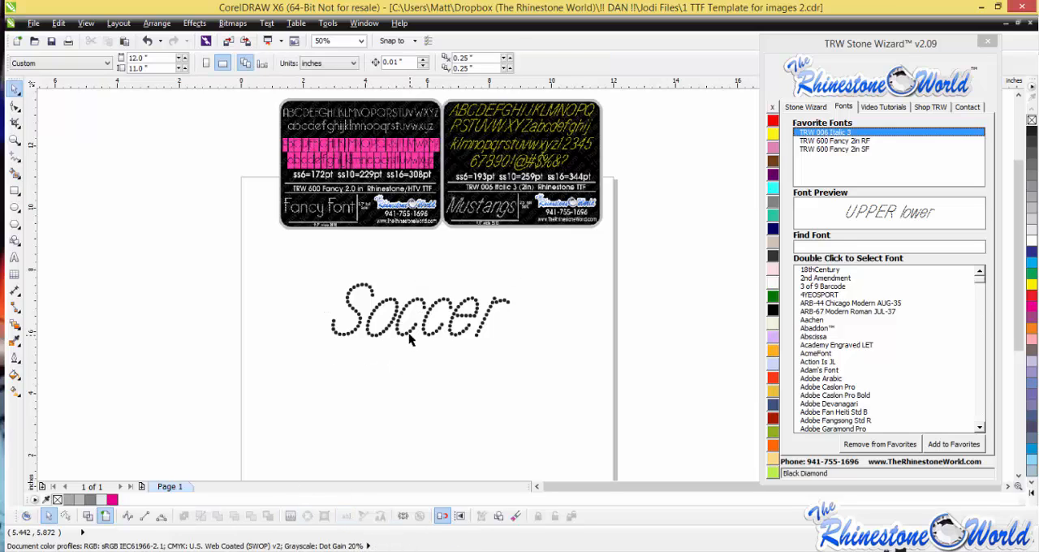
- Open the Soccer lettering in the Edit Text dialog and replace its wording with "Basketball"
left_click(409, 333)
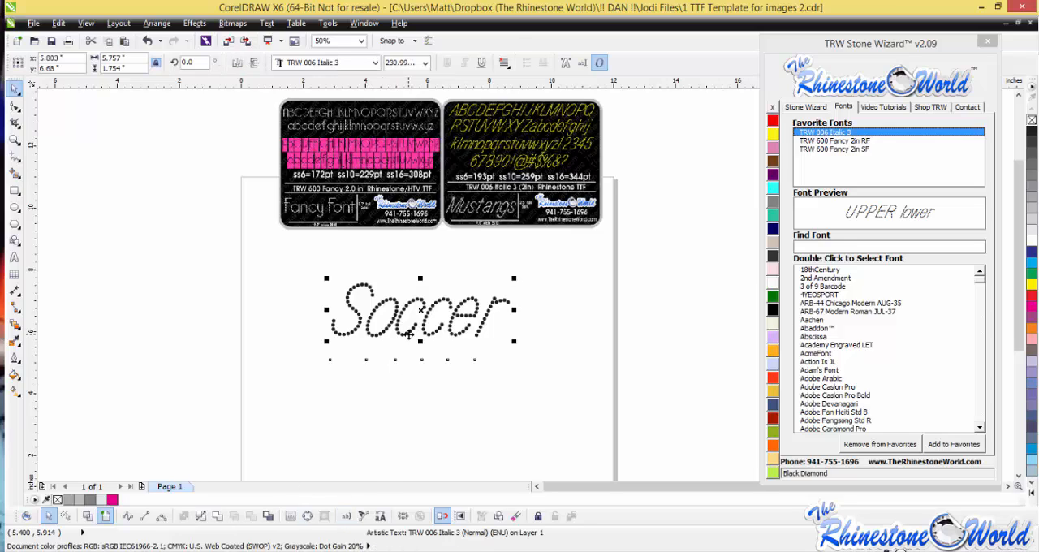
left_click(347, 517)
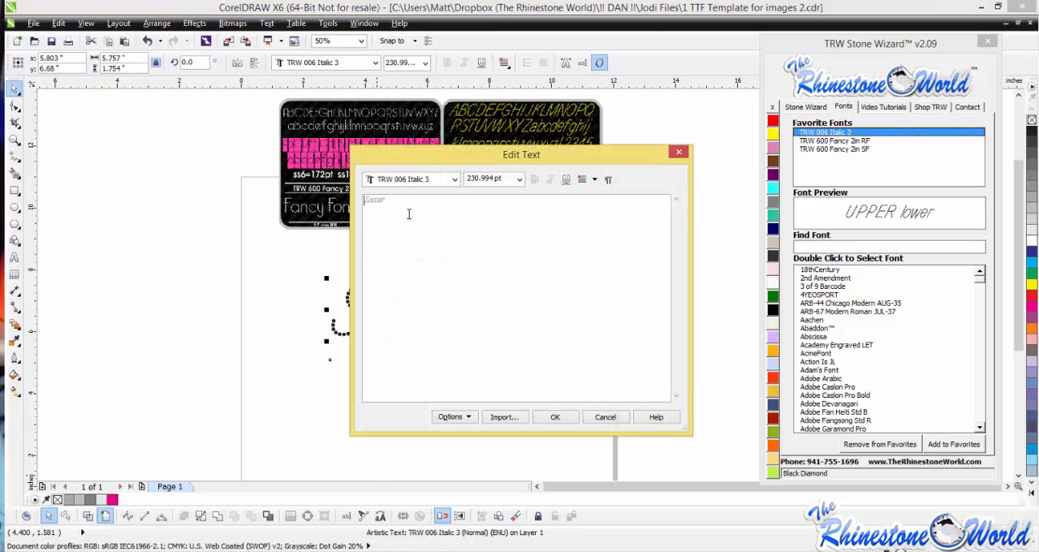
key("ctrl+a")
type("Ba")
left_click(556, 417)
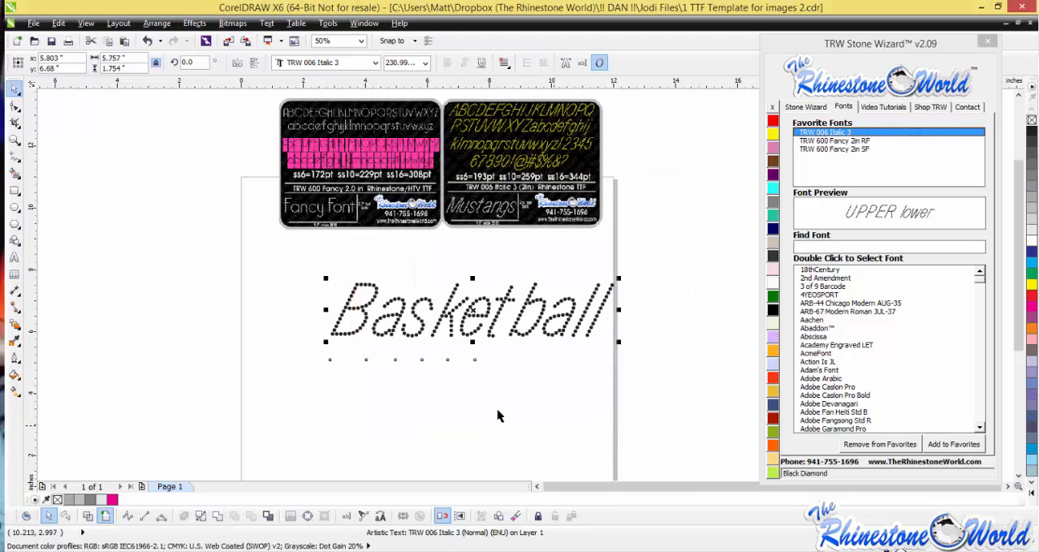
- Replace the Basketball wording with "Cheerleading" in the text editor
left_click(347, 517)
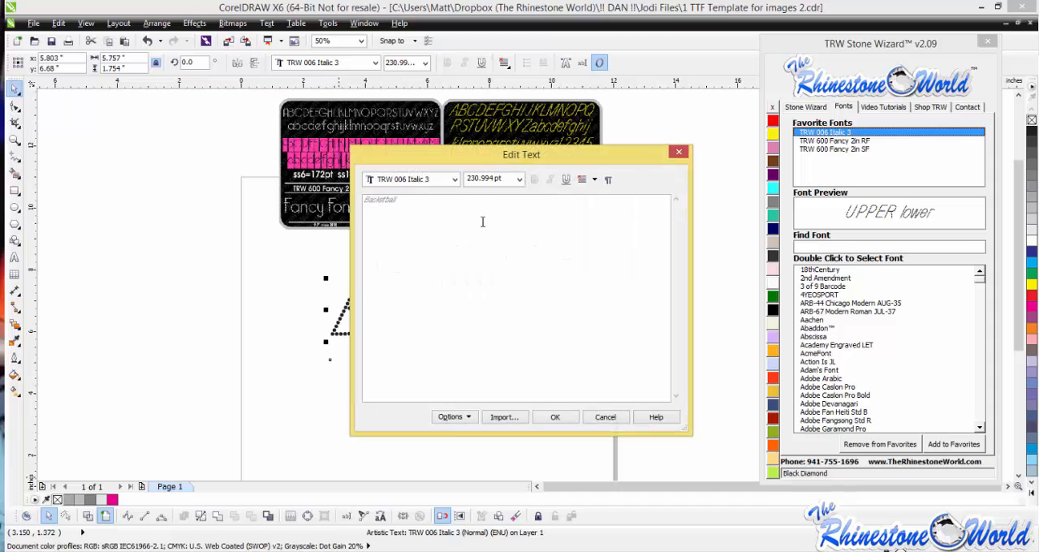
left_click_drag(397, 202, 335, 209)
type("4")
left_click(555, 416)
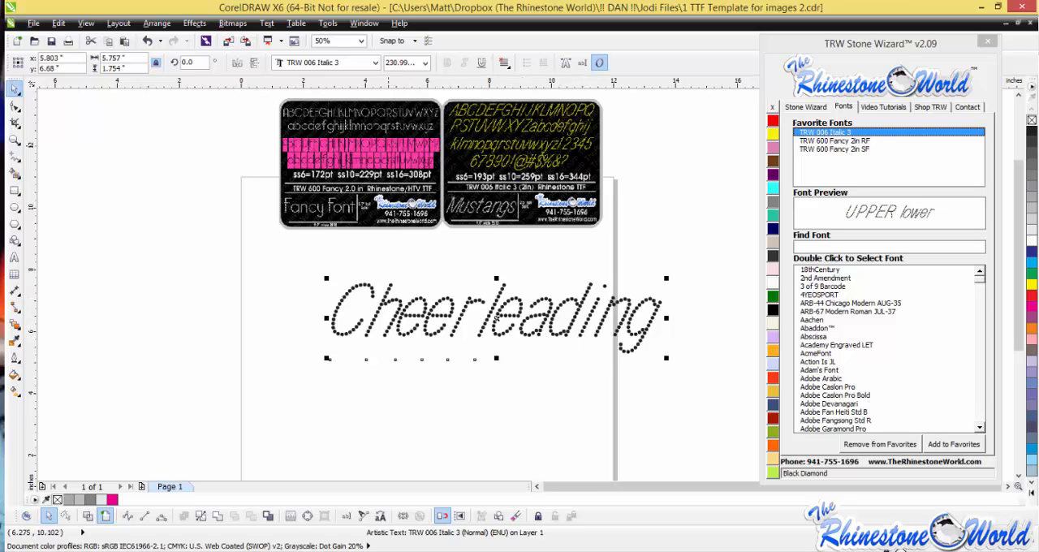
- Reopen the Cheerleading lettering in the text editor and set its alignment to Center
left_click(348, 519)
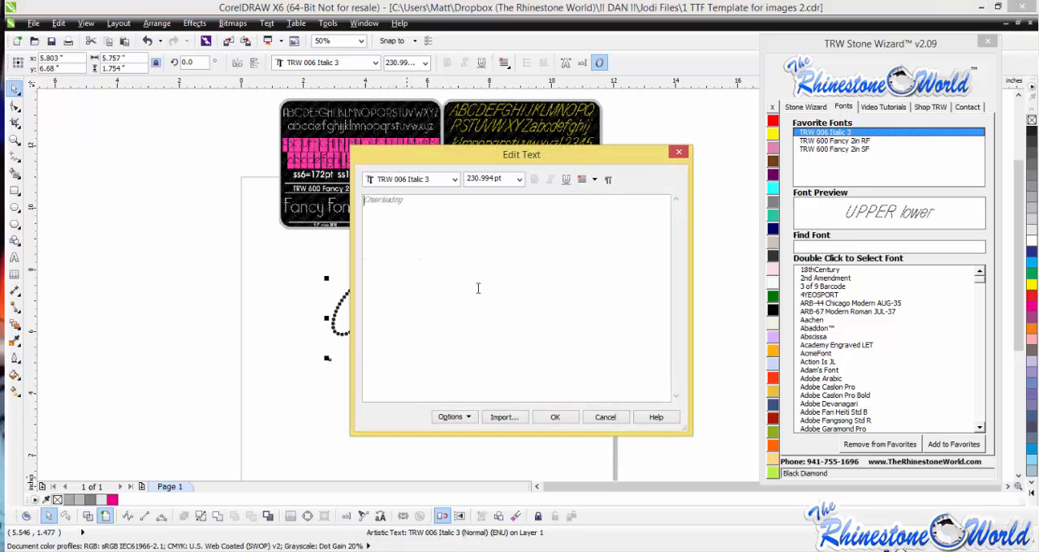
left_click(584, 179)
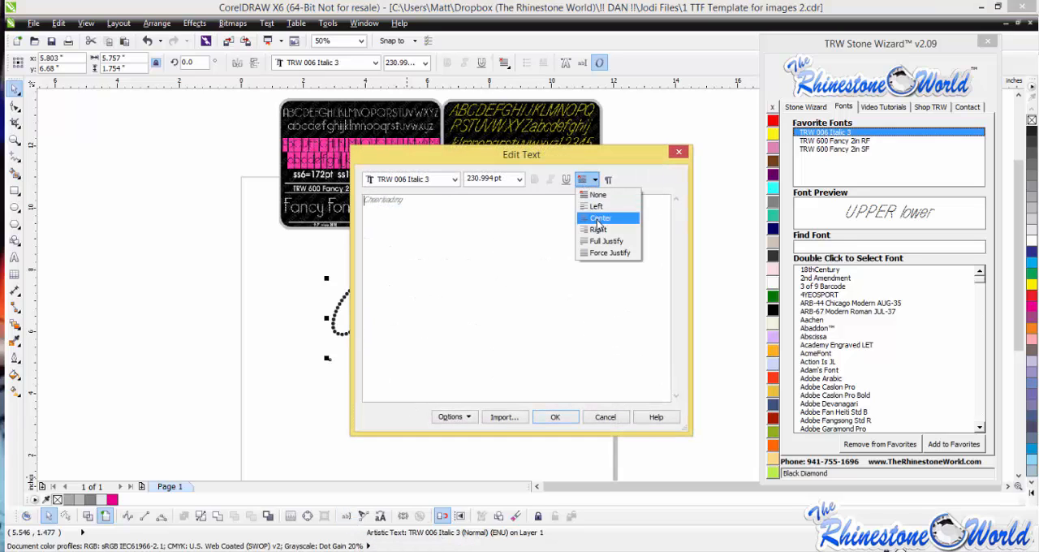
left_click(599, 218)
- Replace the wording with "Lacrosse #23" and reposition the lettering so it spans the page below the font samples
key("ctrl+a")
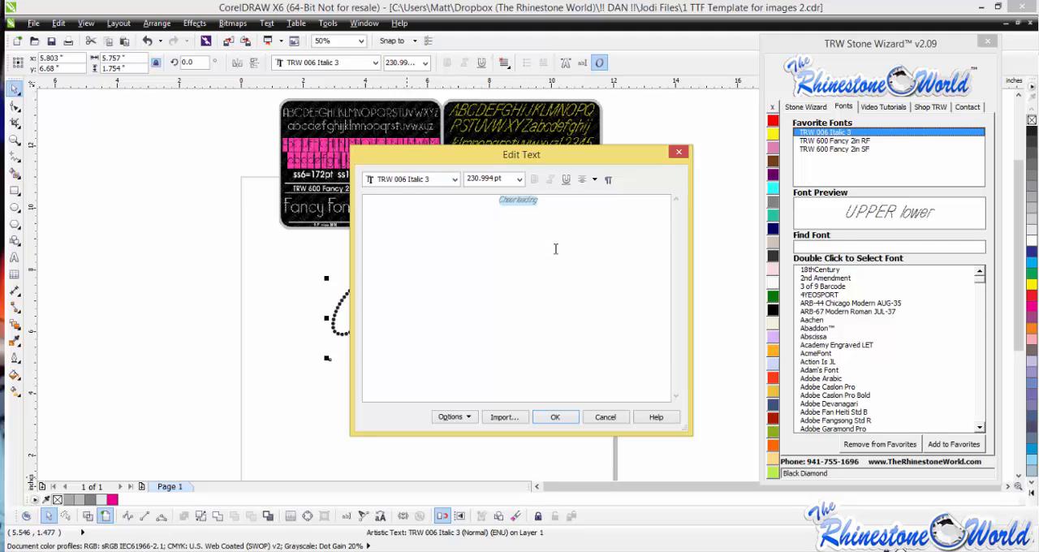
key("Delete")
type("Lacrosse #23")
left_click(573, 417)
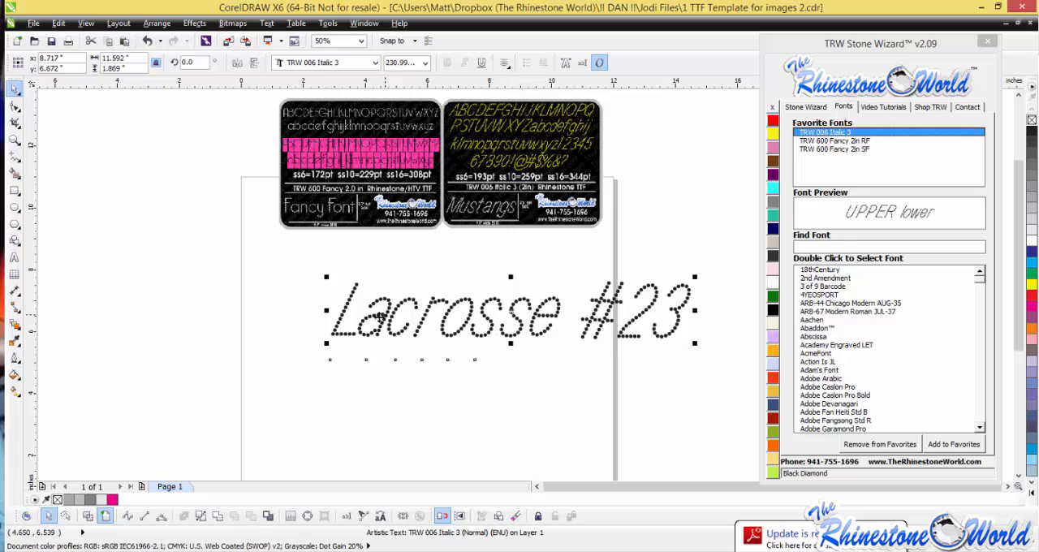
left_click_drag(380, 313, 333, 331)
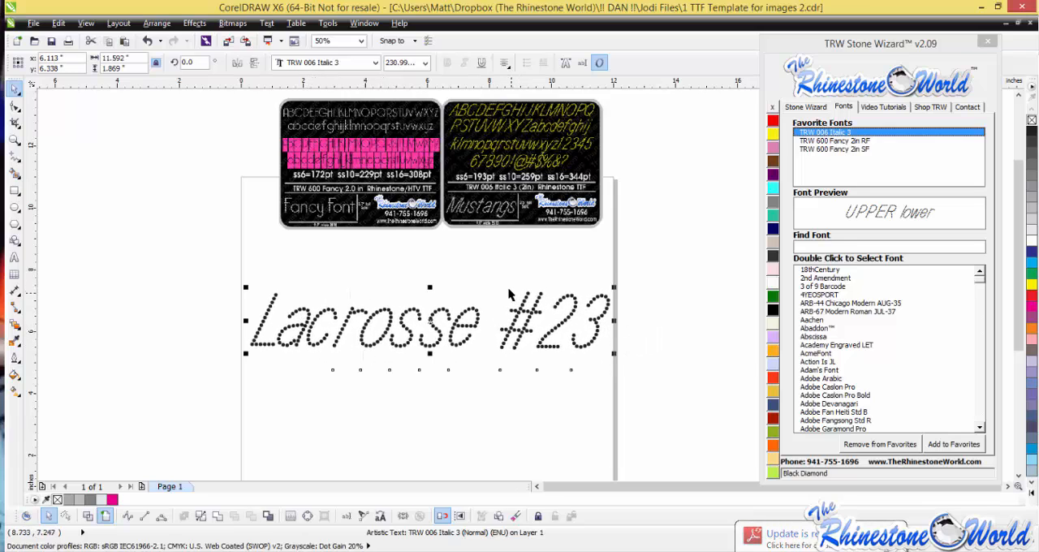
left_click_drag(463, 327, 464, 311)
- Try resizing the Lacrosse #23 lettering for ss10 (0.130") stones with Stone Wizard, and undo the resize
left_click(812, 106)
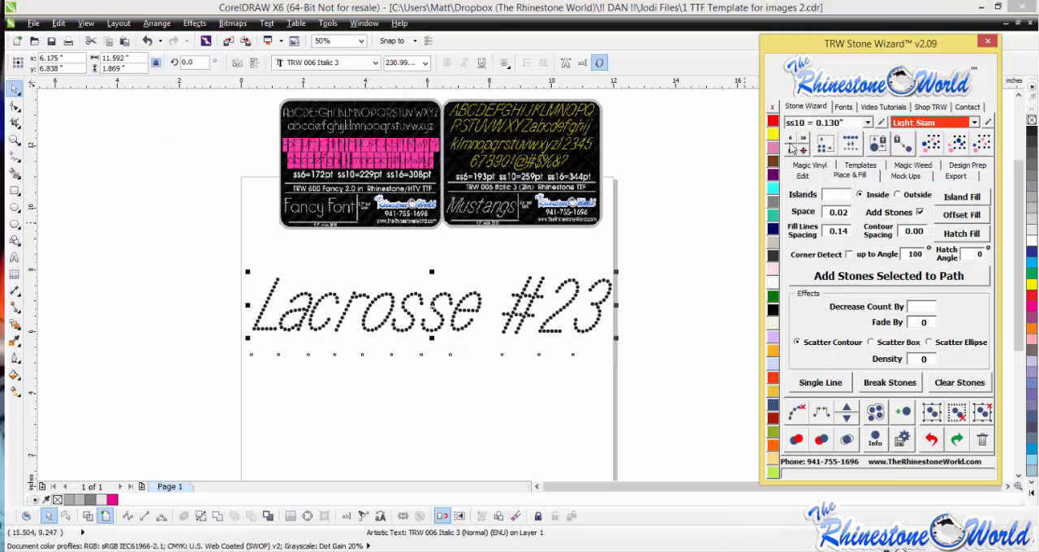
left_click(790, 153)
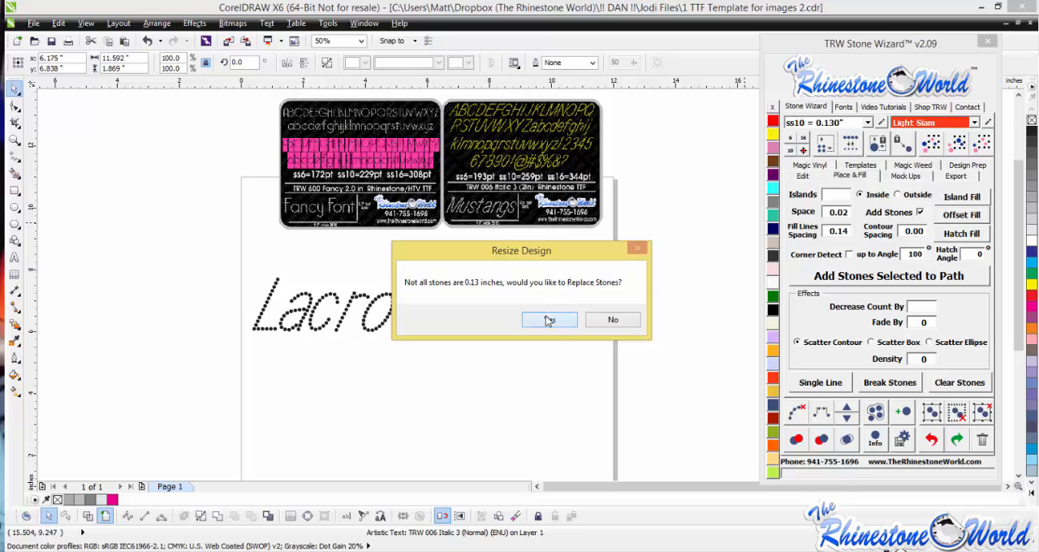
left_click(548, 320)
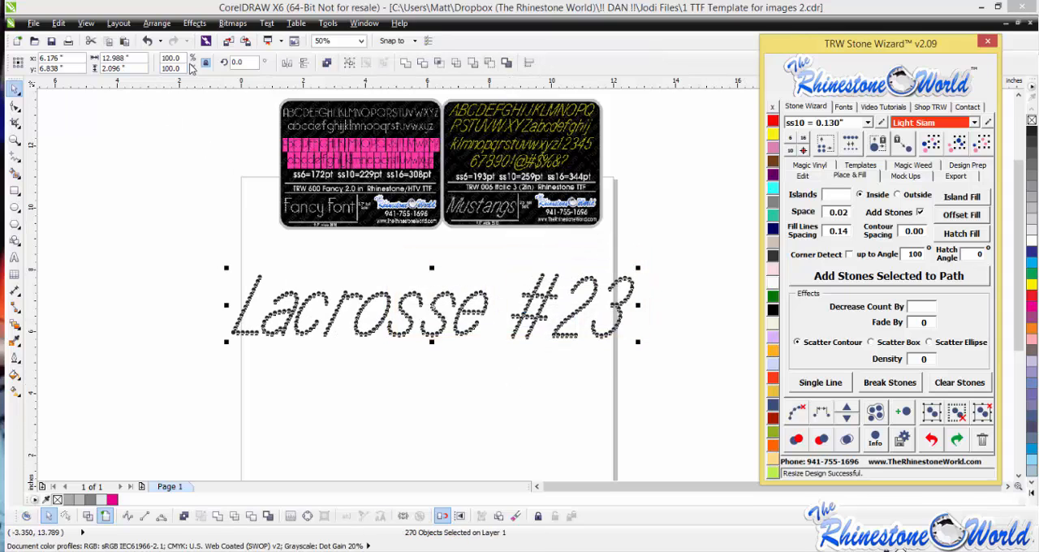
left_click(527, 310)
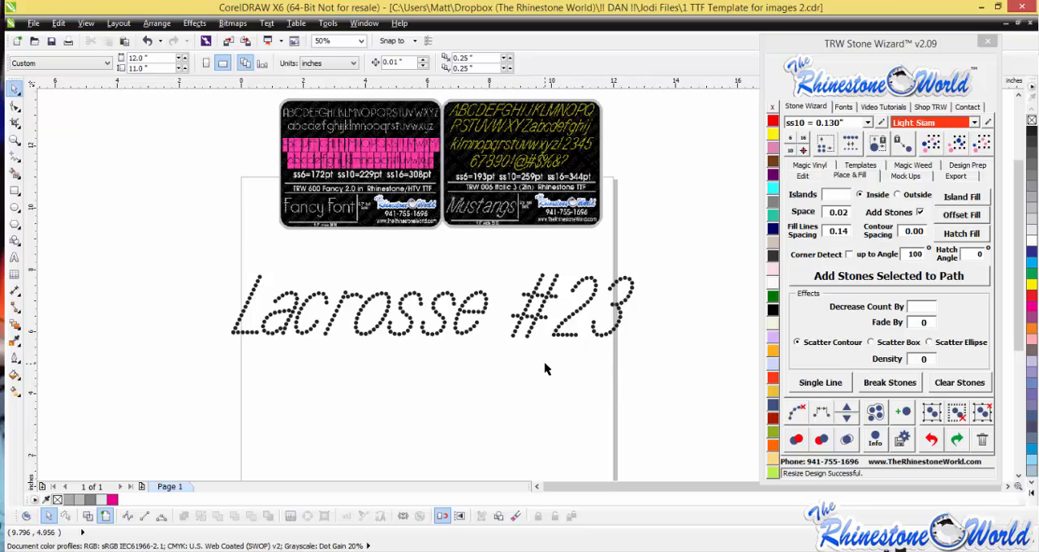
key("ctrl+z")
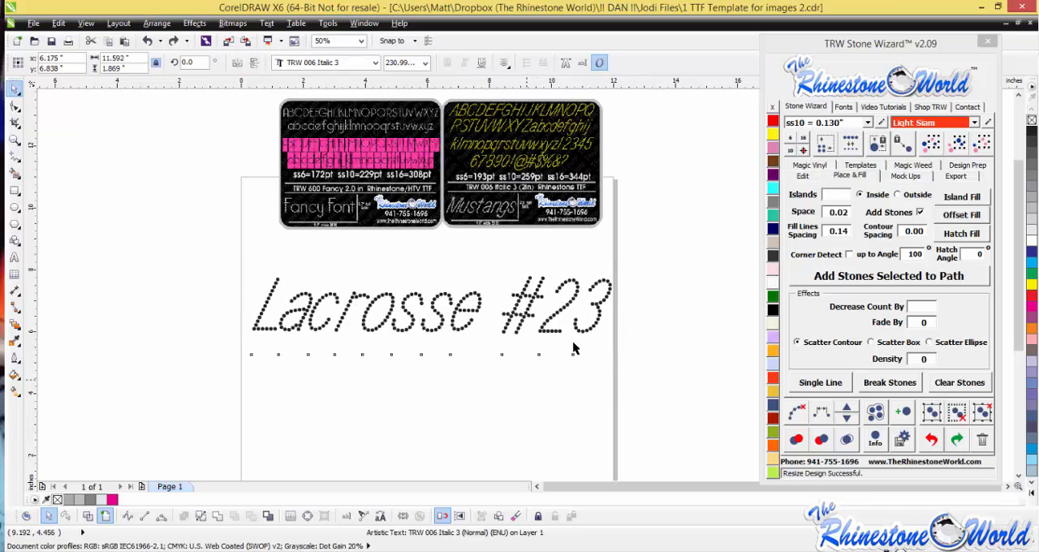
- Replace the whole Lacrosse #23 wording directly on the page with "Mustangs"
double_click(600, 319)
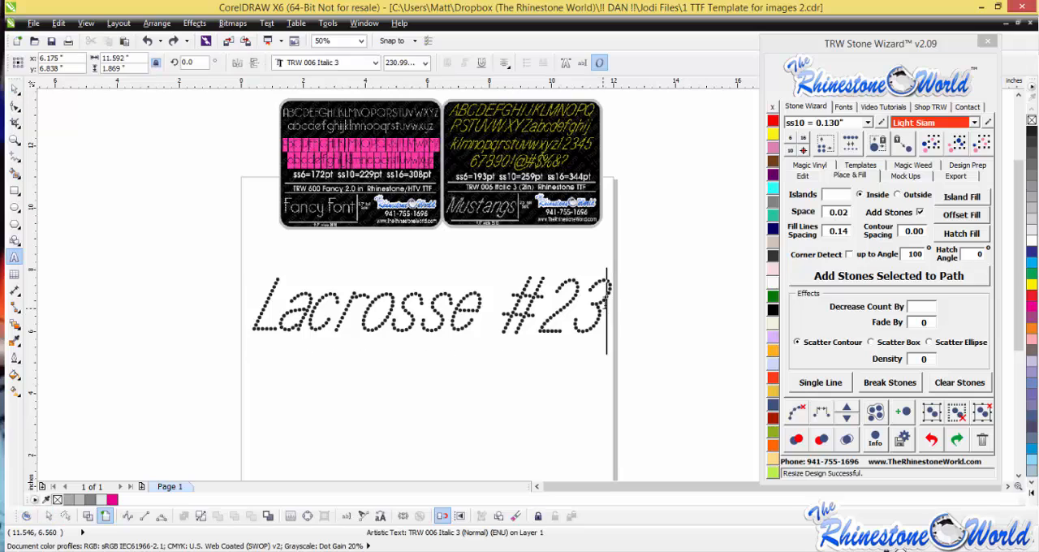
left_click_drag(605, 321, 222, 283)
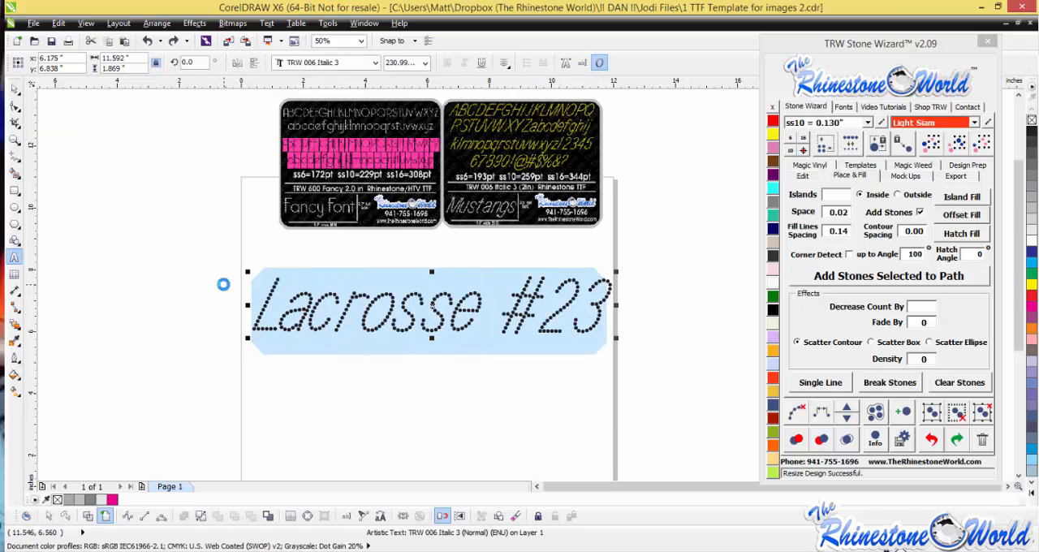
type("Mustangs")
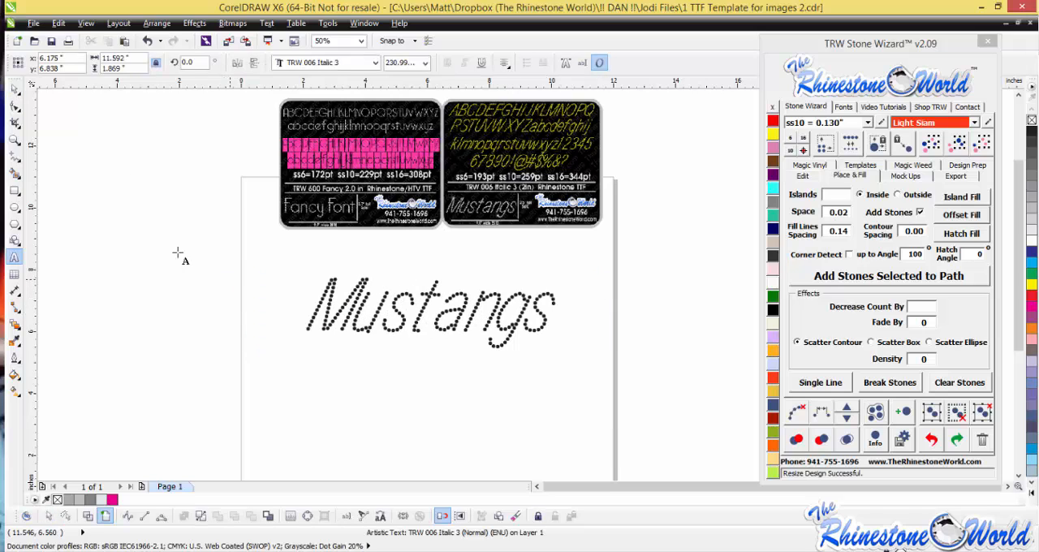
left_click(15, 86)
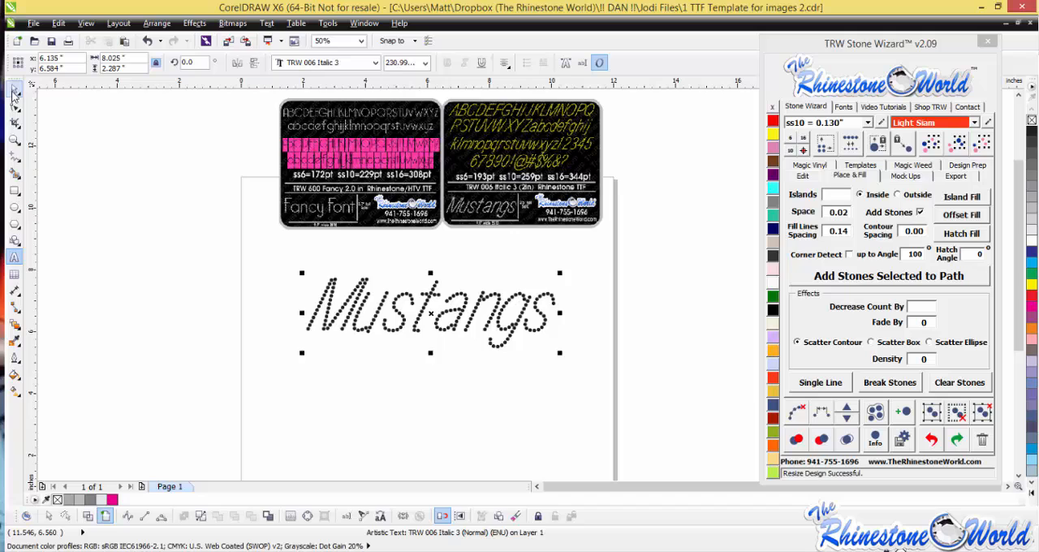
- Resize the Mustangs lettering for ss10 (0.130") stones and inspect the stones up close
left_click(797, 153)
left_click(615, 318)
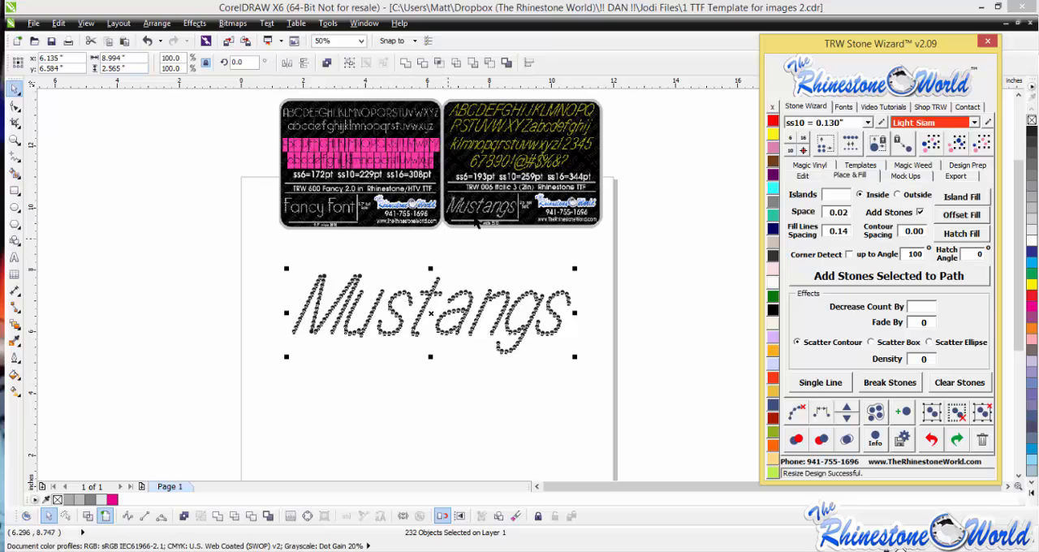
left_click(621, 293)
scroll(427, 291, "up", 1)
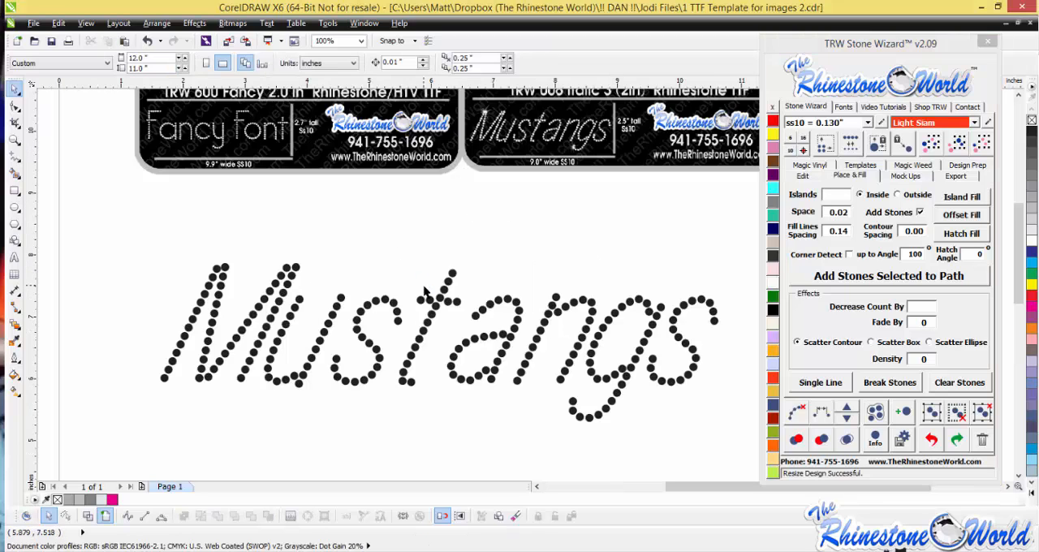
scroll(432, 333, "down", 1)
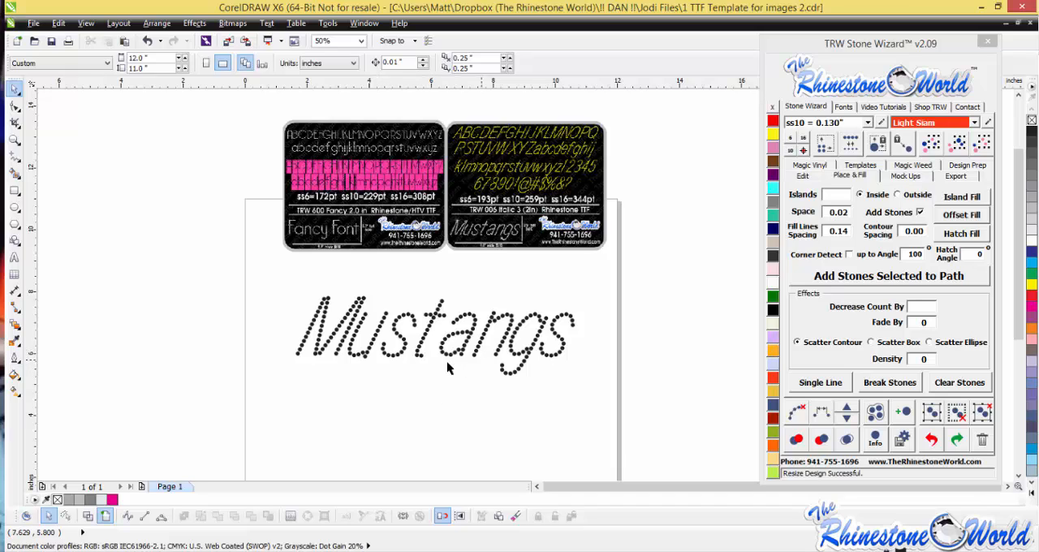
- Add the artistic text "baseball" just below the Mustangs lettering
left_click(16, 257)
left_click(405, 406)
type("baseba")
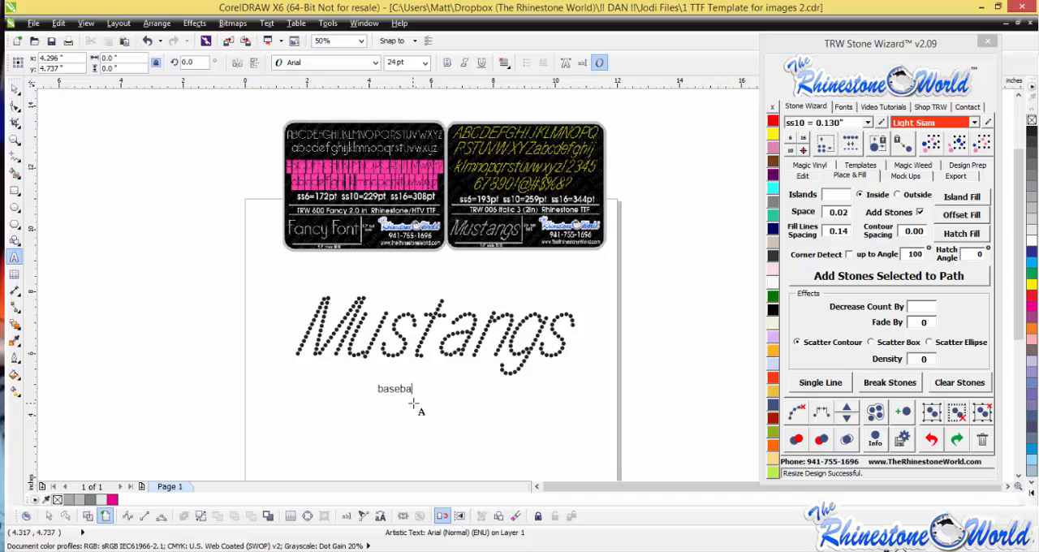
type("ll")
left_click(16, 86)
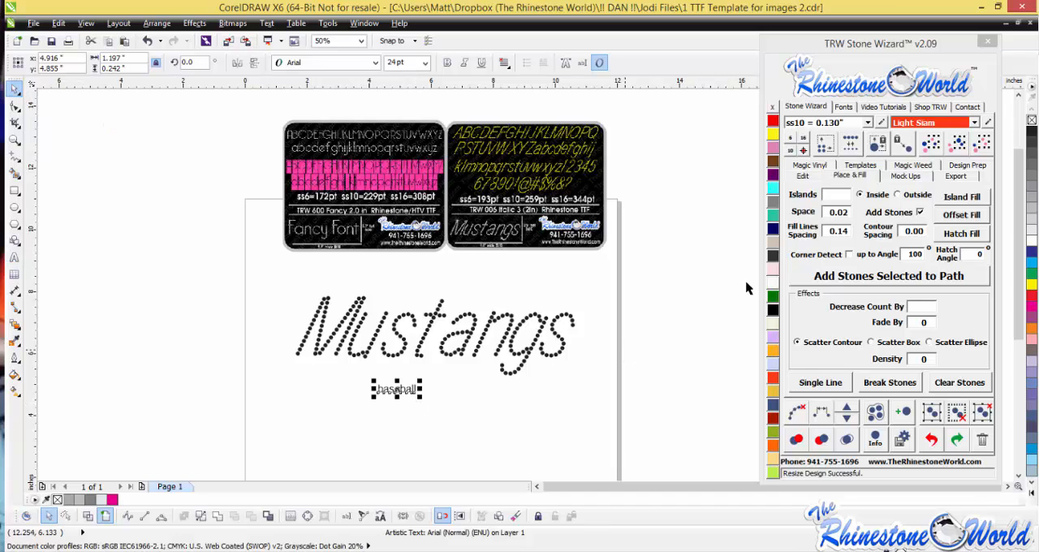
- Search the Stone Wizard fonts for "trw 130" and preview TRW 130 Super Small for the baseball text
left_click(859, 108)
left_click(838, 247)
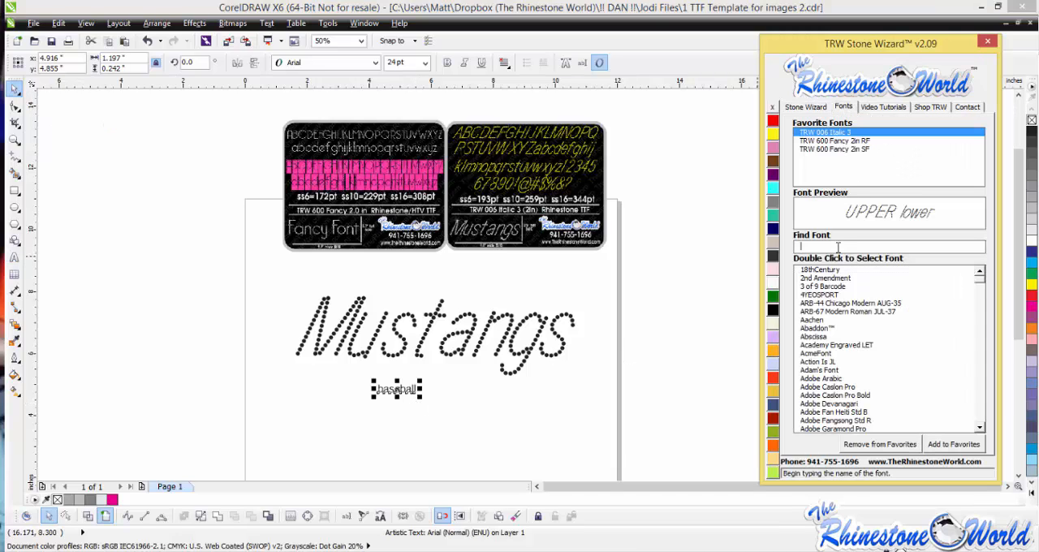
type("trw 130")
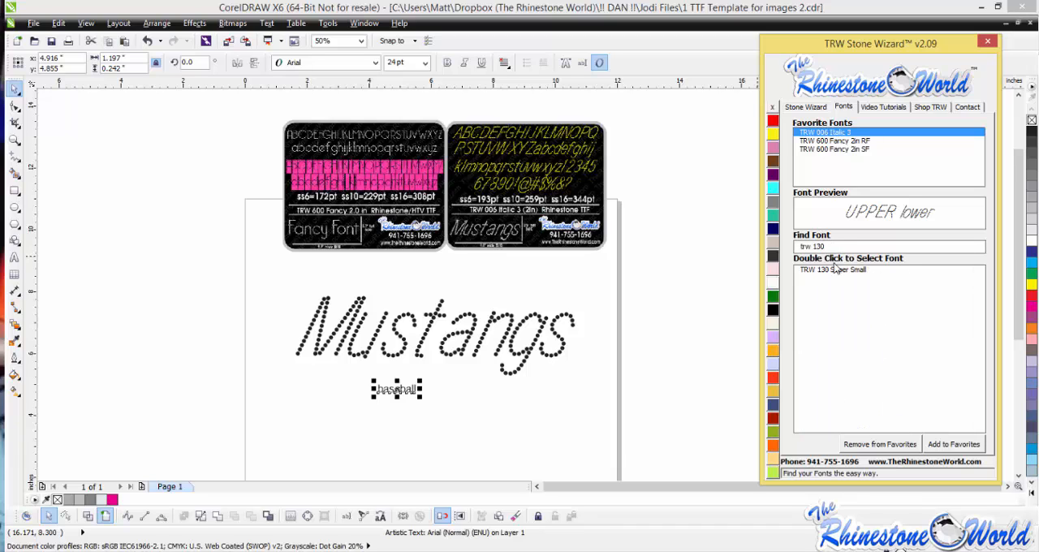
left_click(839, 274)
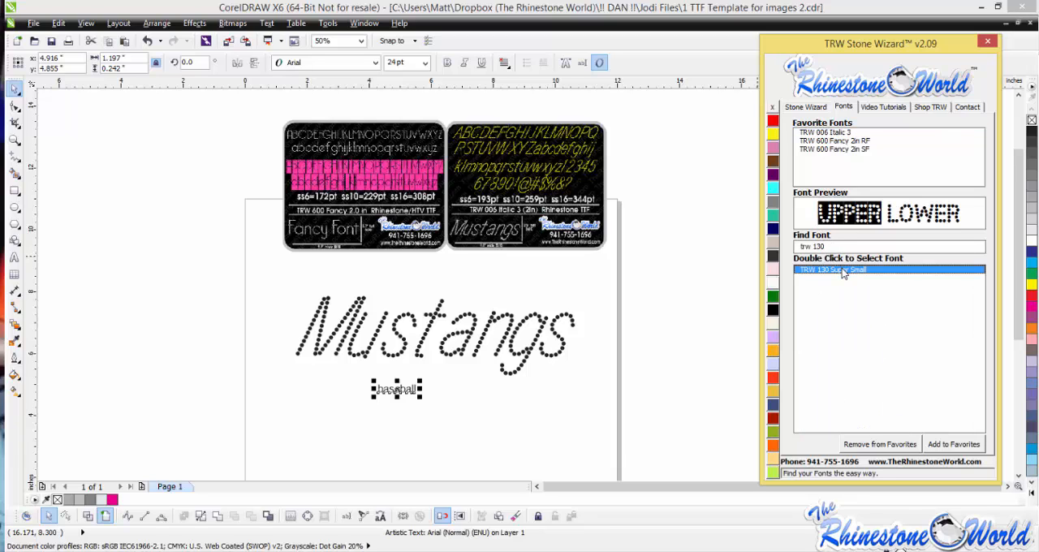
left_click(404, 393)
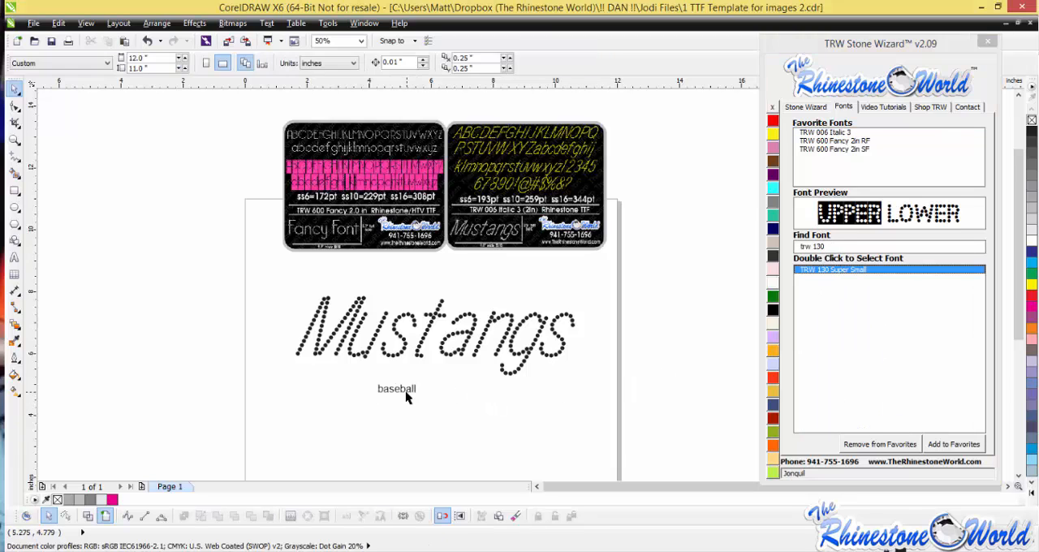
- Add the TRW 130 Super Small font to the Stone Wizard favorite fonts
left_click(855, 273)
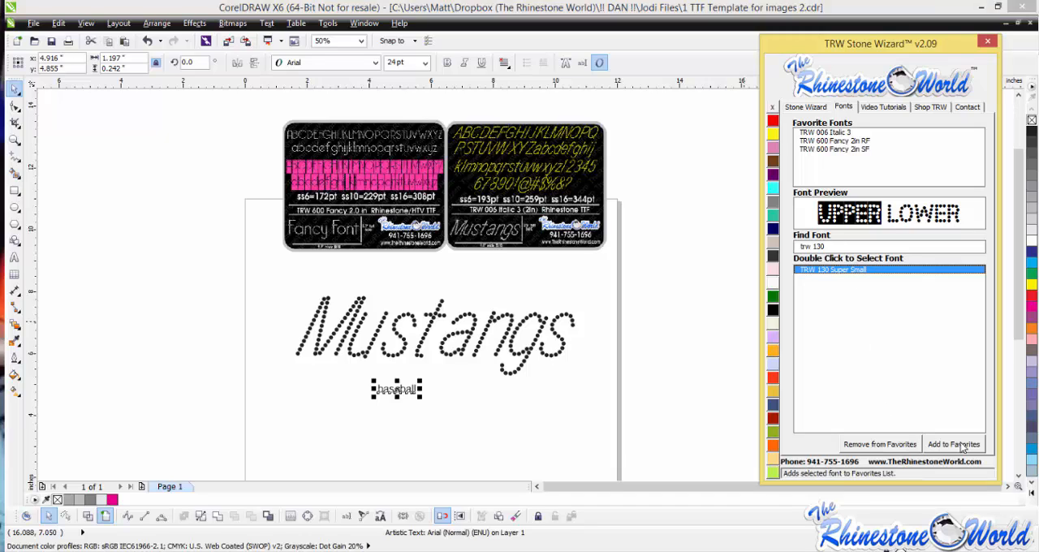
left_click(954, 445)
left_click(863, 280)
- Search the fonts for "trw 134" and apply TRW 134 Rounded Mini RF to the baseball text
left_click(824, 246)
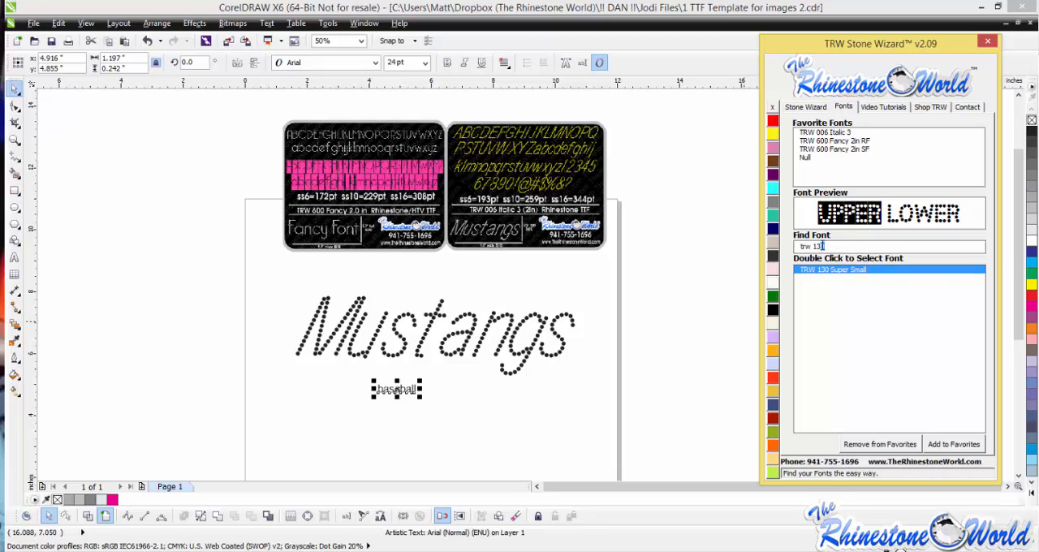
key("BackSpace")
type("4")
double_click(838, 271)
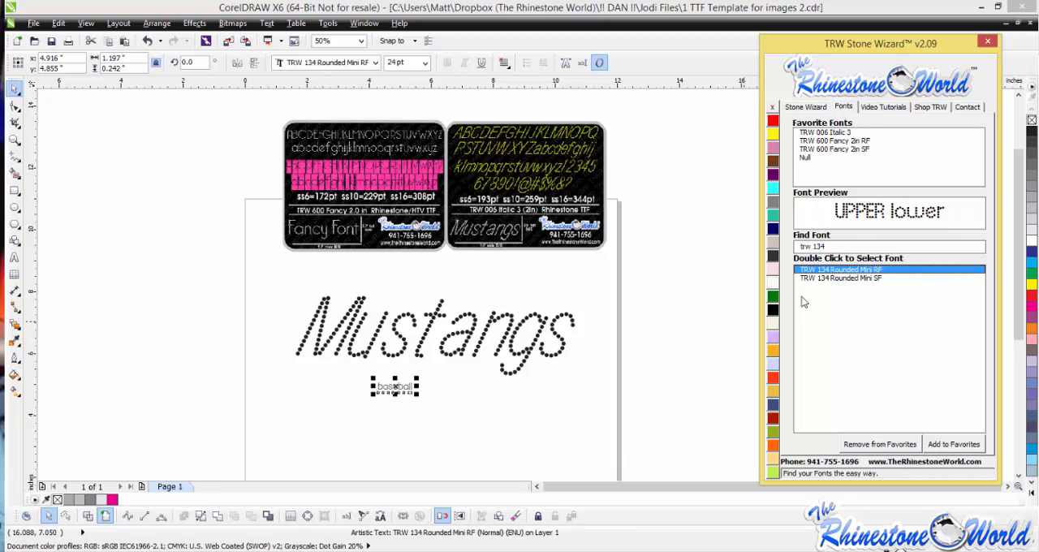
- Enlarge the baseball text to about 3.33" wide and place it just beneath the Mustangs lettering
left_click_drag(304, 422, 305, 411)
scroll(337, 404, "up", 1)
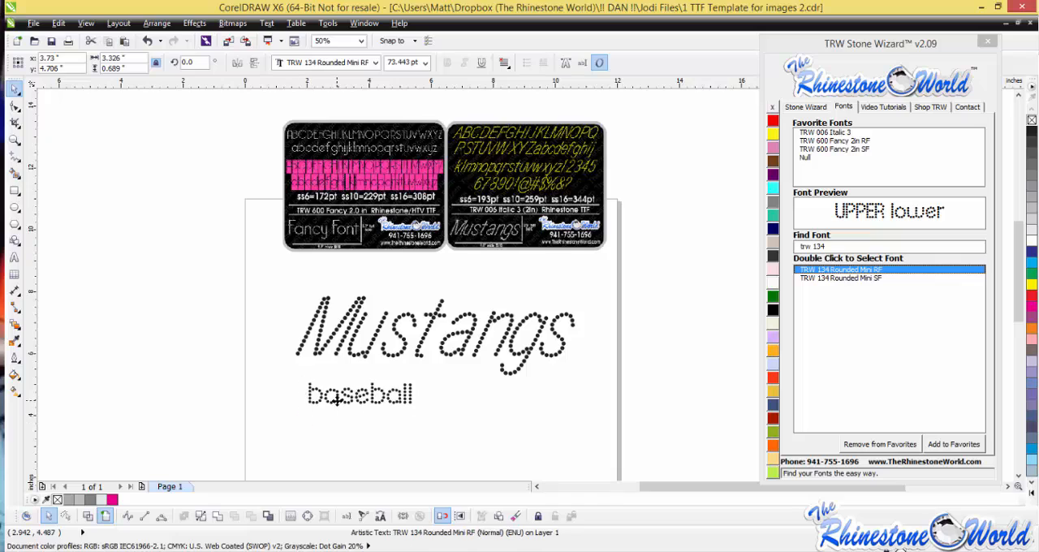
left_click_drag(359, 391, 377, 359)
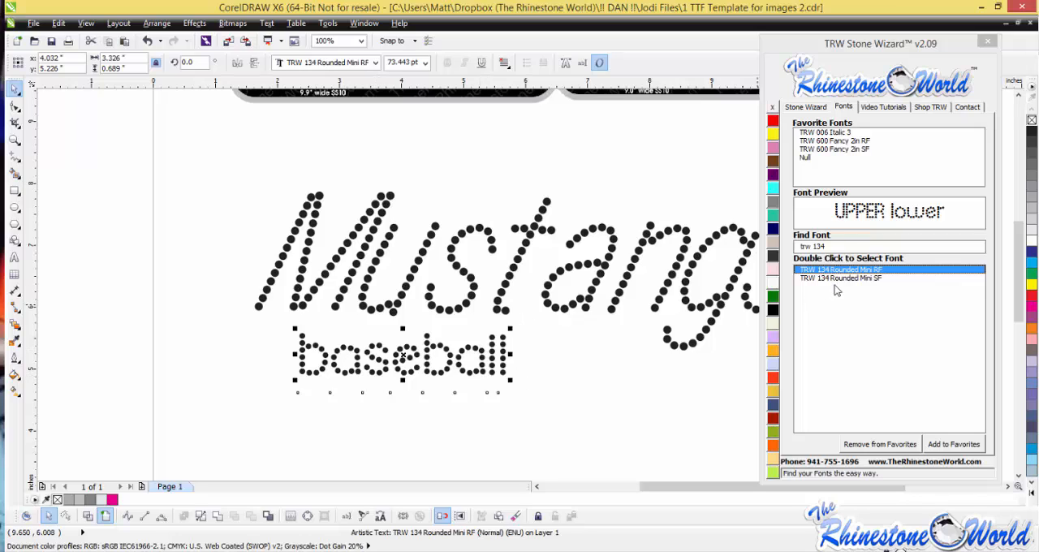
- Replace the lowercase baseball wording directly on the page with "BASEBALL" in capitals
double_click(505, 352)
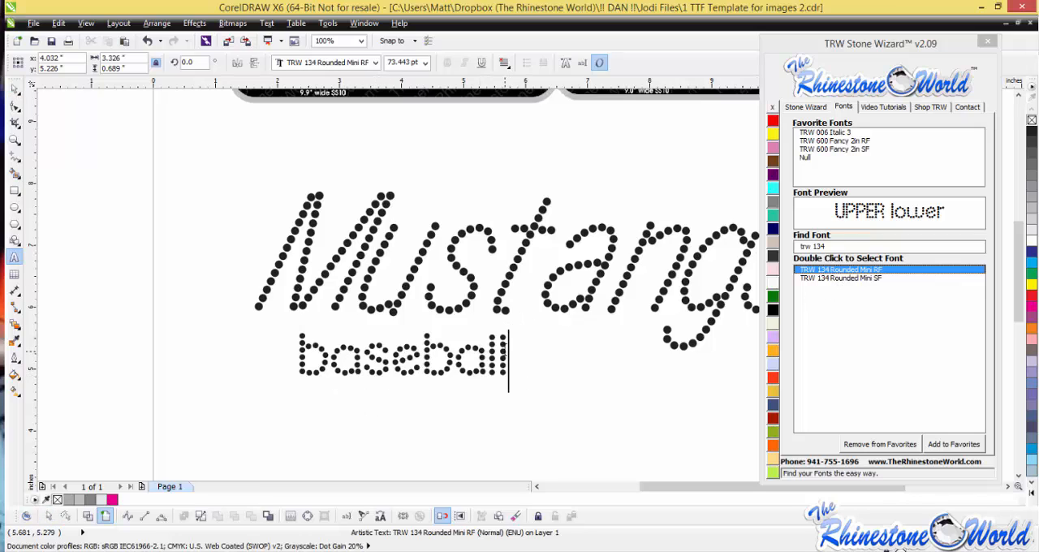
left_click_drag(507, 351, 261, 367)
type("BASEBALL")
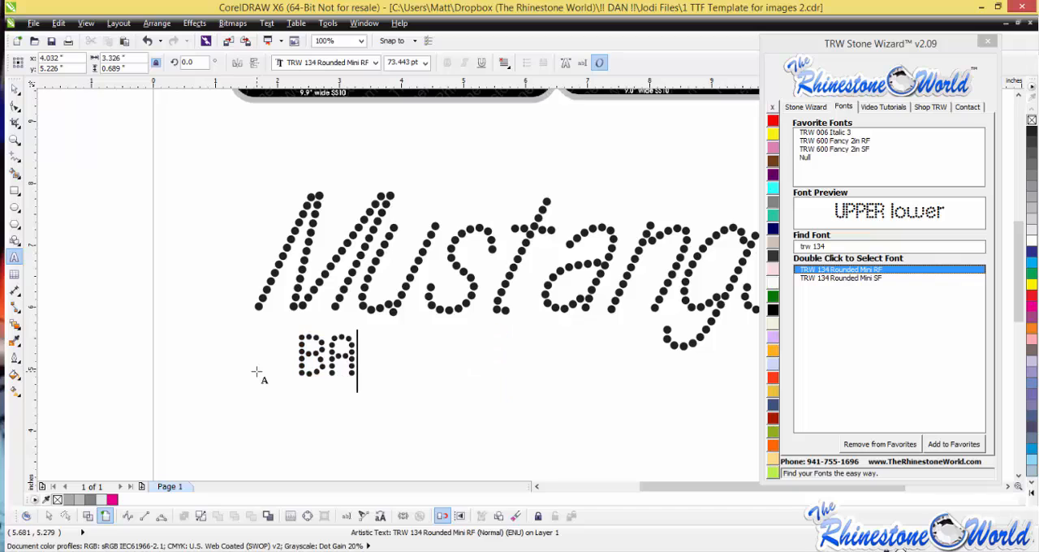
left_click(15, 87)
- Size the BASEBALL lettering for ss10 (0.130") stones and move it closer to centered beneath Mustangs
left_click(806, 107)
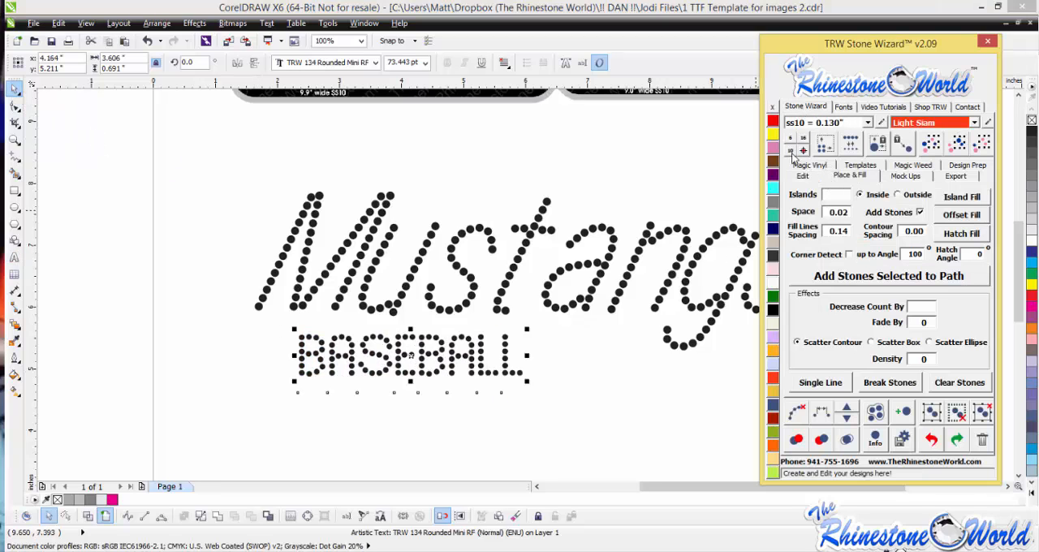
left_click(795, 150)
left_click_drag(560, 351, 653, 348)
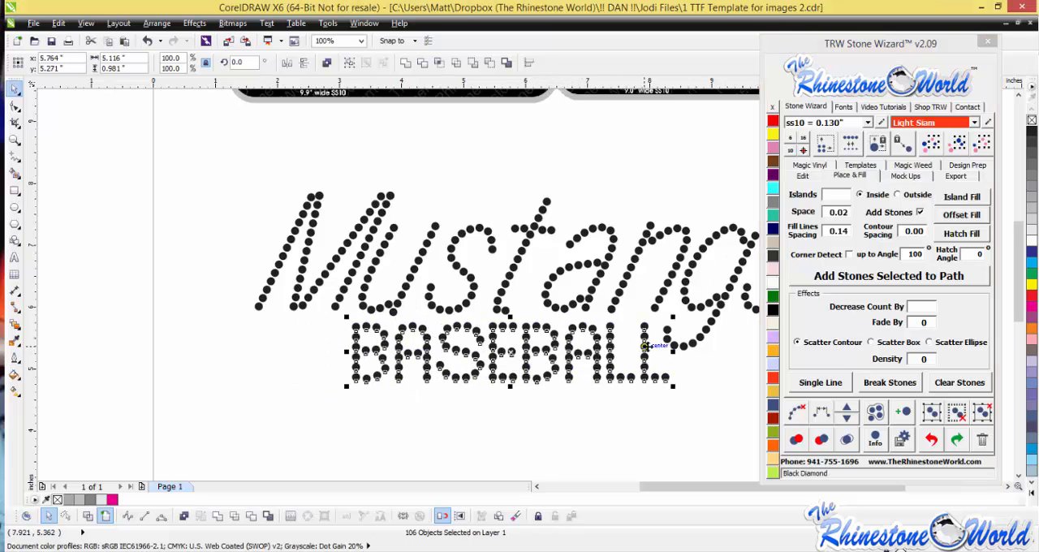
- Color the BASEBALL stones Ruby Maroon and check the overall design
left_click(774, 422)
scroll(352, 336, "down", 1)
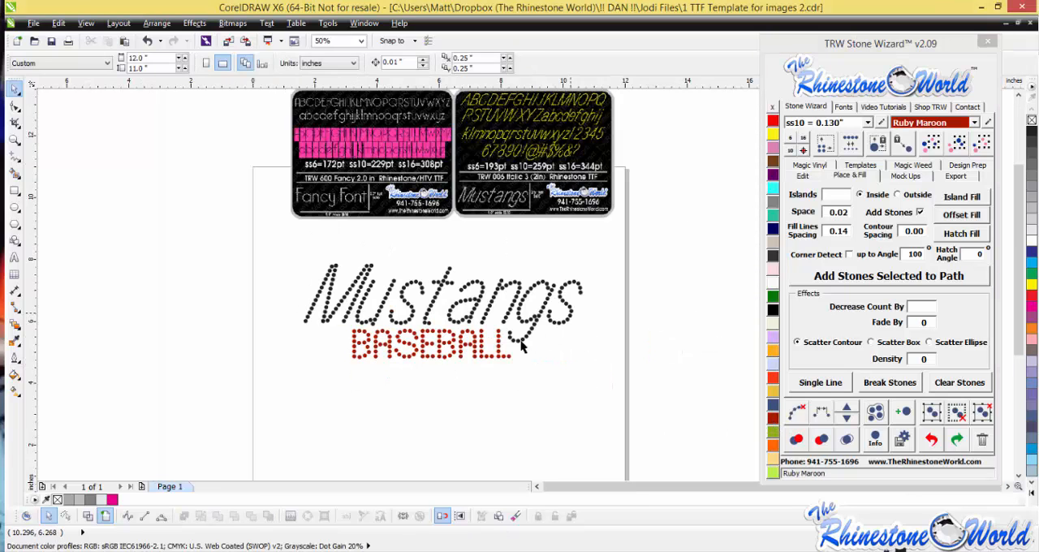
scroll(501, 358, "down", 1)
scroll(478, 324, "up", 1)
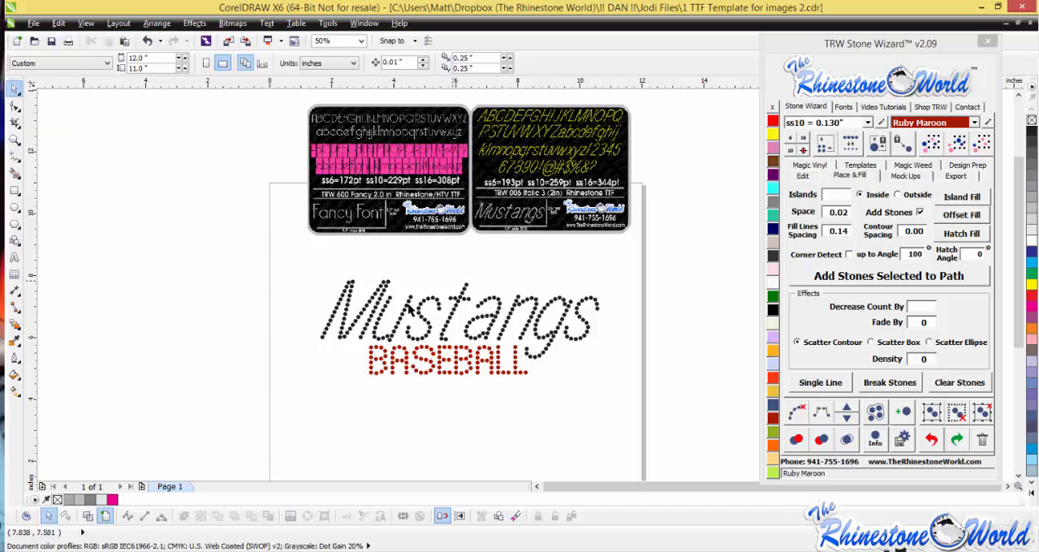
- Inspect the stone outlines of both words in wireframe view, and return to the full-color view
left_click(89, 517)
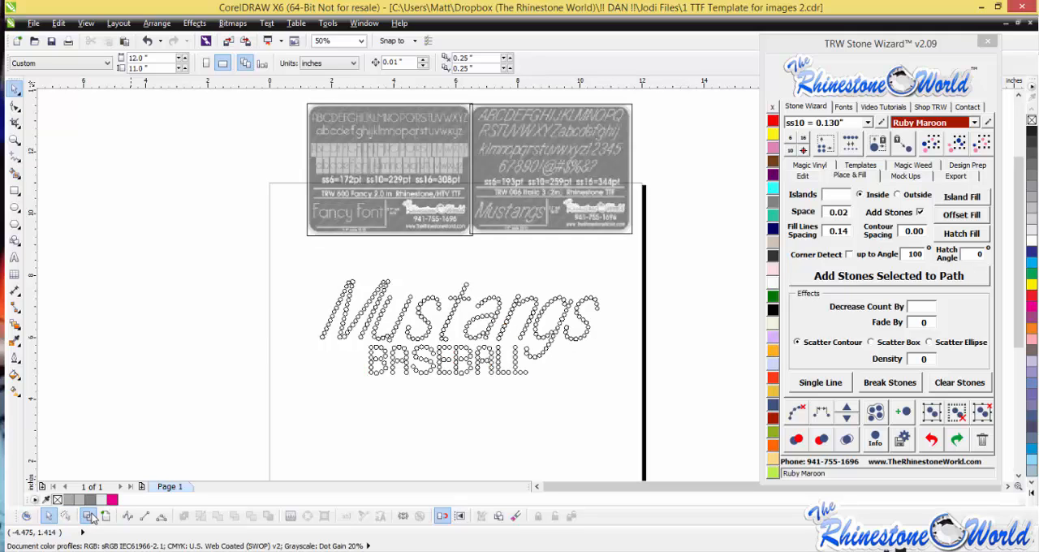
scroll(441, 338, "up", 3)
scroll(441, 337, "down", 1)
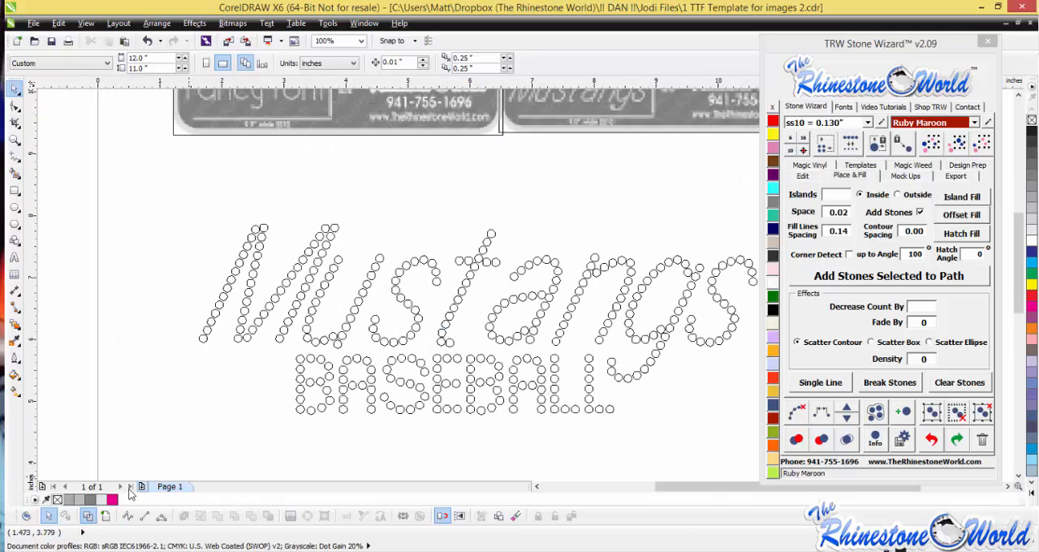
left_click(105, 518)
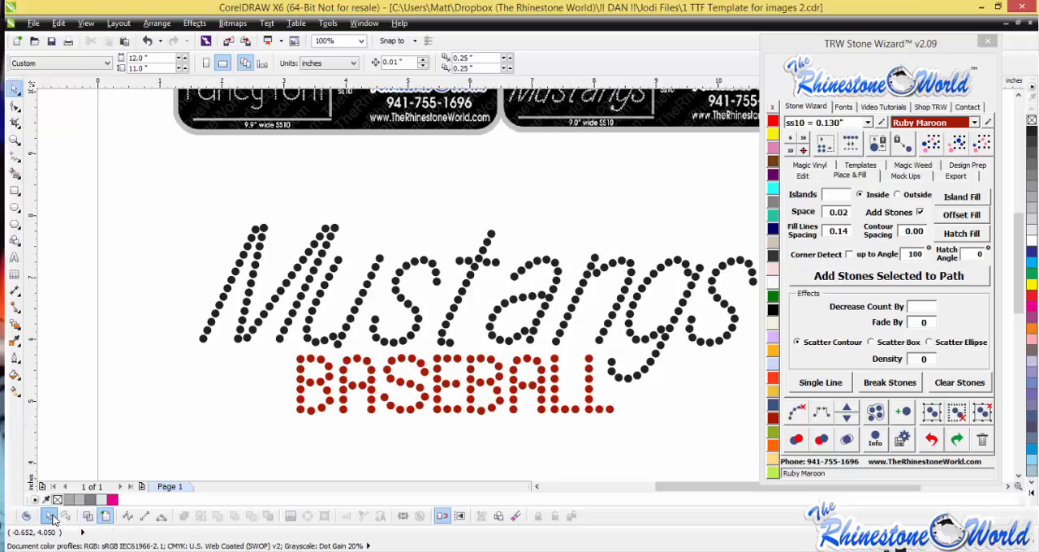
- Try to select only the M of Mustangs with a rectangular Pick selection
left_click_drag(180, 215, 349, 372)
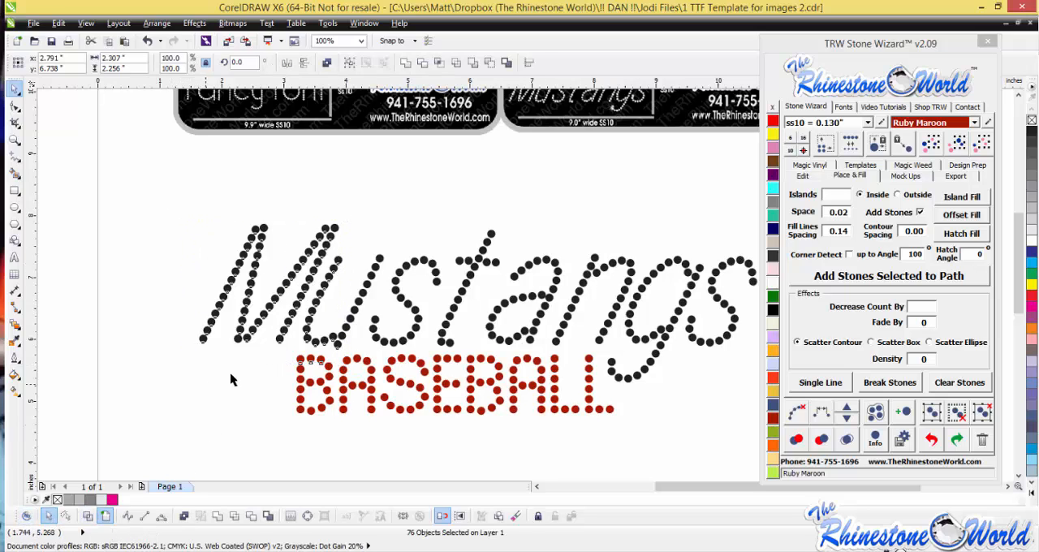
left_click(230, 374)
left_click_drag(186, 195, 340, 365)
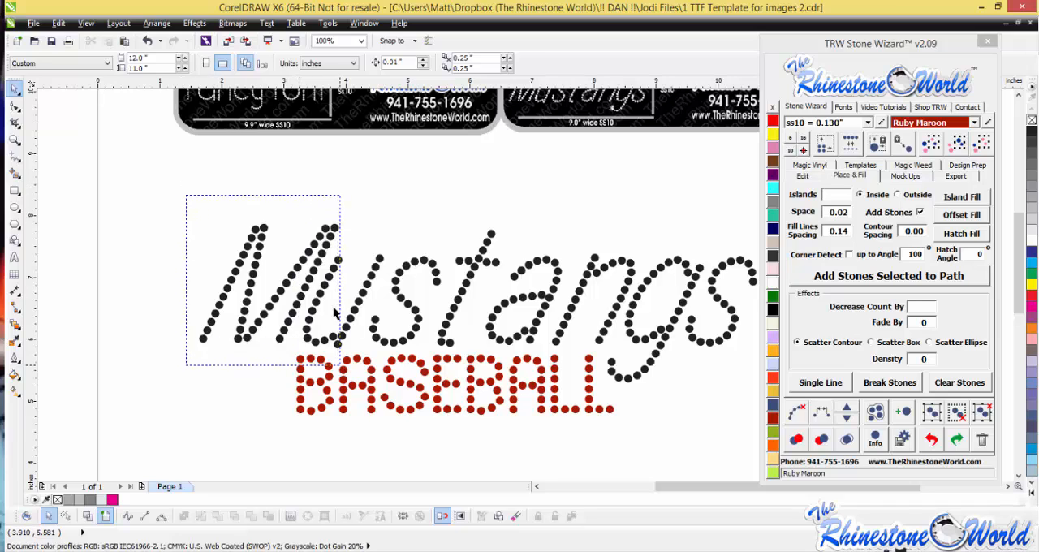
left_click(164, 309)
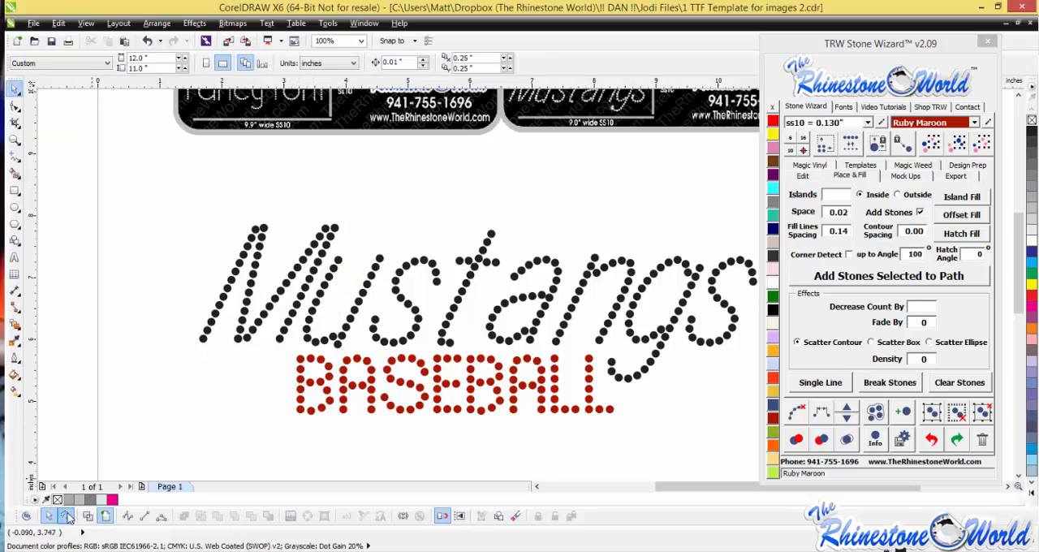
- Select the M of Mustangs with the Freehand Pick, move it about 1" to the left and undo the move
left_click(67, 517)
mouse_move(359, 228)
left_mouse_down()
mouse_move(300, 337)
mouse_move(260, 367)
mouse_move(170, 360)
left_mouse_up()
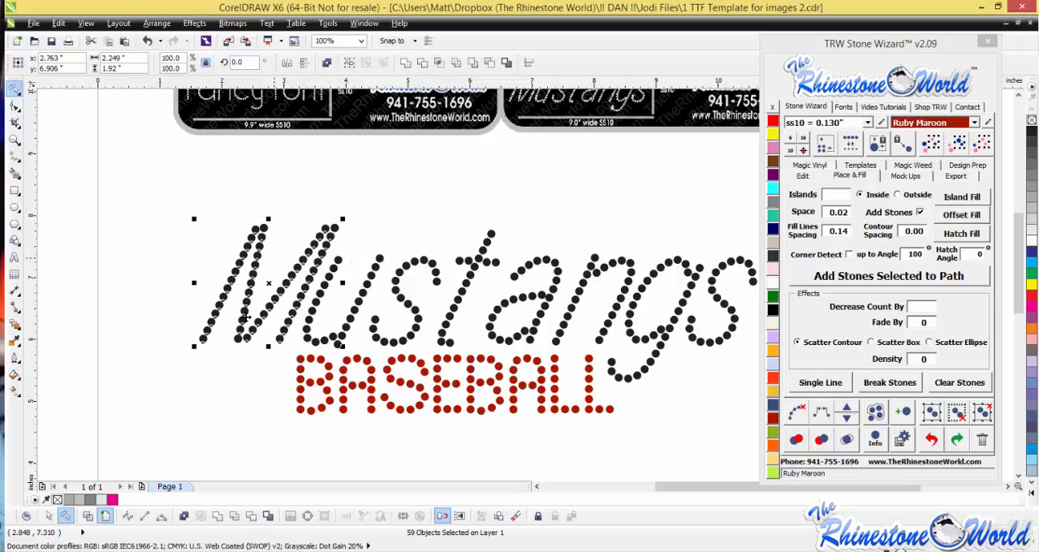
left_click_drag(272, 301, 210, 298)
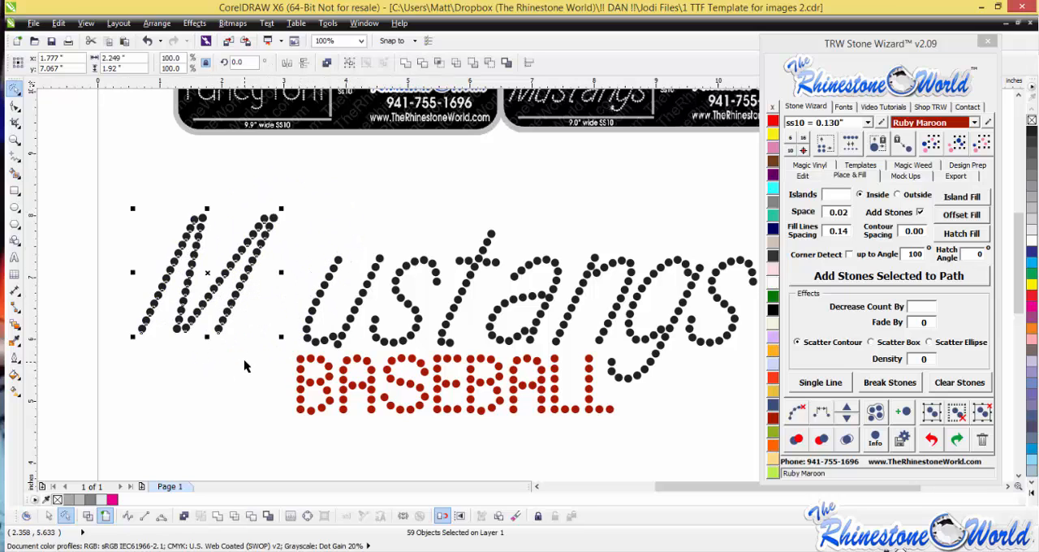
key("ctrl+z")
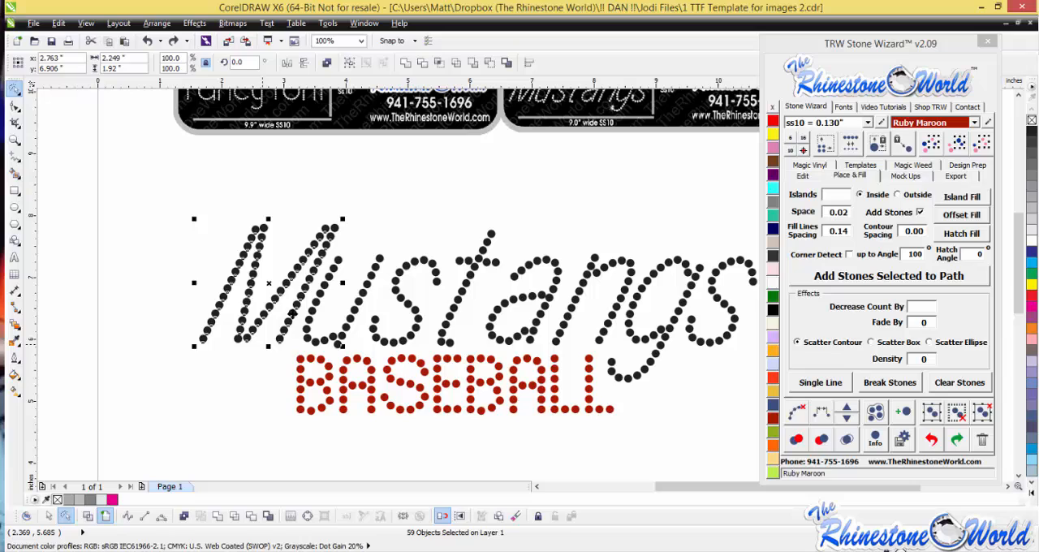
- Switch from the Freehand Pick back to the regular Pick tool and clear the selection
left_click(17, 93)
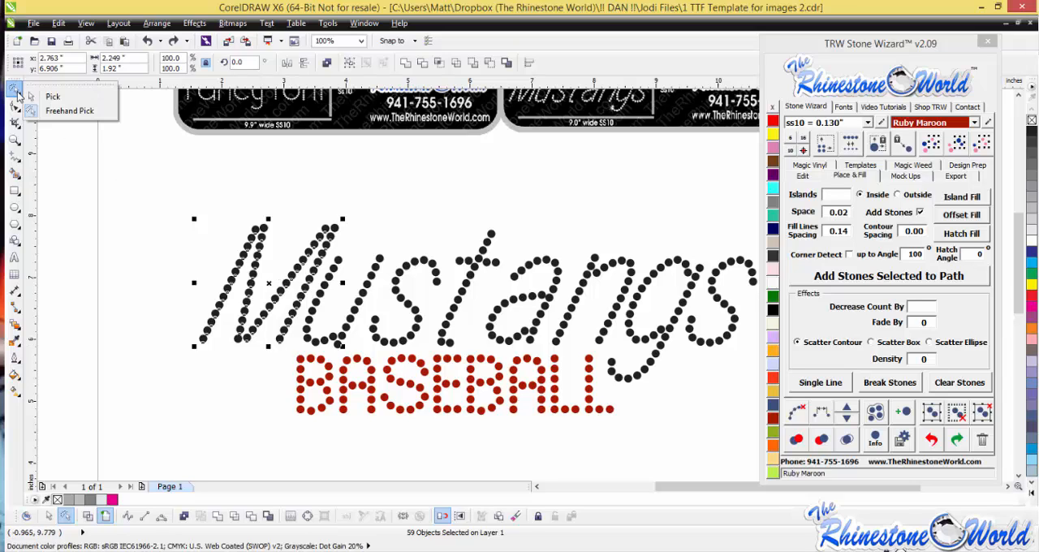
left_click(77, 114)
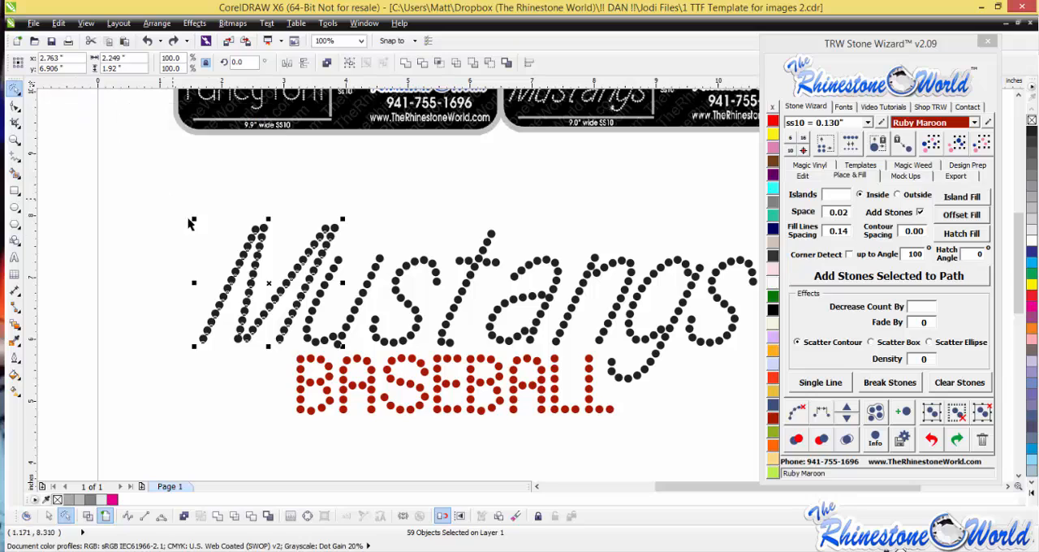
left_click(18, 90)
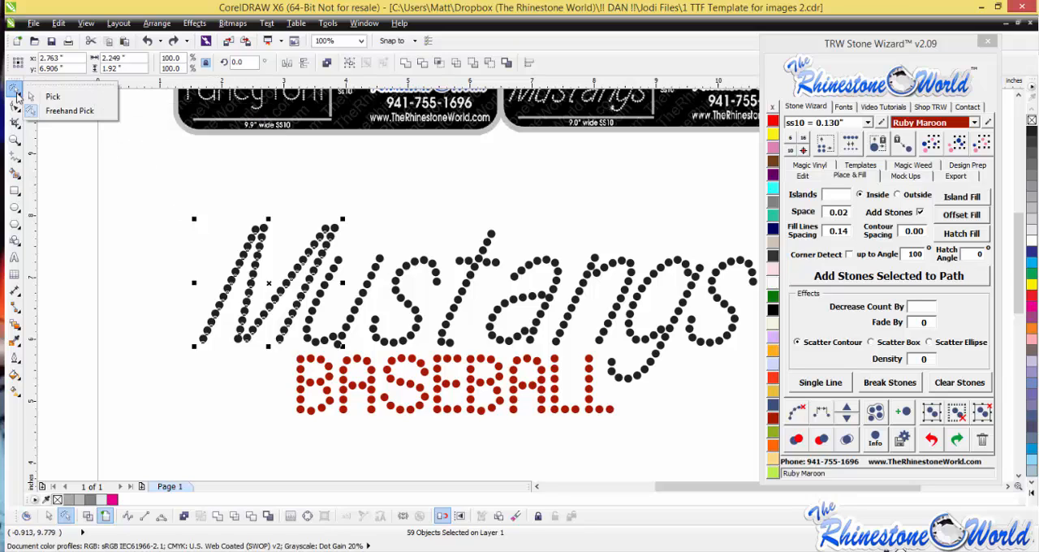
left_click(46, 104)
left_click(176, 189)
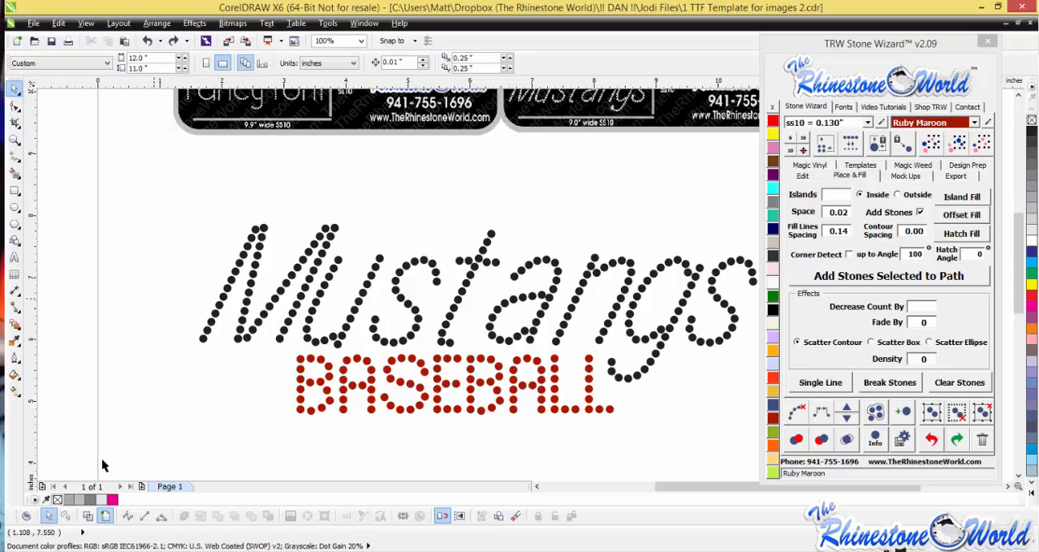
left_click(48, 516)
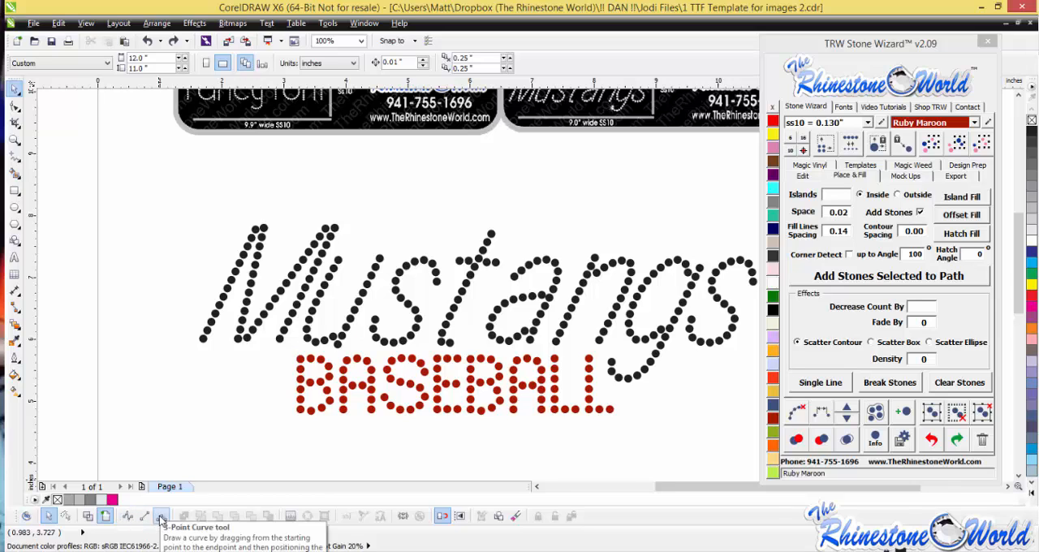
left_click(16, 159)
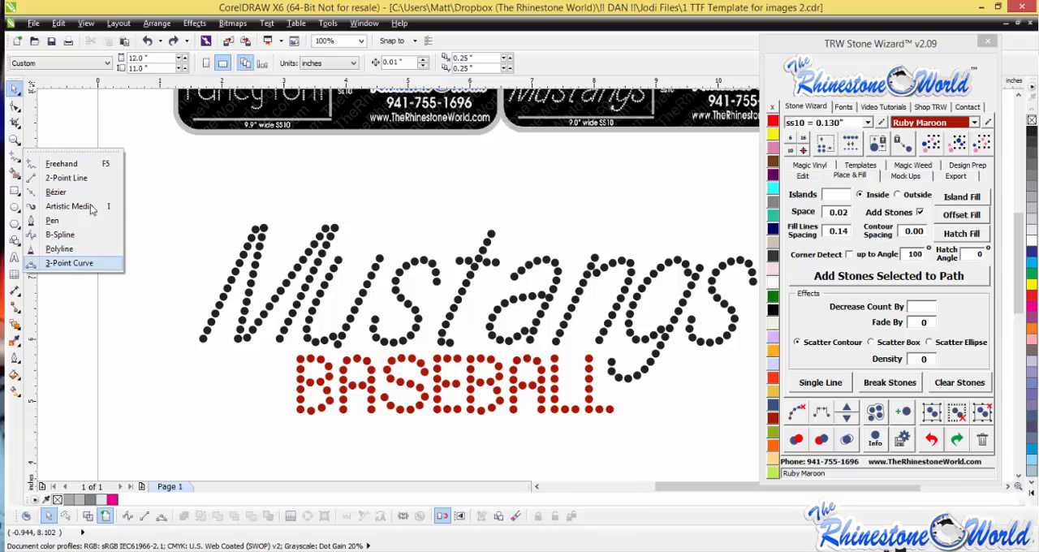
left_click(168, 185)
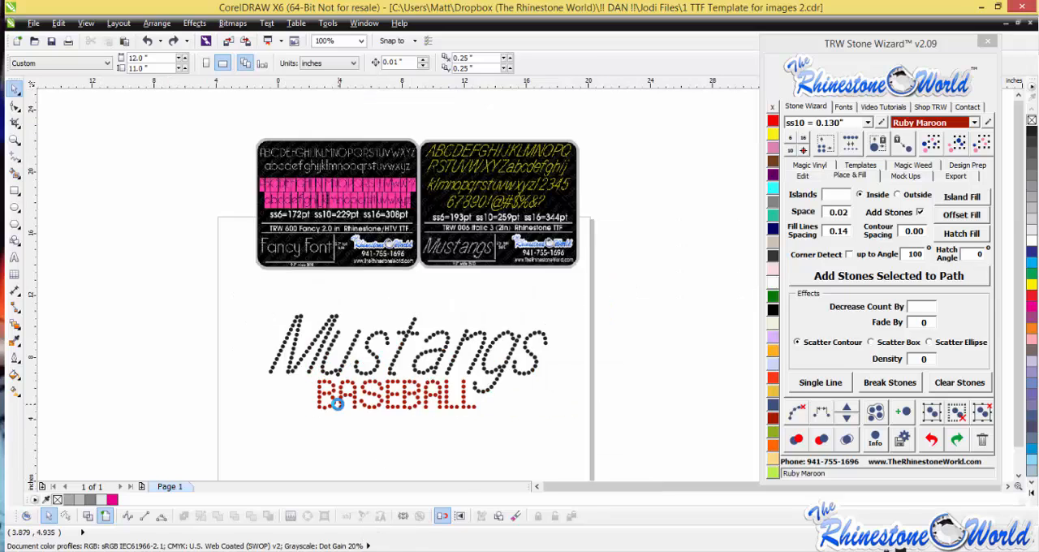
- Delete the whole Mustangs BASEBALL stone design, keeping the two font sample cards
scroll(358, 406, "down", 2)
left_click_drag(502, 433, 262, 349)
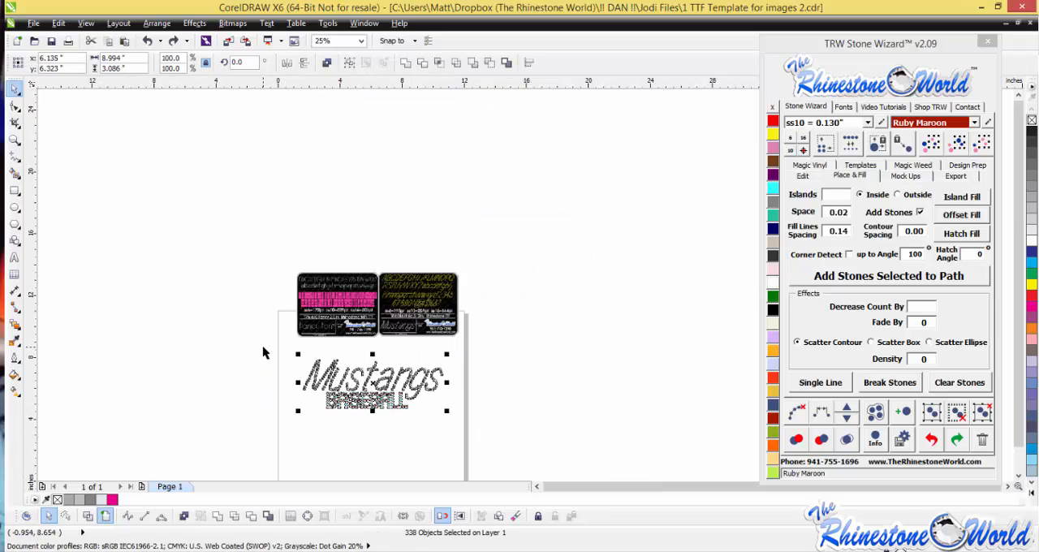
key("Delete")
scroll(324, 313, "up", 1)
scroll(334, 321, "up", 1)
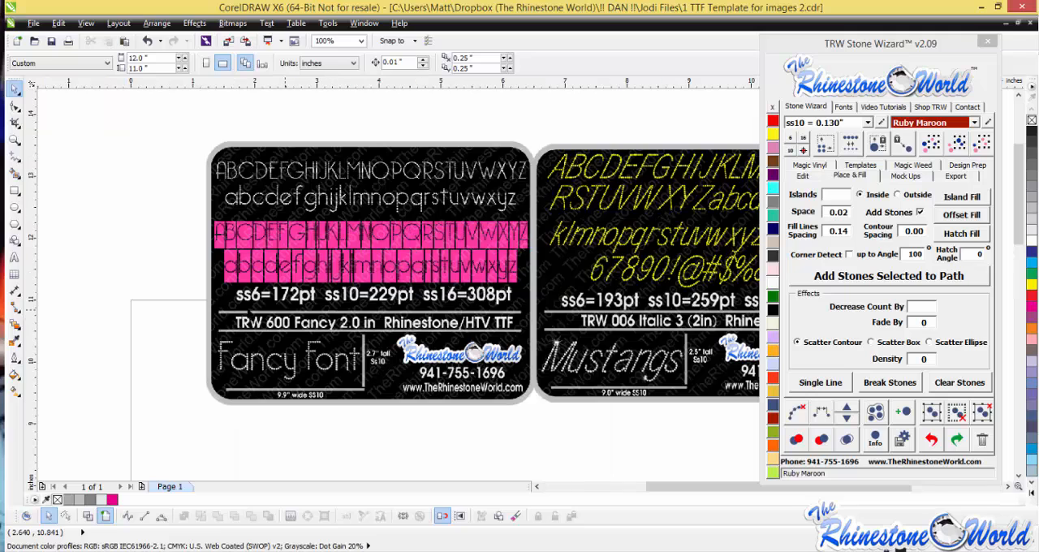
scroll(306, 294, "down", 1)
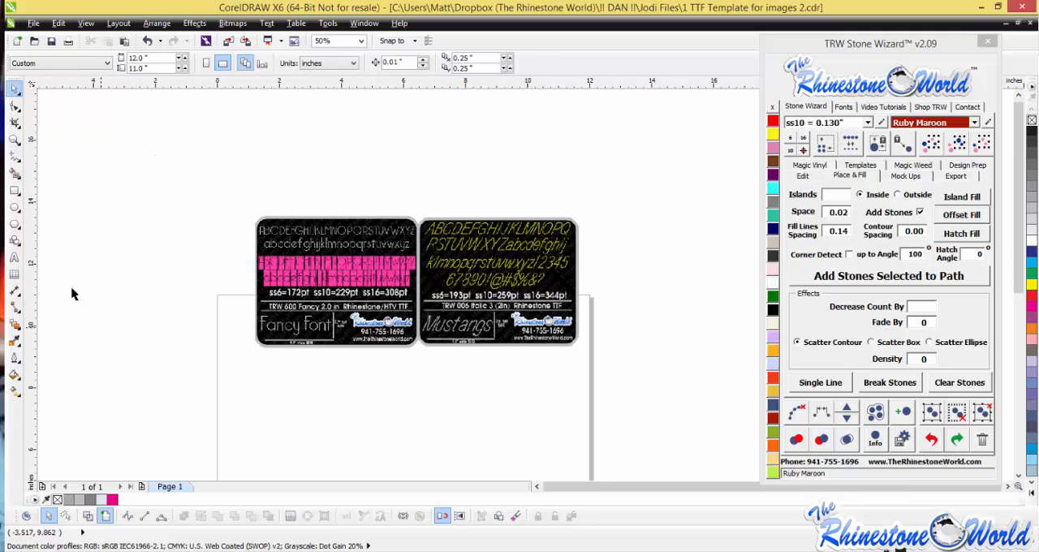
- Add the artistic text "Cheerleading" just below the font sample cards
left_click(15, 257)
left_click(345, 389)
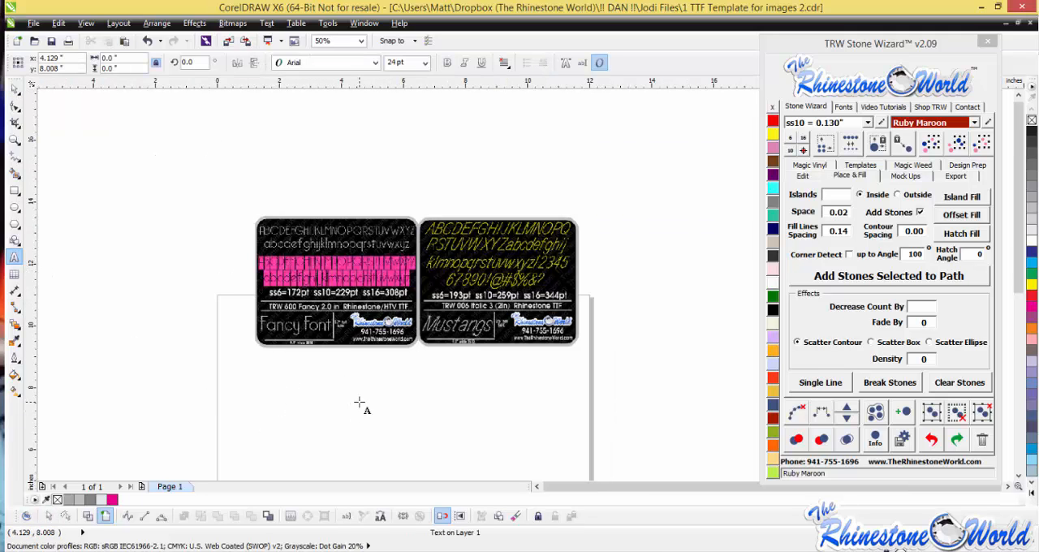
type("Ptreet")
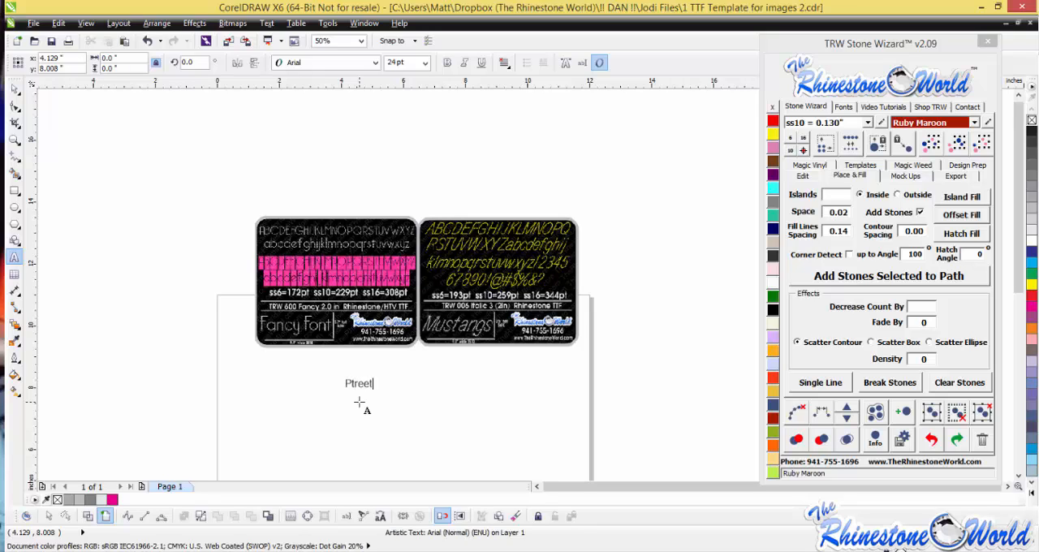
key("BackSpace")
type("Ck")
key("BackSpace")
key("BackSpace")
type("Che")
key("ctrl+space")
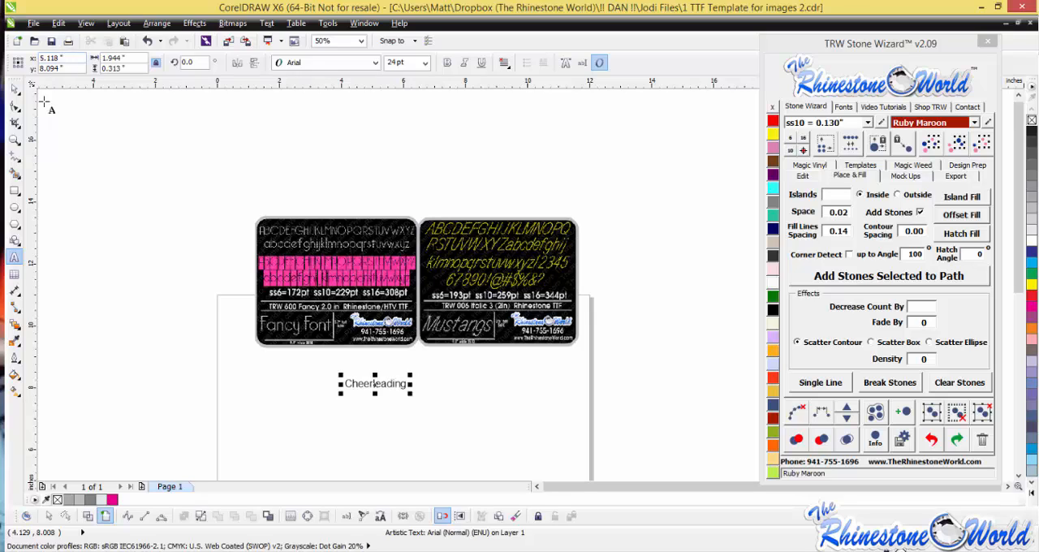
- Apply the favorite font TRW 600 Fancy 2in RF to the Cheerleading text
left_click(844, 107)
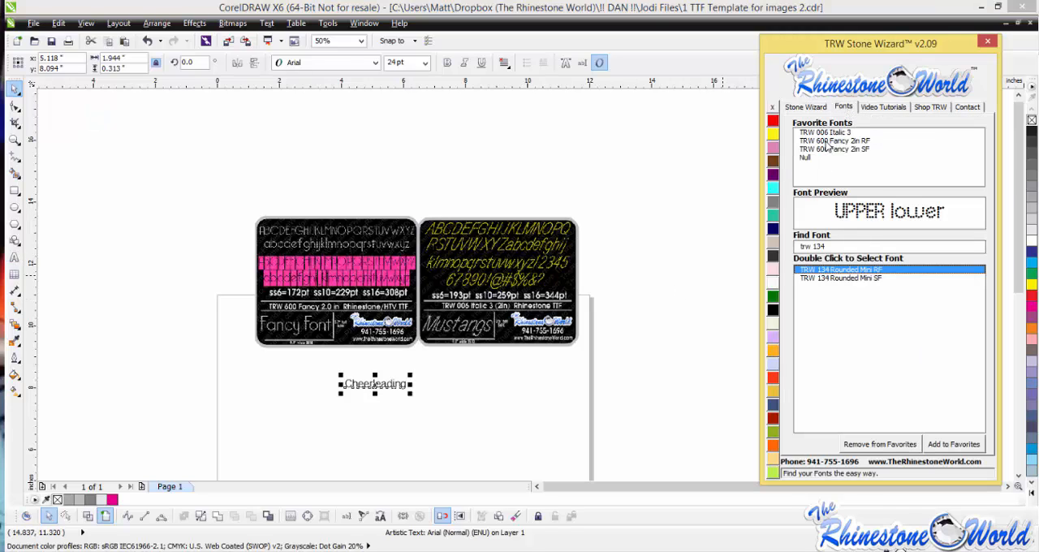
double_click(827, 145)
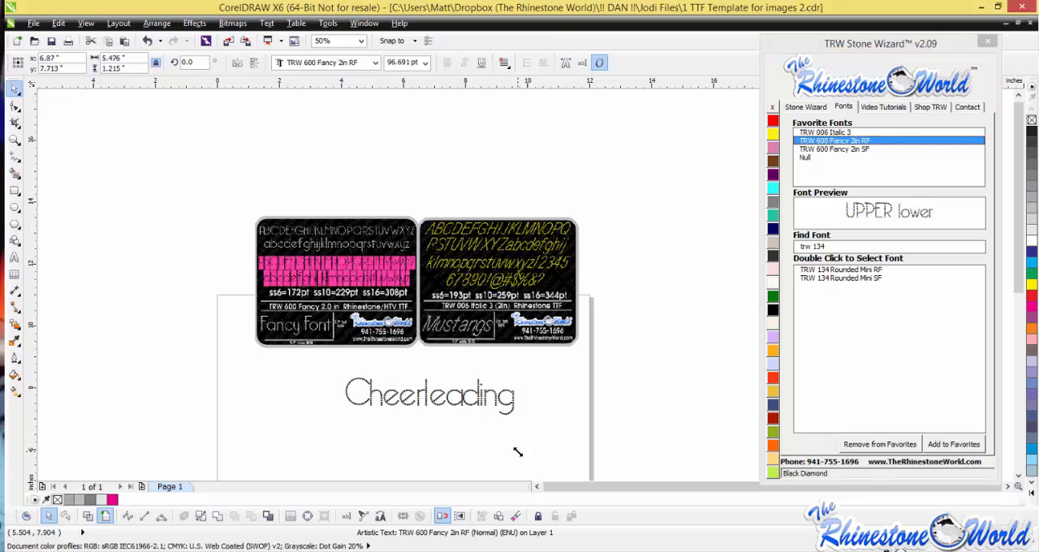
- Try the font TRW 600 Fancy 2in SF on the Cheerleading text, return it to TRW 600 Fancy 2in RF, and shift it slightly left
double_click(836, 150)
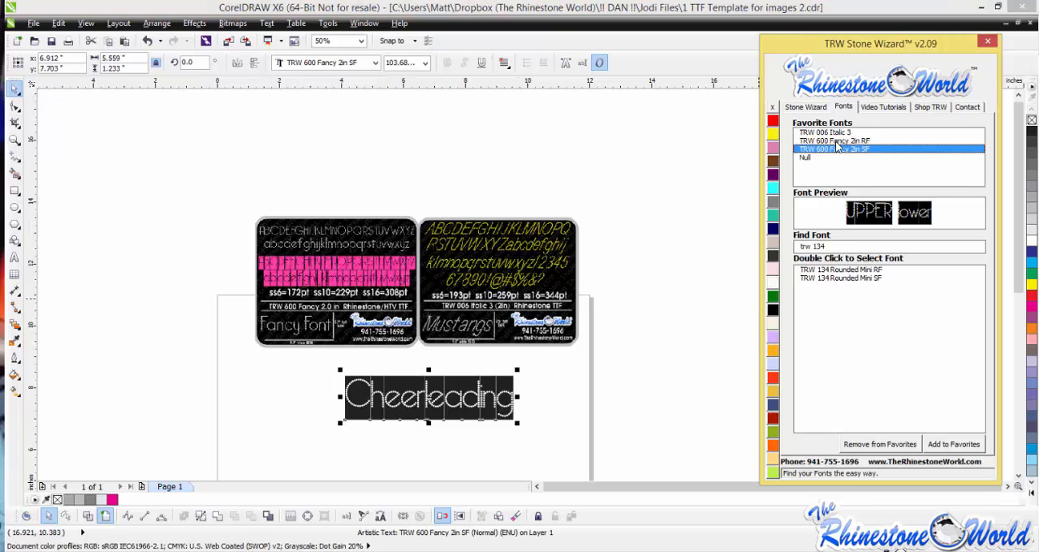
double_click(836, 142)
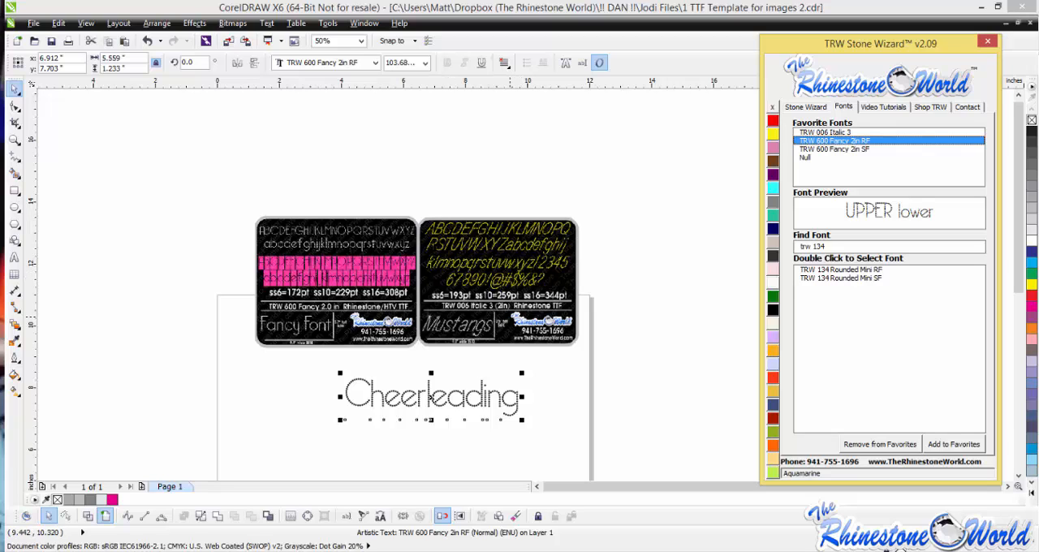
left_click_drag(481, 395, 465, 396)
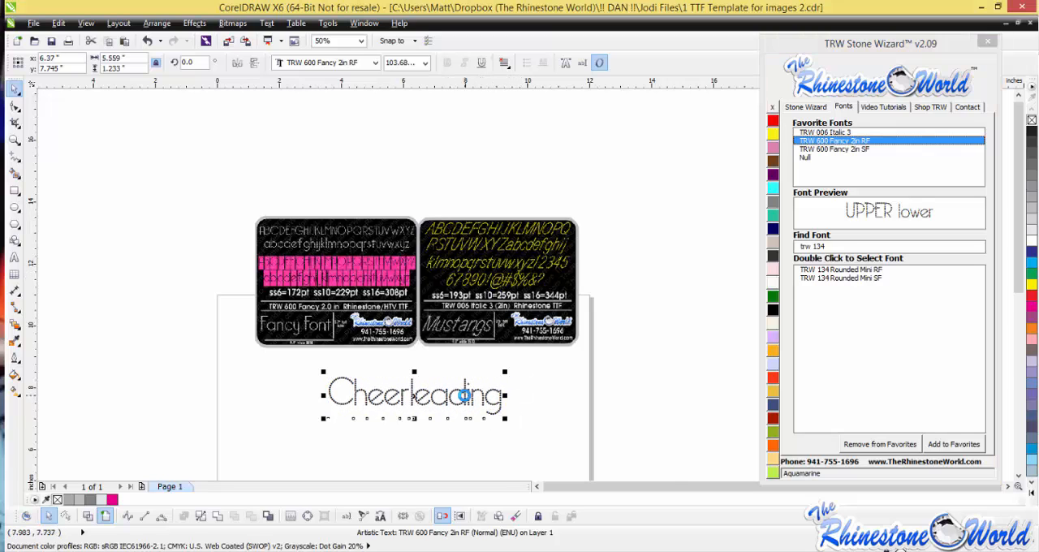
- Replace the Cheerleading text with "Soccer" directly on the page and move it slightly up and to the right
scroll(414, 419, "up", 1)
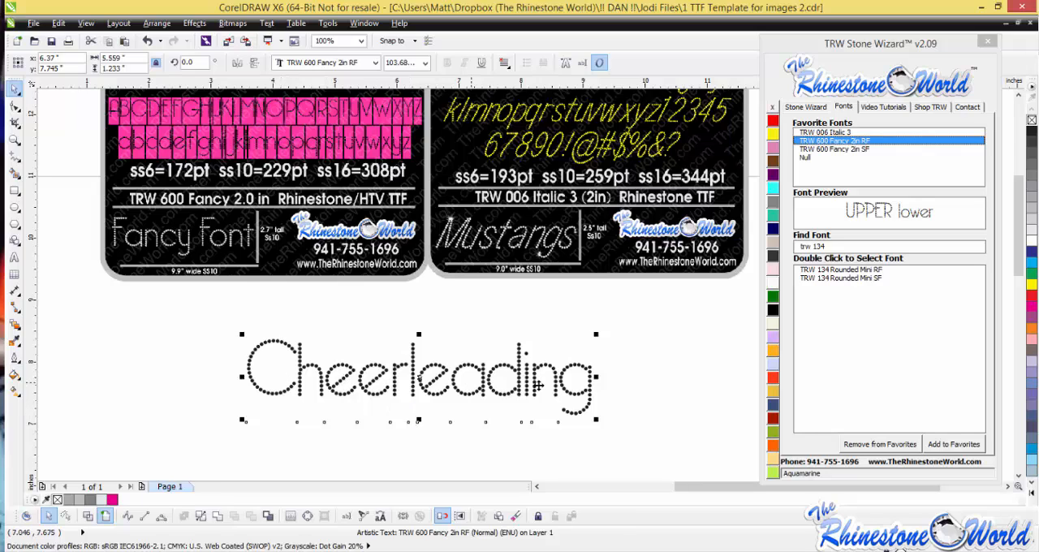
double_click(590, 389)
left_click_drag(595, 388, 205, 361)
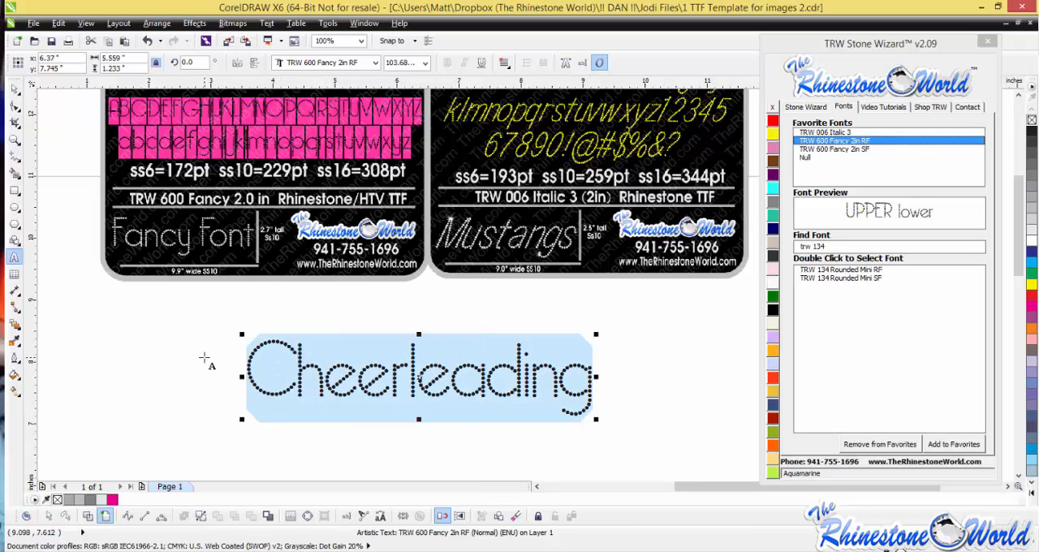
type("Soccer")
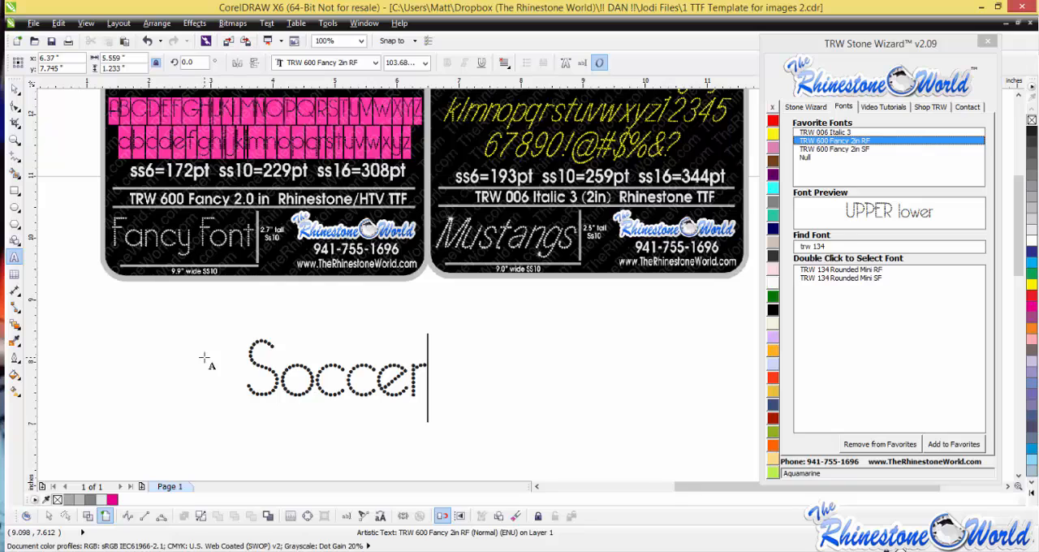
left_click(15, 87)
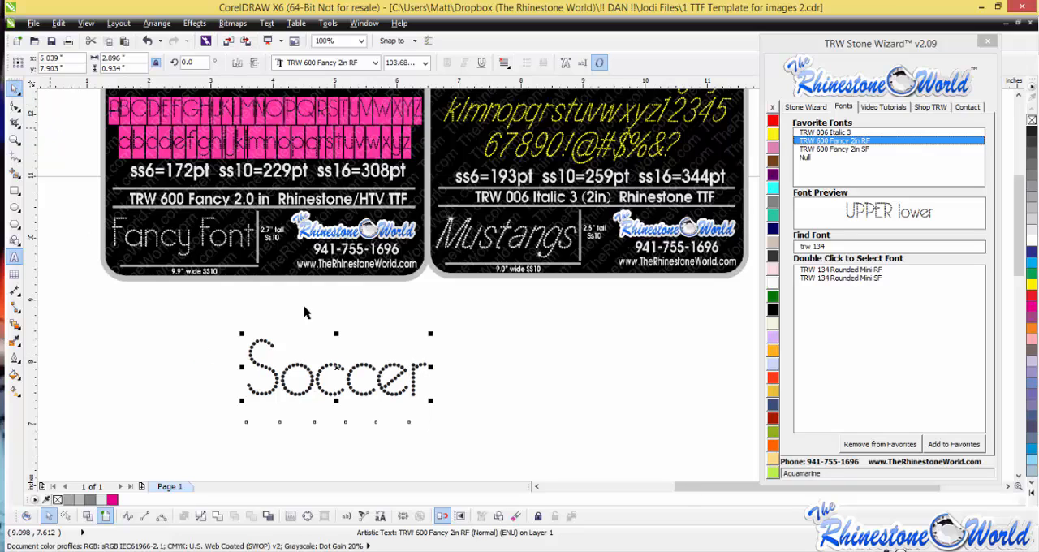
left_click_drag(372, 368, 402, 354)
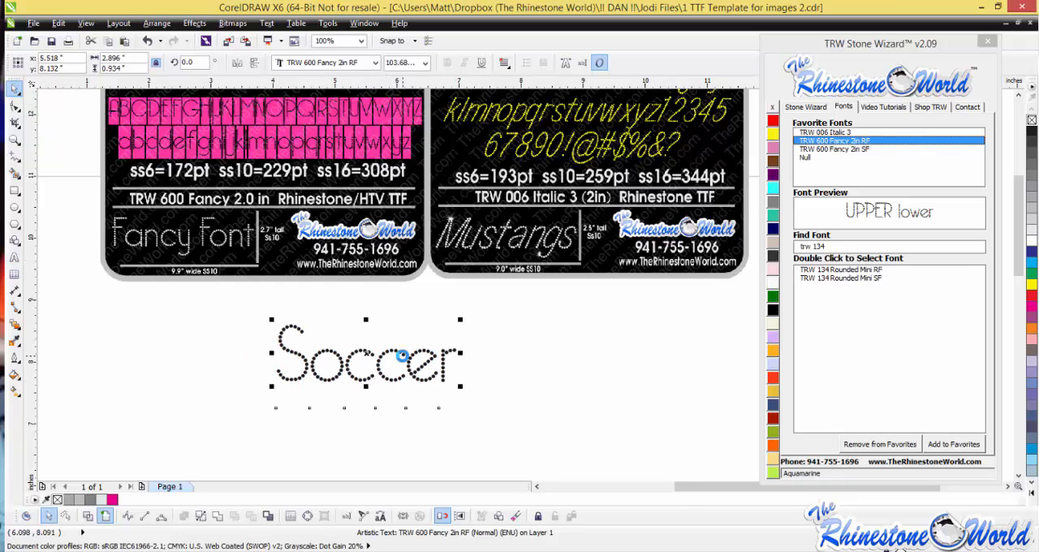
- Change the Soccer text to "Cheerleading" in the Edit Text dialog
scroll(402, 355, "down", 1)
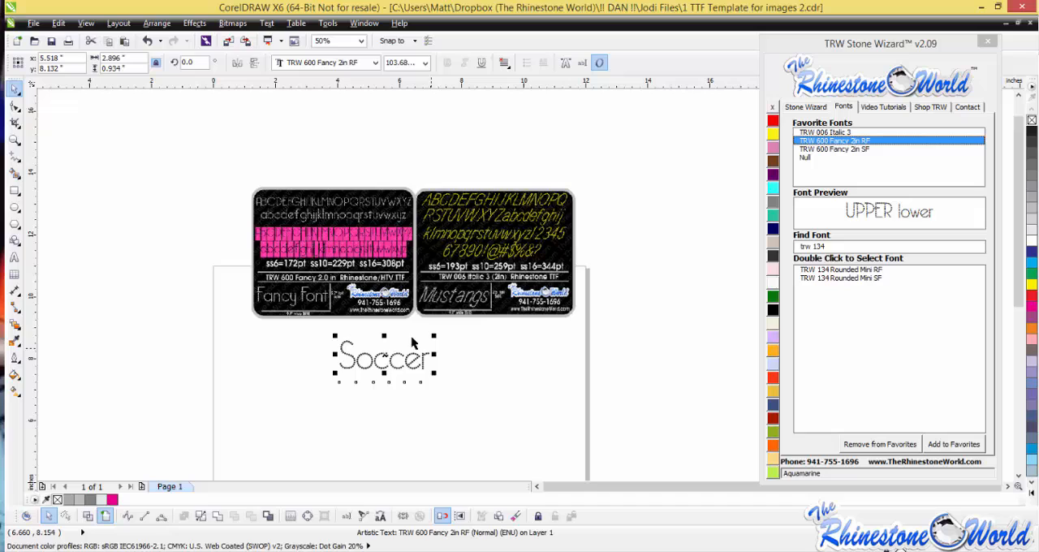
left_click(346, 517)
left_click_drag(401, 203, 365, 201)
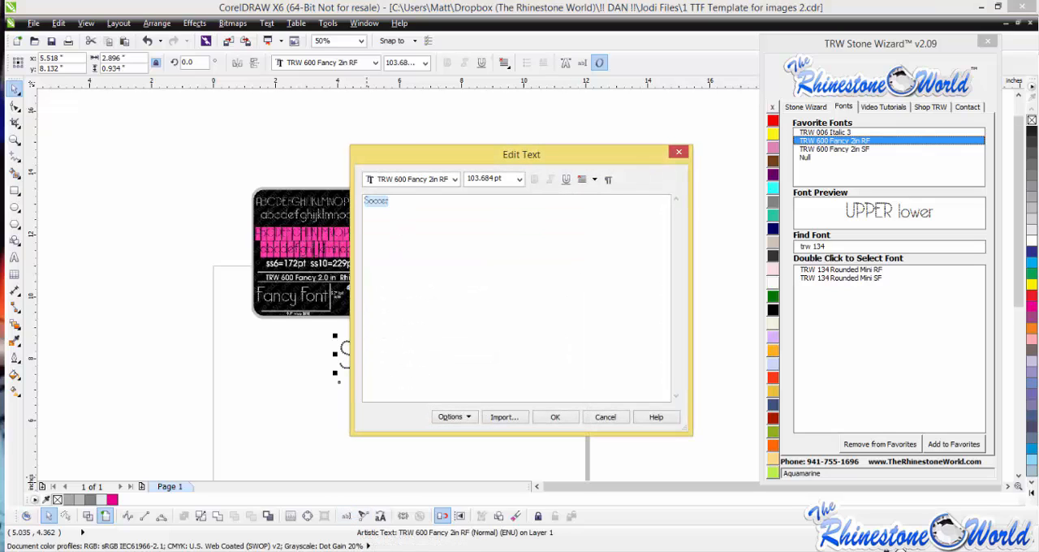
type("Cheerleading")
left_click(551, 419)
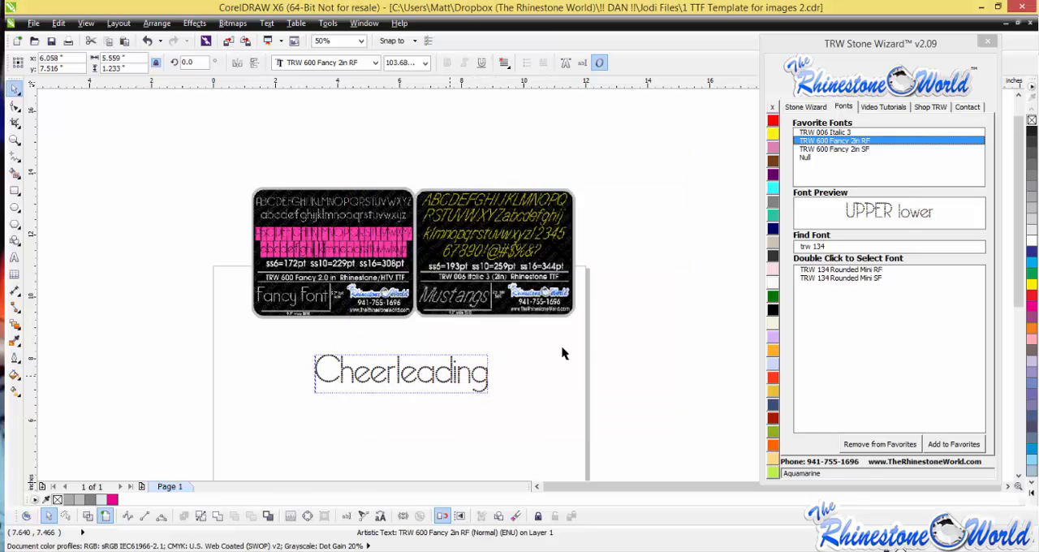
- Resize the Cheerleading text to ss10 stones with the Stone Wizard and clear the selection
left_click(805, 108)
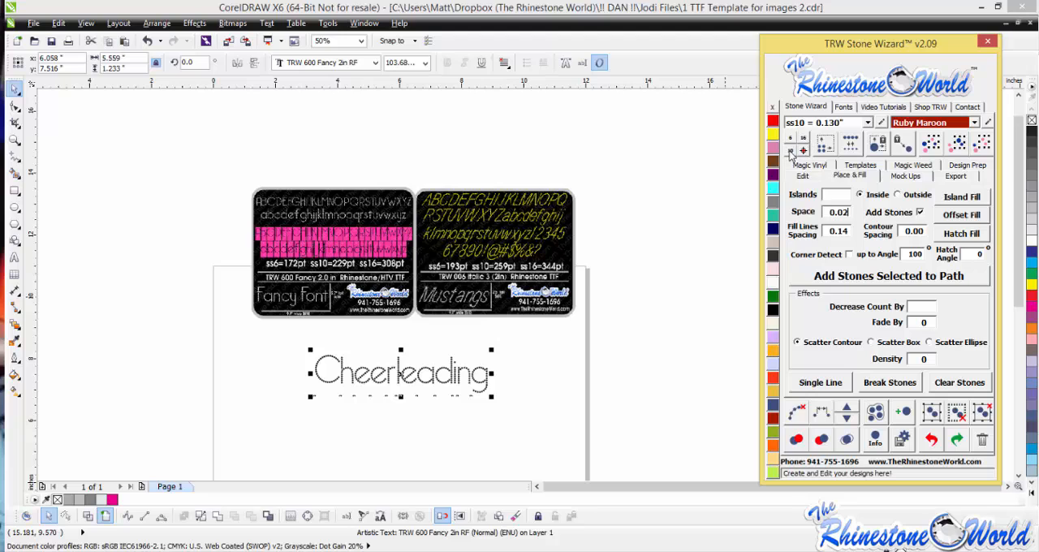
left_click(791, 153)
left_click(609, 318)
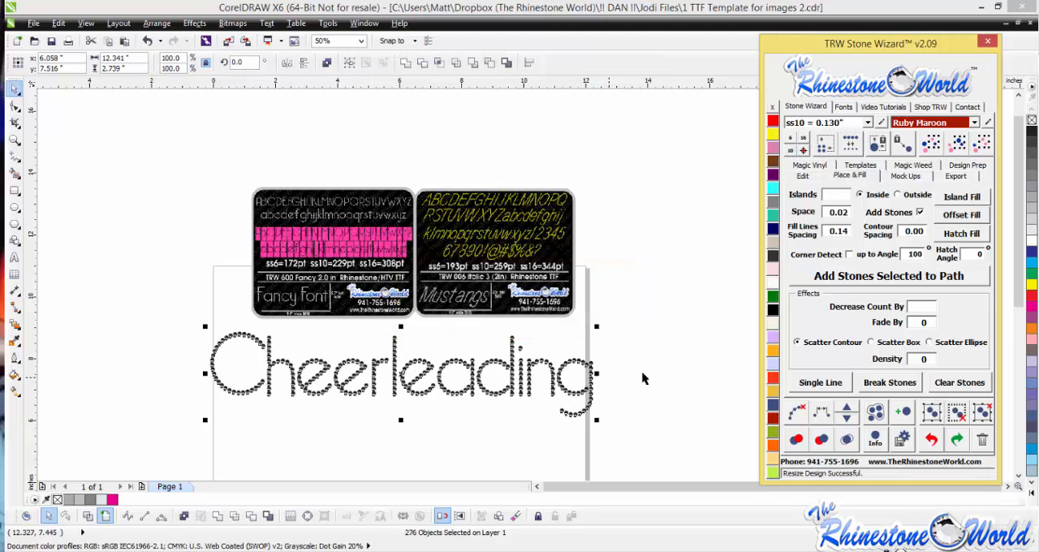
left_click(661, 375)
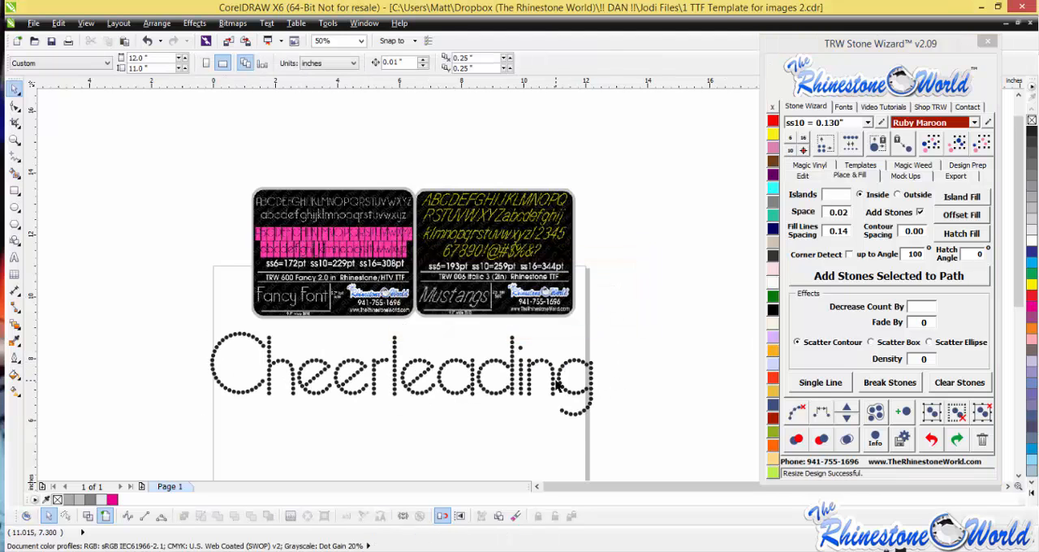
- Select all the Cheerleading stones and resize the design to ss6 stones
left_click_drag(640, 439, 126, 329)
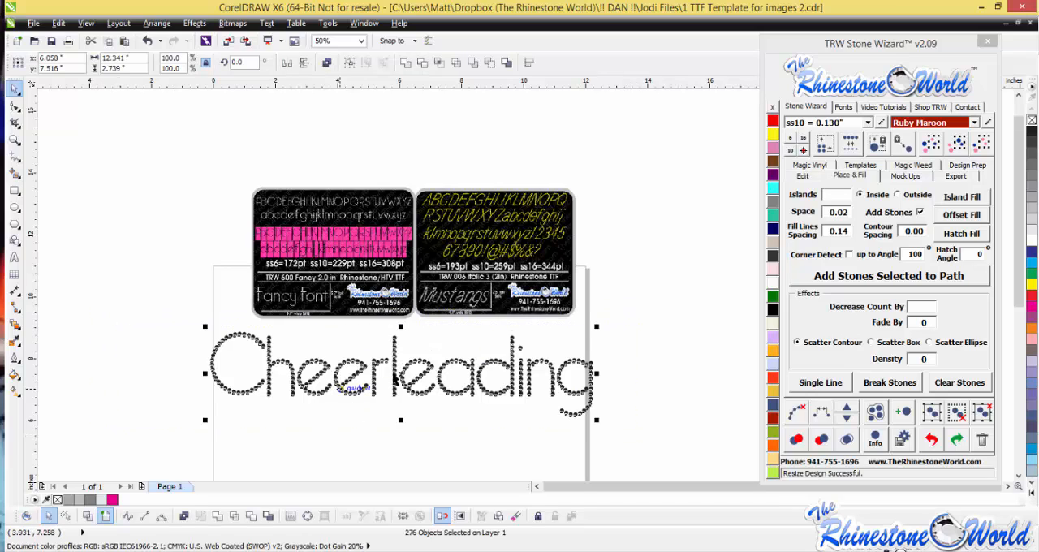
left_click(790, 138)
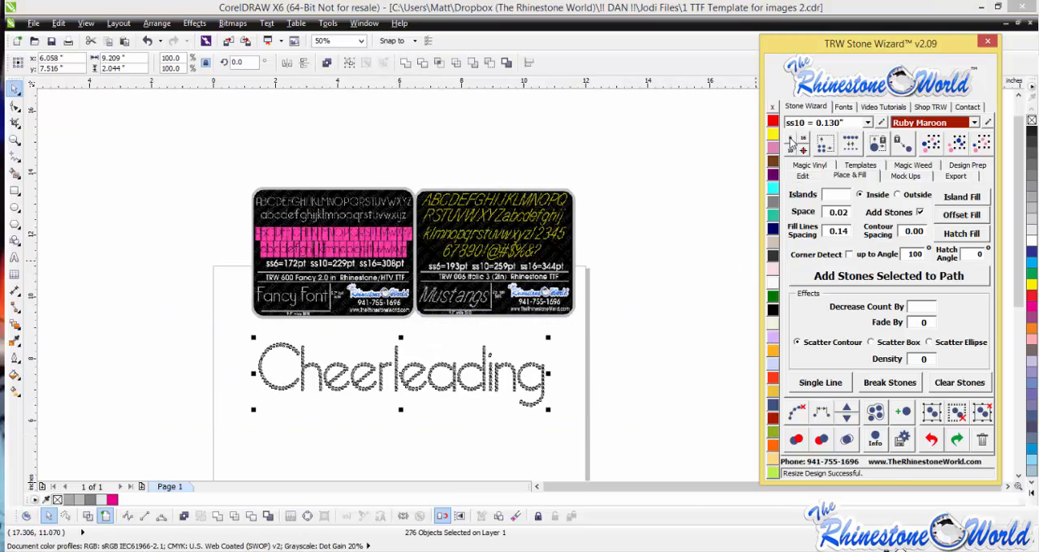
left_click(590, 369)
left_click_drag(566, 425, 205, 333)
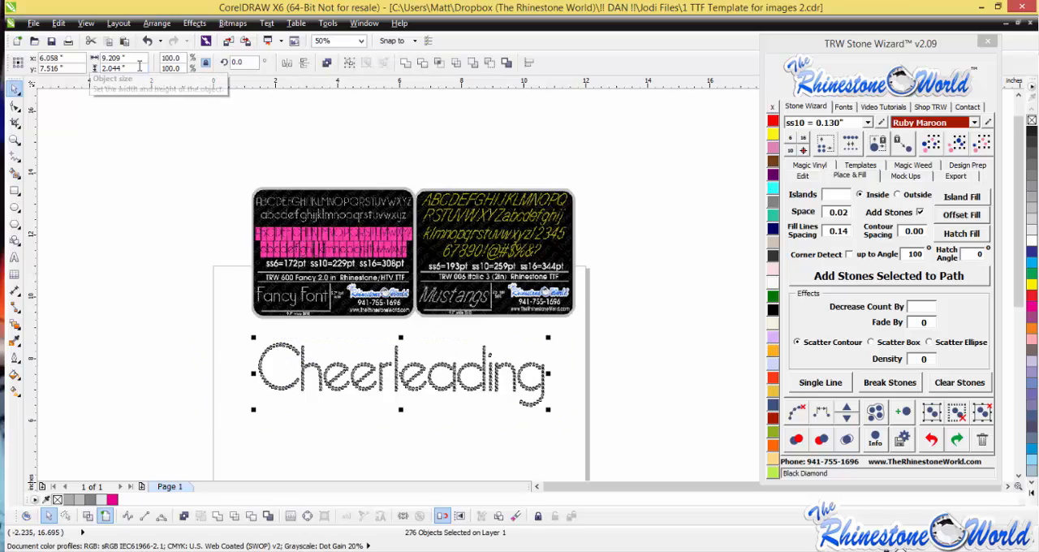
left_click(587, 388)
left_click_drag(264, 350, 325, 409)
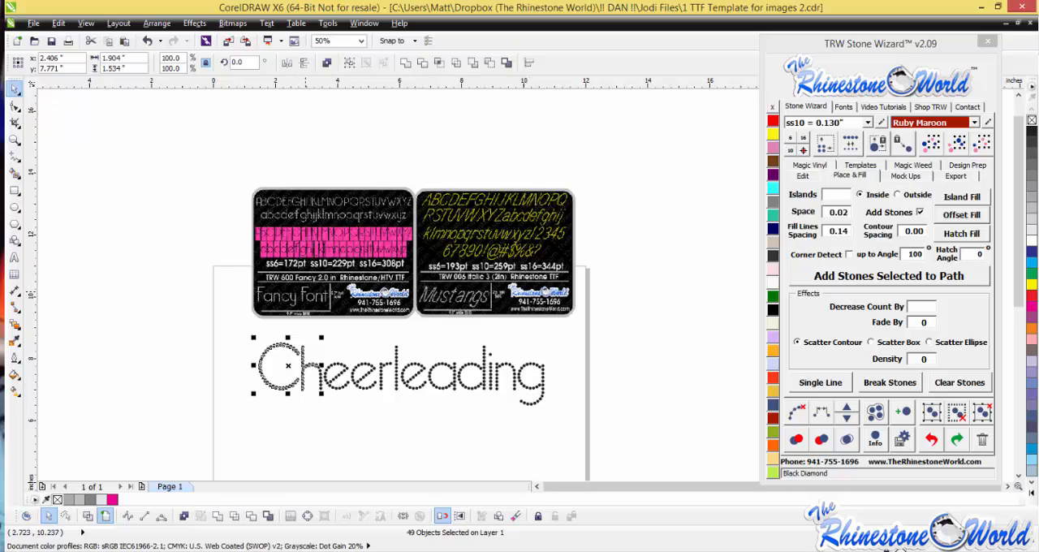
left_click(242, 423)
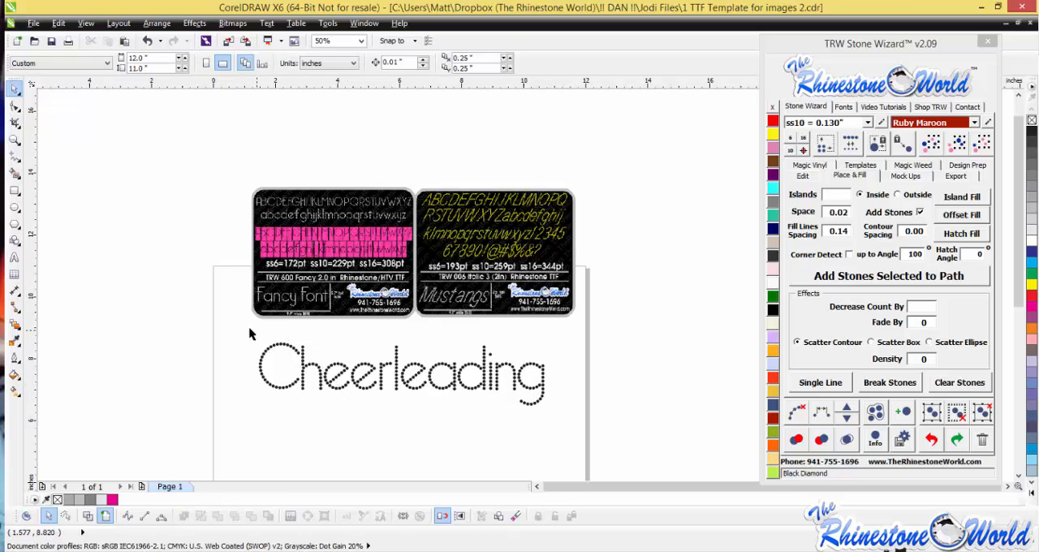
left_click_drag(249, 333, 601, 434)
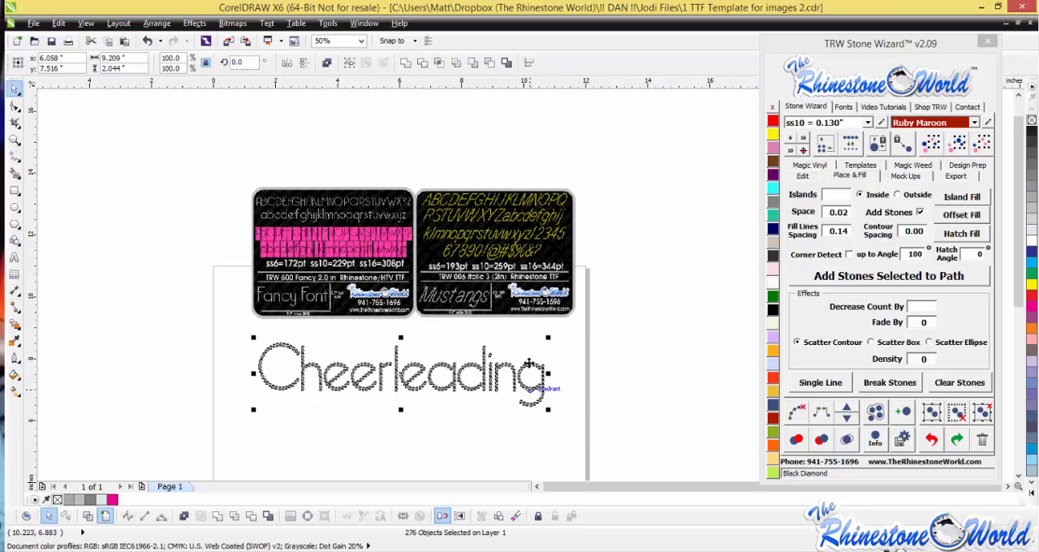
left_click(377, 422)
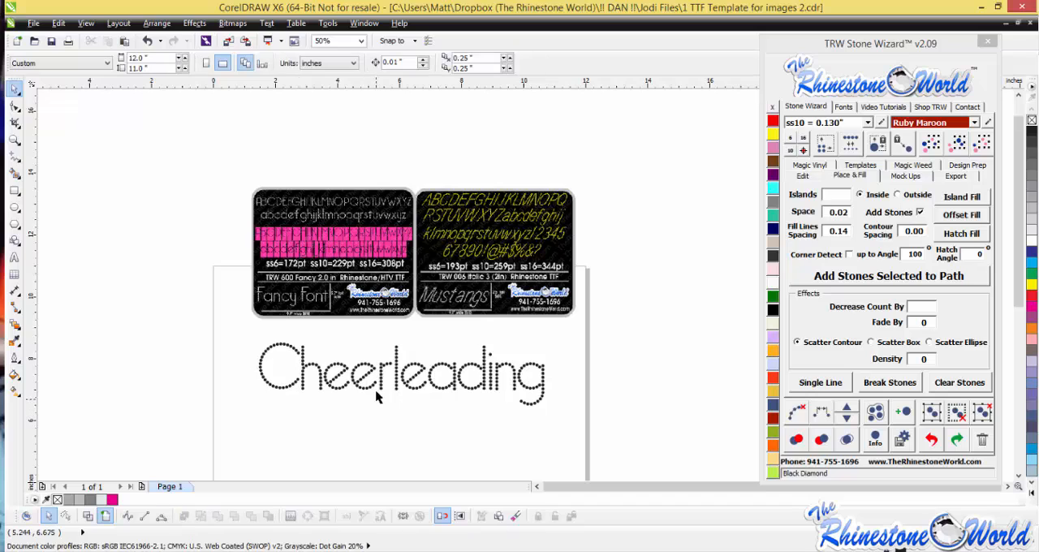
- Resize the whole Cheerleading stone design back to ss10 and inspect its overall width and height
left_click_drag(248, 331, 609, 437)
left_click(790, 152)
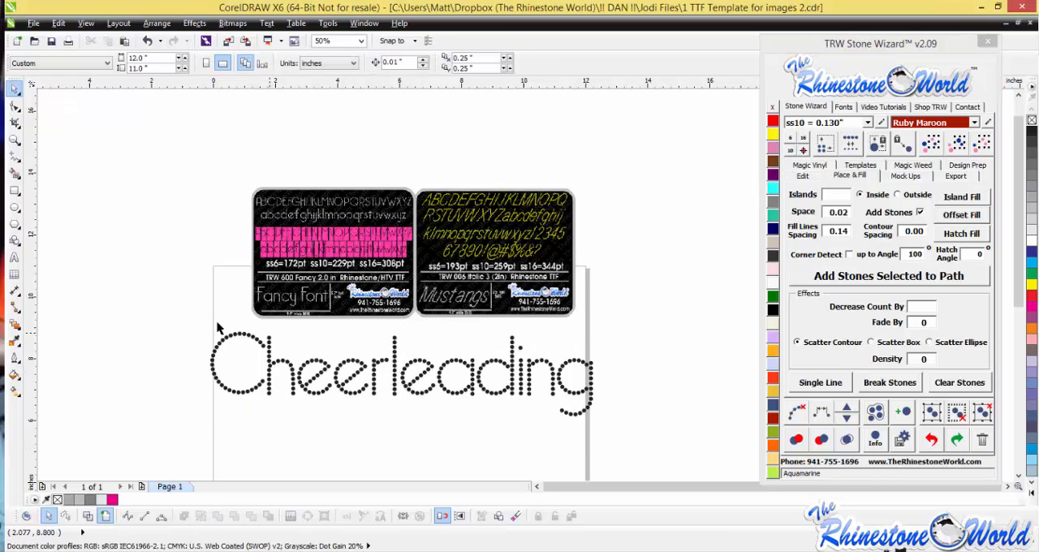
left_click_drag(195, 324, 286, 407)
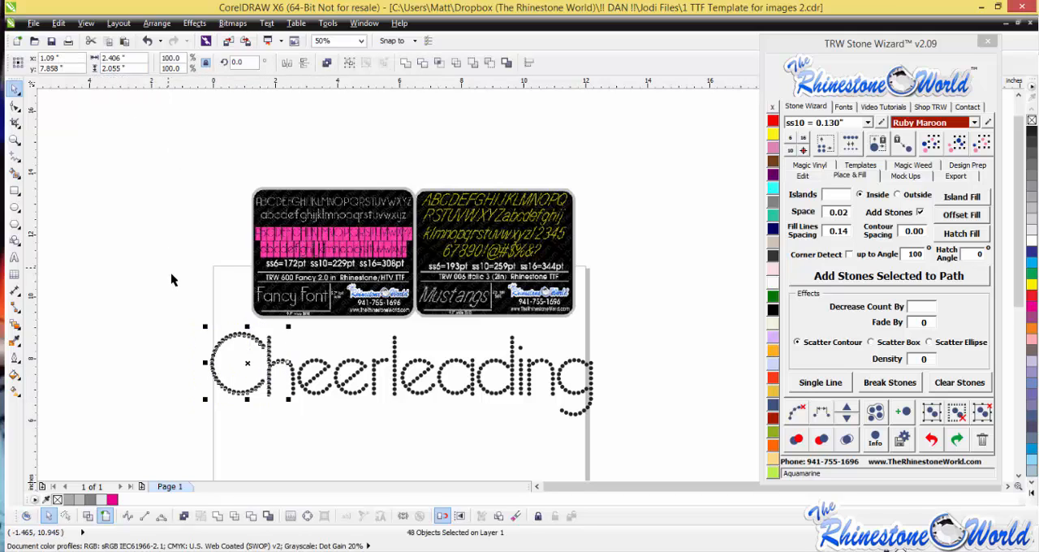
left_click(186, 329)
left_click_drag(186, 329, 641, 438)
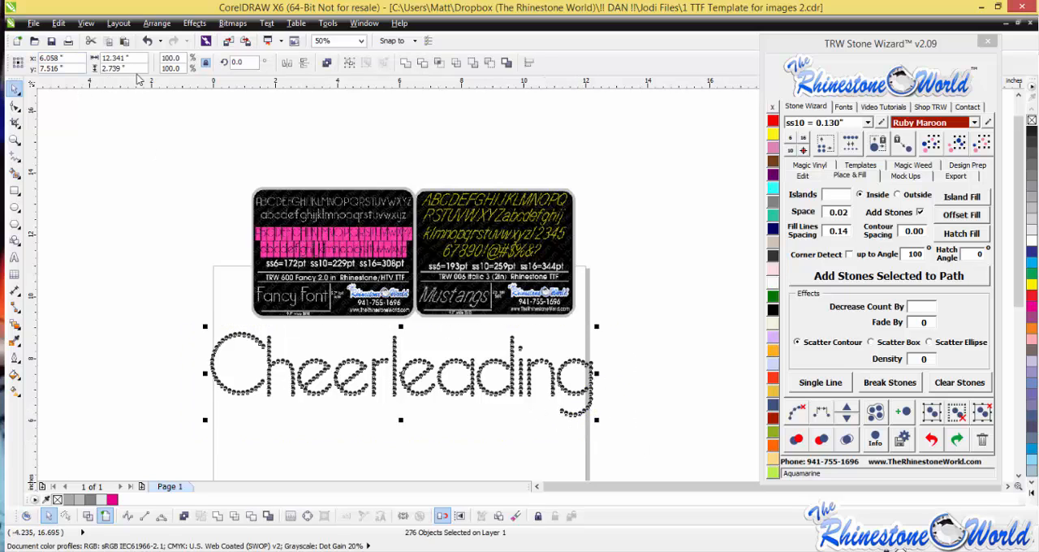
left_click(210, 238)
scroll(294, 345, "up", 1)
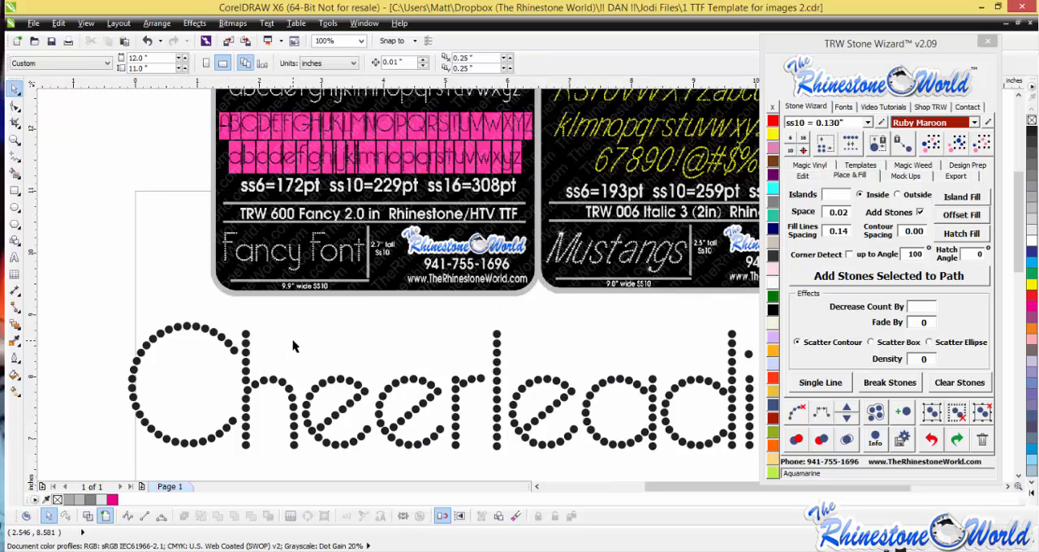
scroll(312, 347, "down", 1)
- Undo the stone size conversions back to the editable Cheerleading artistic text
key("ctrl+a")
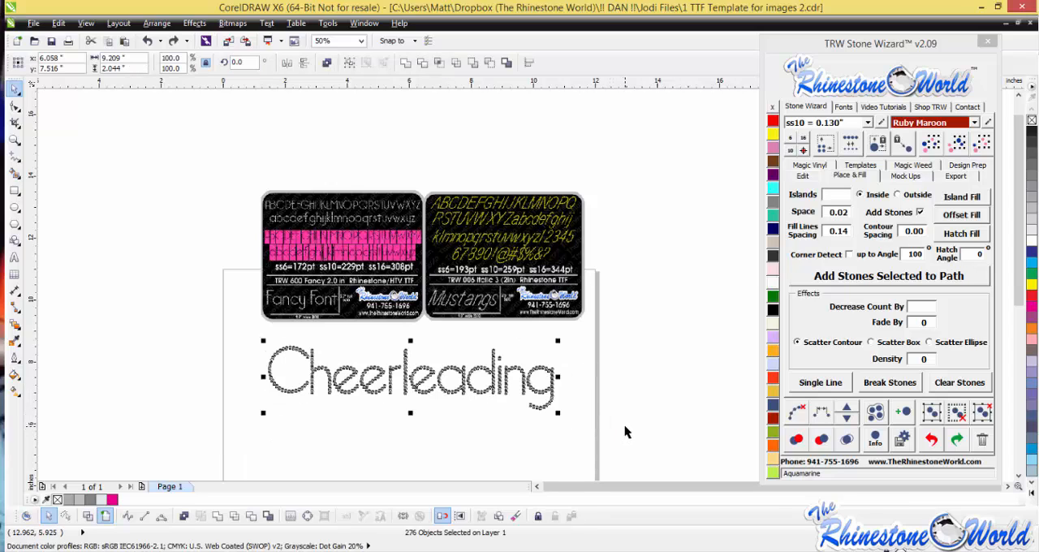
key("ctrl+z")
key("ctrl+z")
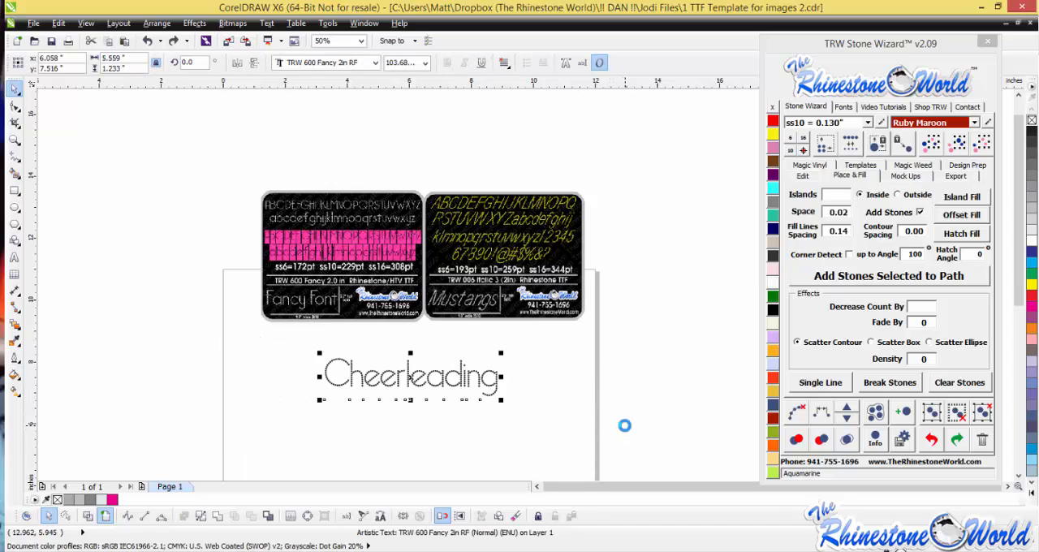
- Enlarge the Cheerleading text proportionally to about 8.56 inches wide and clear the selection
left_click(547, 417)
left_click(493, 383)
scroll(471, 394, "down", 1)
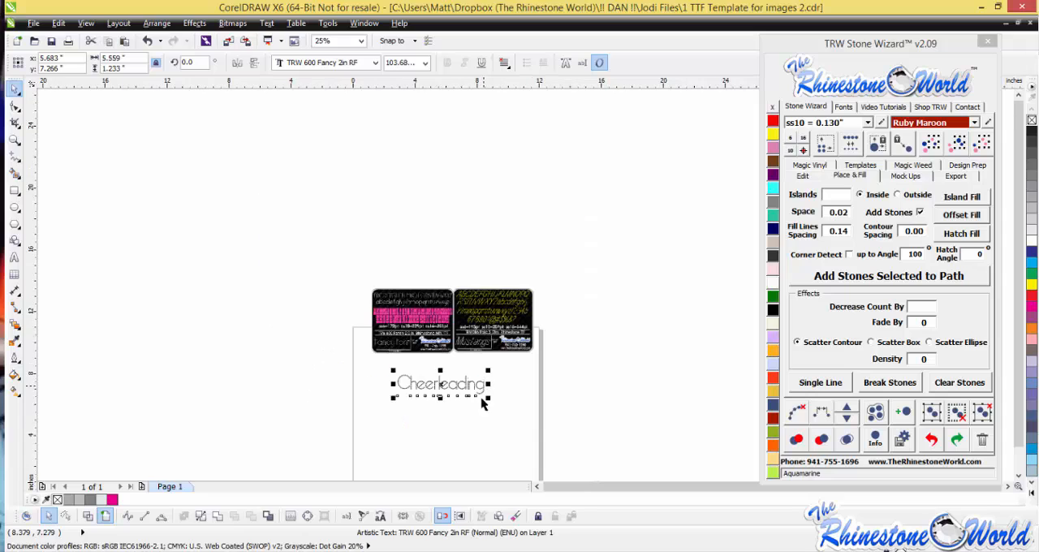
left_click_drag(486, 398, 534, 427)
left_click(457, 454)
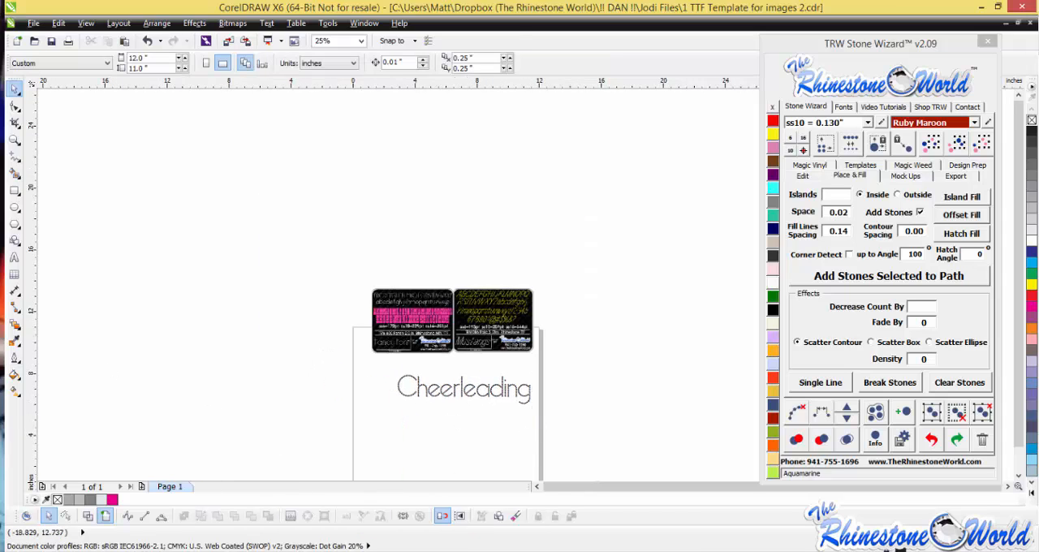
- Draw a wide, flat ellipse just below the Cheerleading text, extending past both page edges, and return to the Pick tool
key("F7")
left_click_drag(346, 407, 568, 467)
left_click_drag(568, 467, 577, 465)
key("Delete")
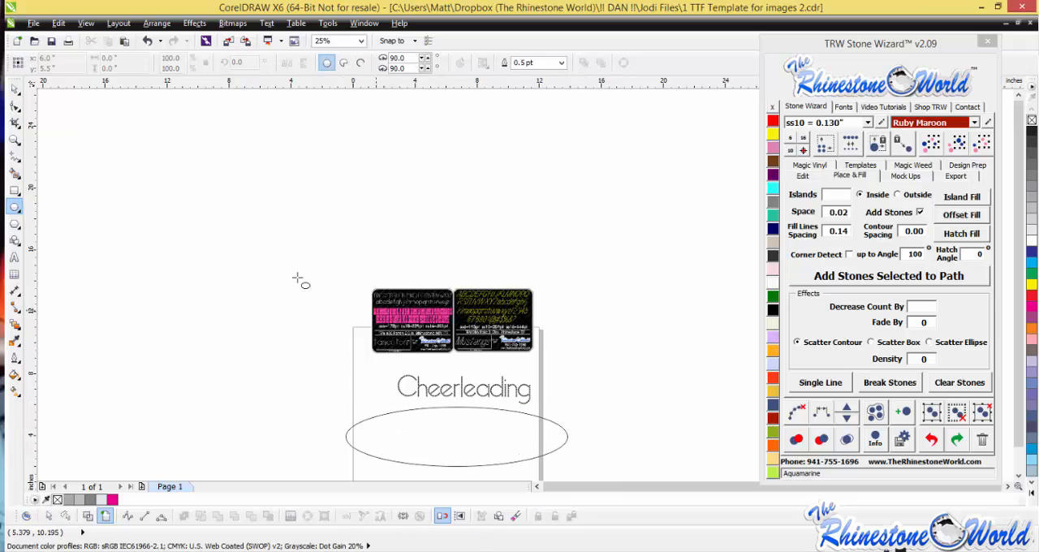
left_click(15, 87)
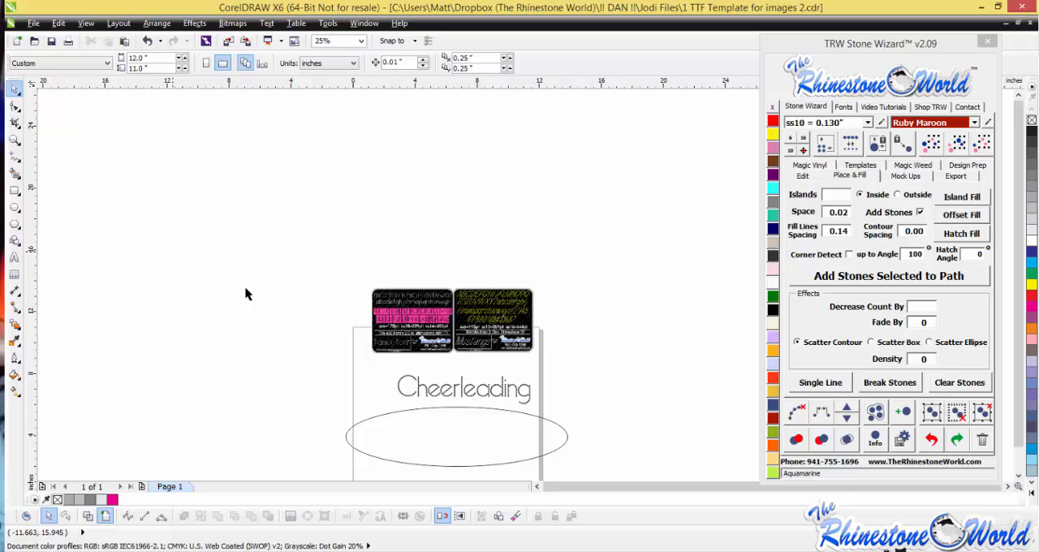
- Fit the Cheerleading text to the upper curve of the ellipse, about -0.625 inches from the path, and clear the selection
left_click(475, 398)
scroll(494, 423, "up", 3)
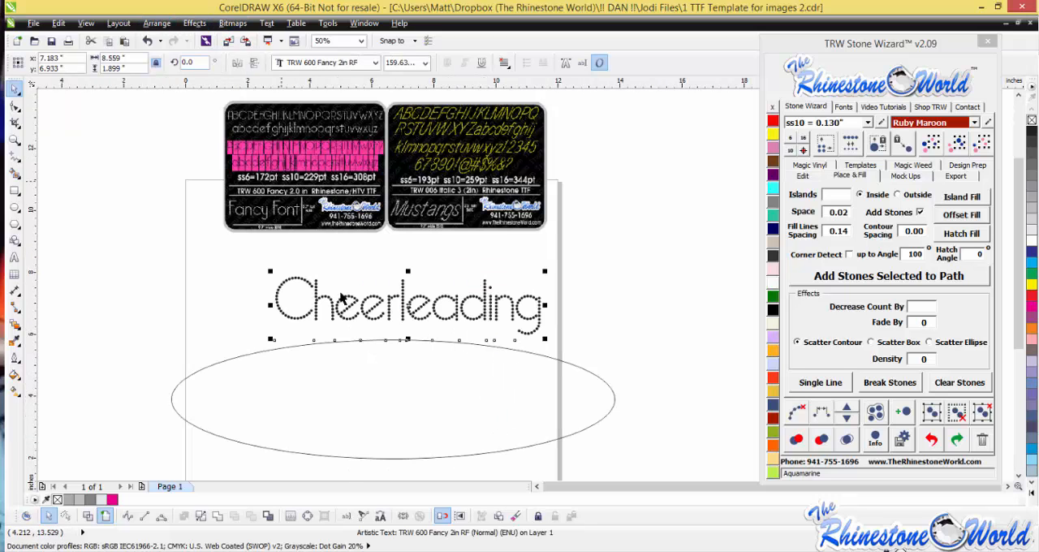
left_click(366, 514)
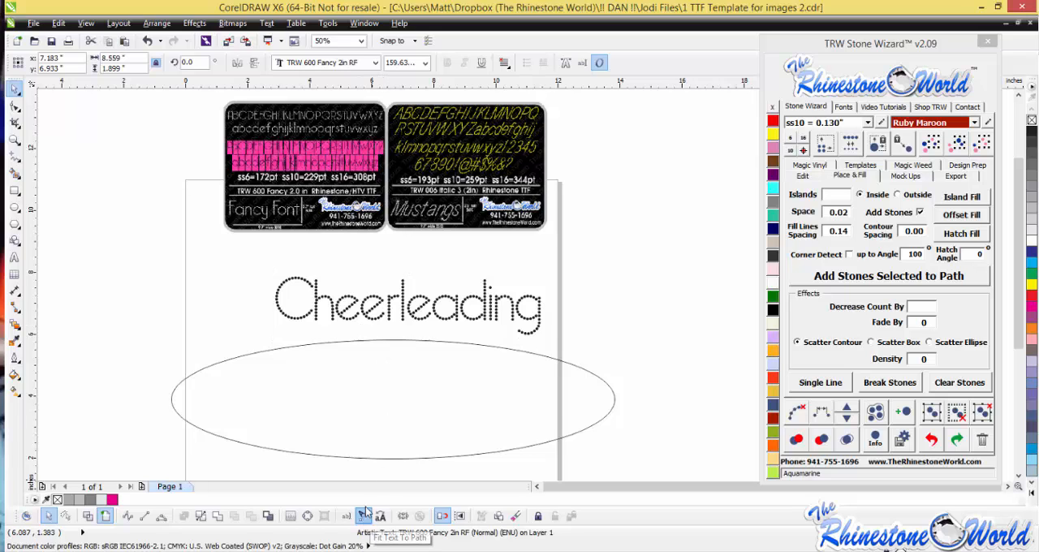
left_click(396, 354)
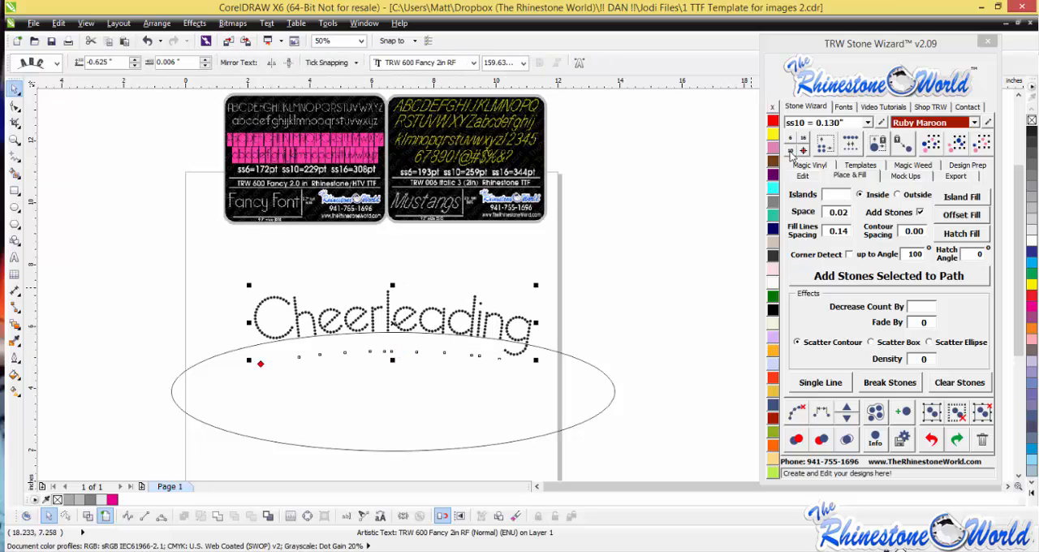
left_click(596, 359)
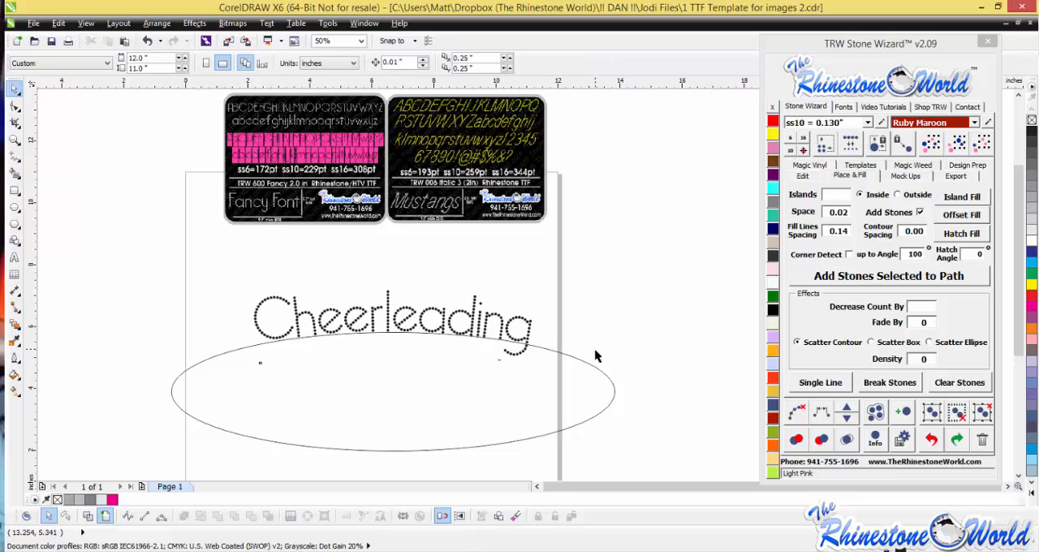
- Resize the Cheerleading text on the ellipse to ss10 stones and reposition it along the curve, about -0.625 inches from the path
left_click(509, 336)
left_click(791, 151)
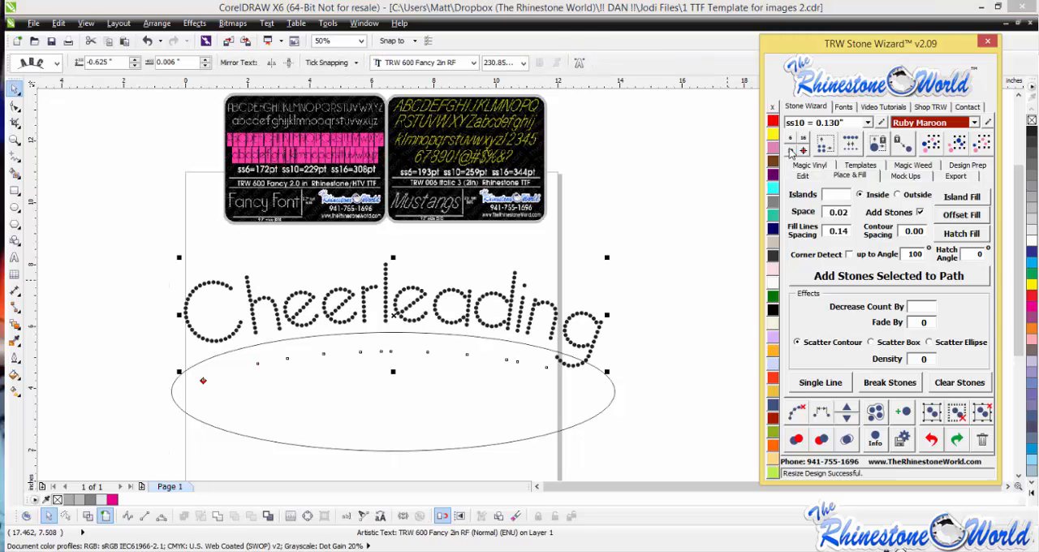
left_click_drag(500, 297, 521, 153)
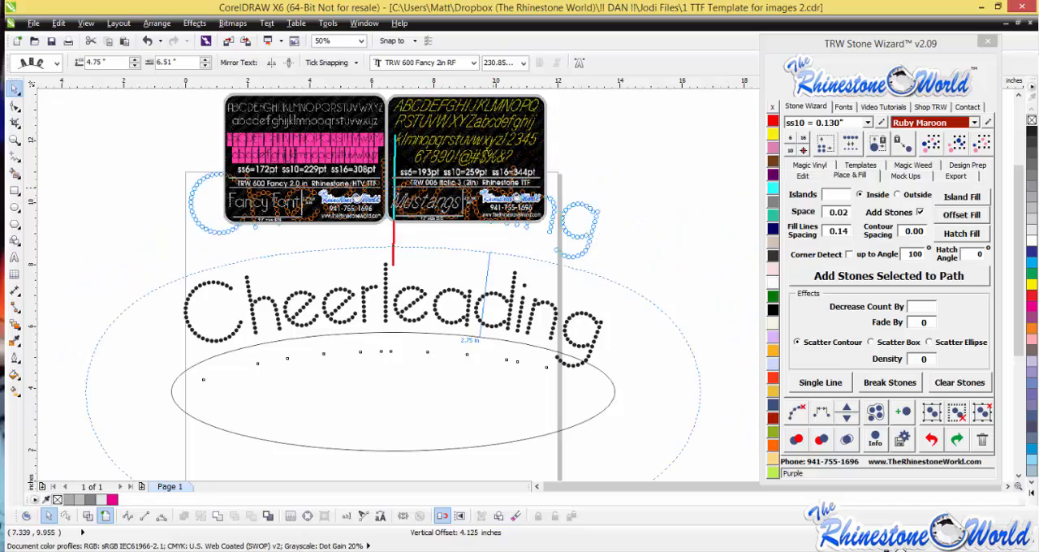
left_click_drag(497, 188, 490, 293)
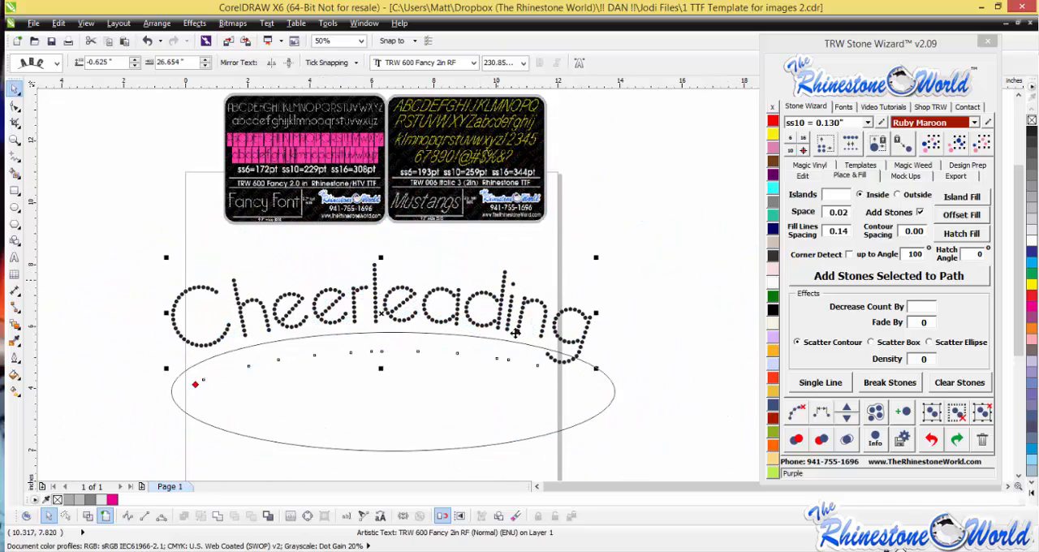
- Refit the Cheerleading text to the ellipse's upper curve with Fit Text to Path, about 0.257 inches from the path
key("F8")
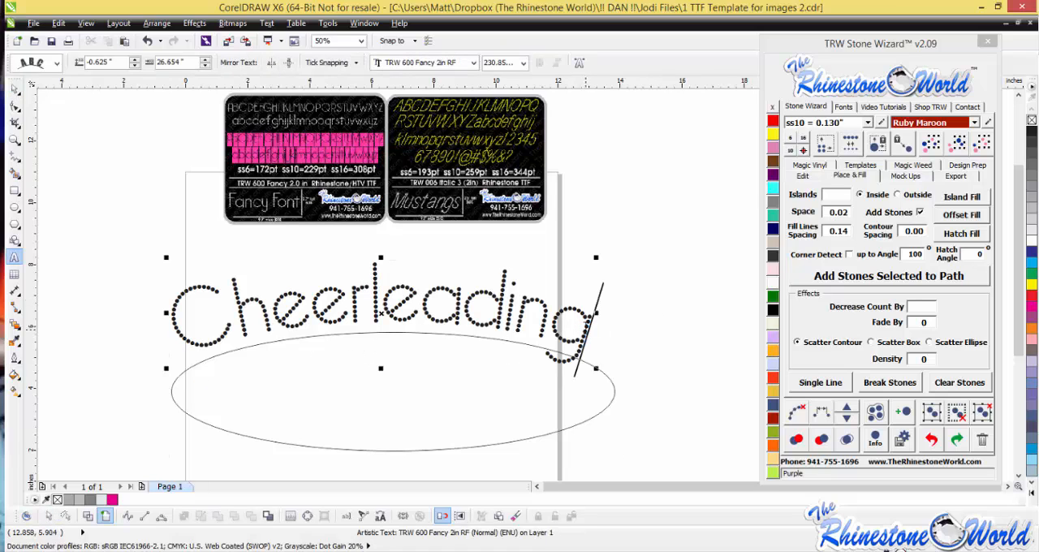
left_click(15, 87)
left_click(365, 521)
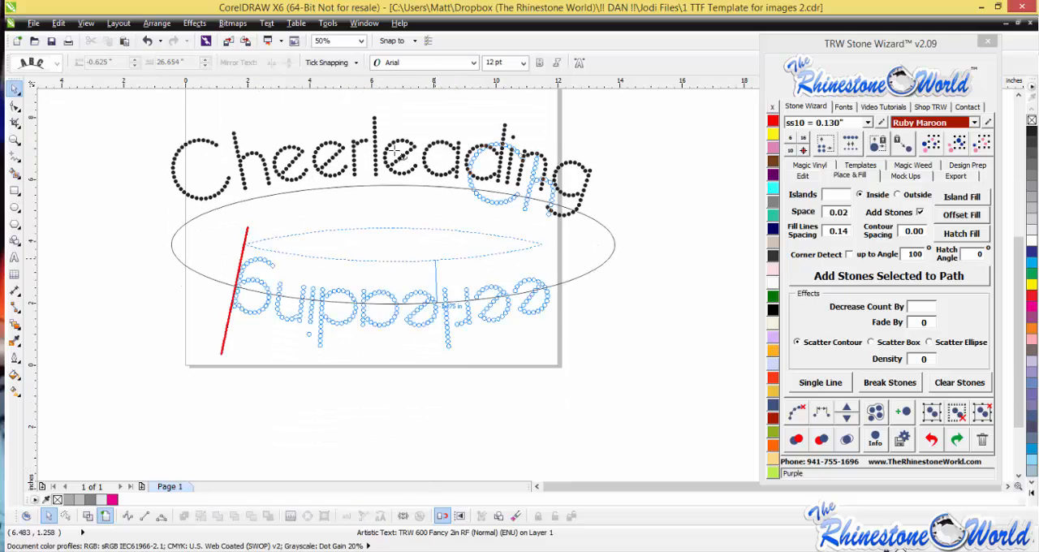
left_click(393, 186)
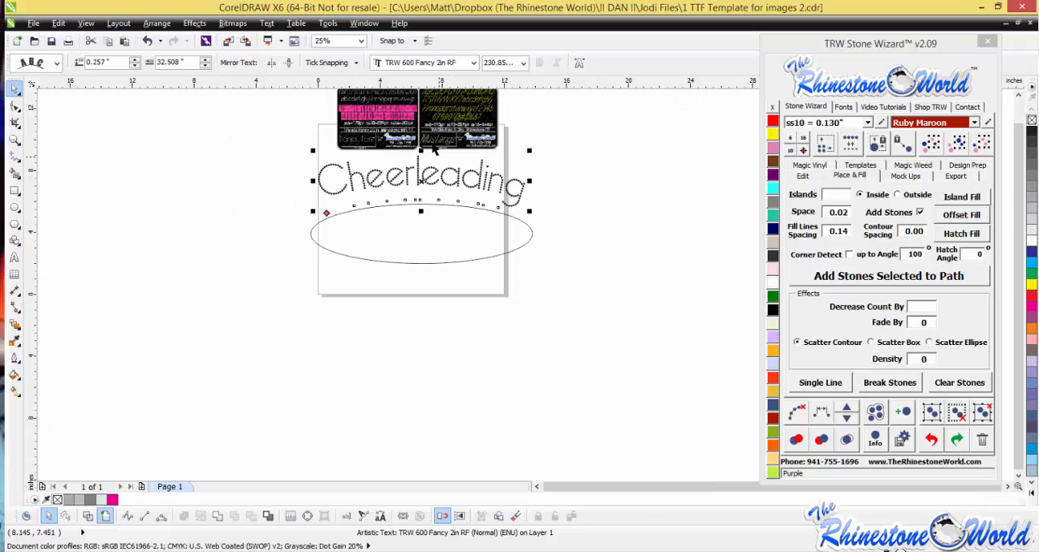
- Replace the curved word Cheerleading with Football and move it closer to the ellipse, about -0.375 inches from the path
left_click(347, 517)
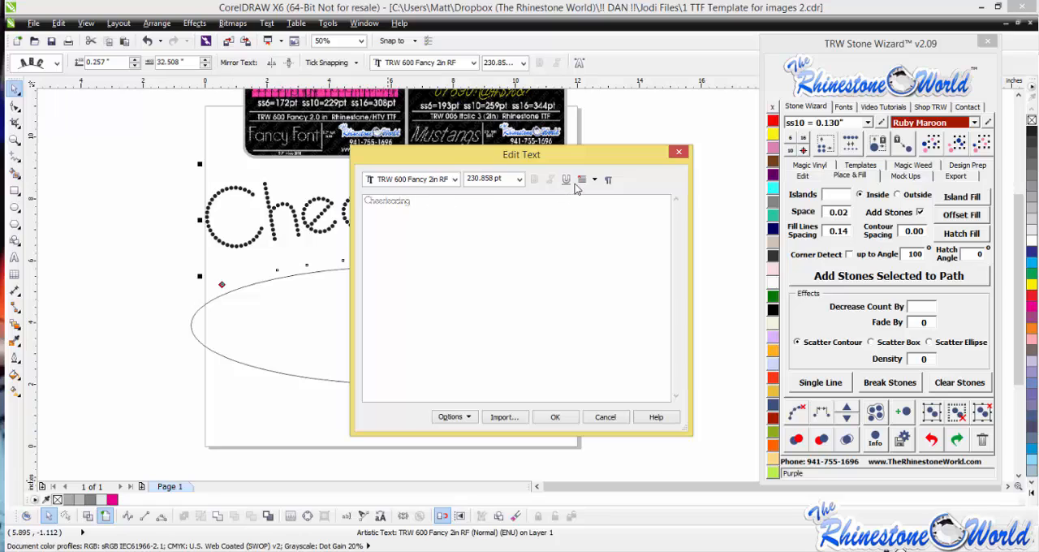
left_click_drag(446, 200, 333, 207)
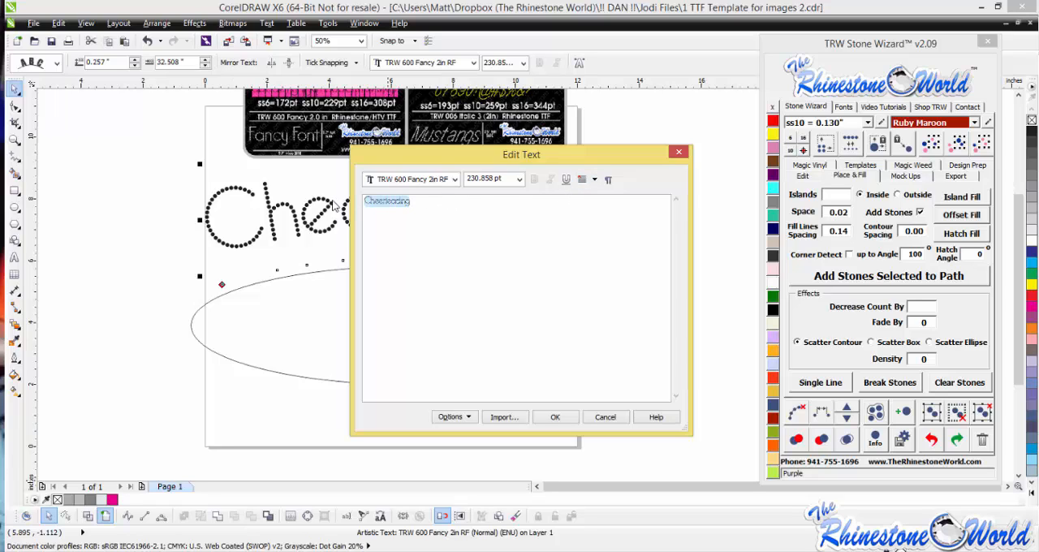
type("Football")
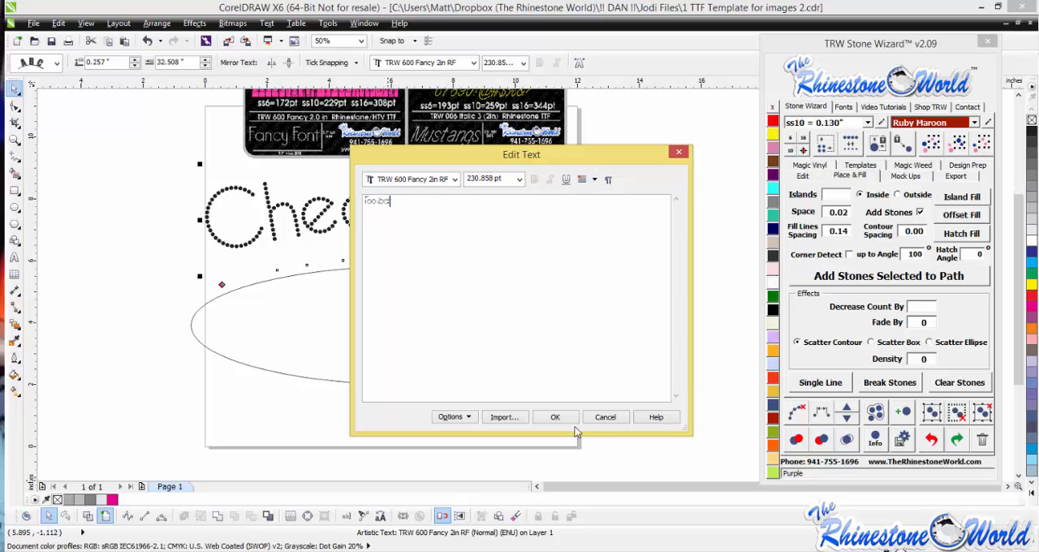
left_click(555, 416)
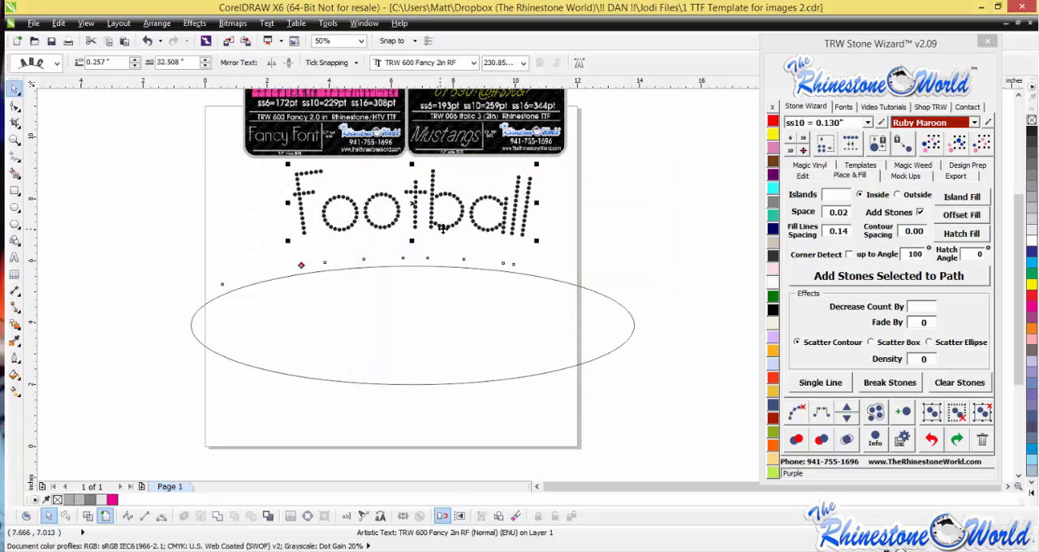
left_click_drag(471, 228, 471, 243)
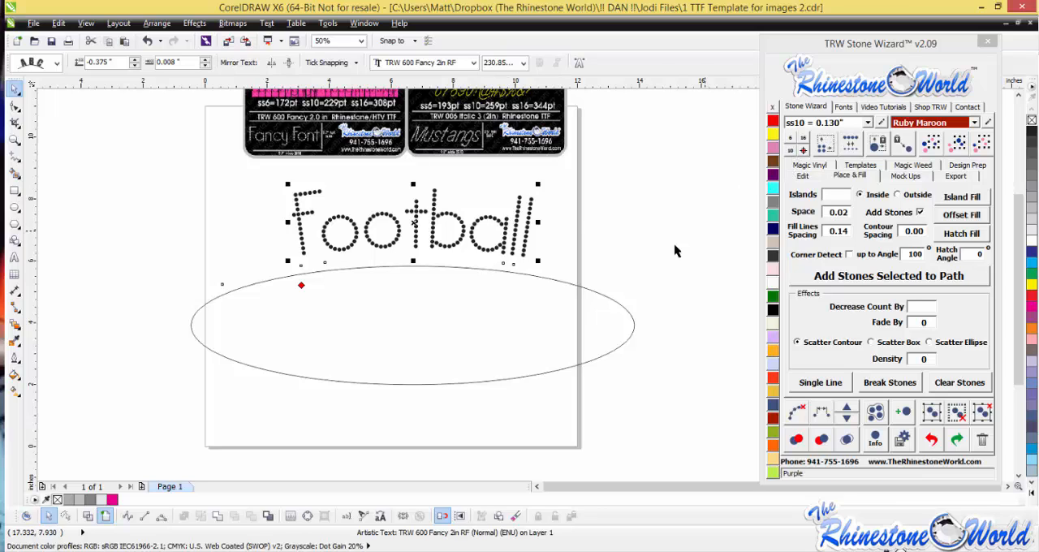
- Resize the curved Football text to ss6 stones
left_click(557, 251)
left_click(527, 244)
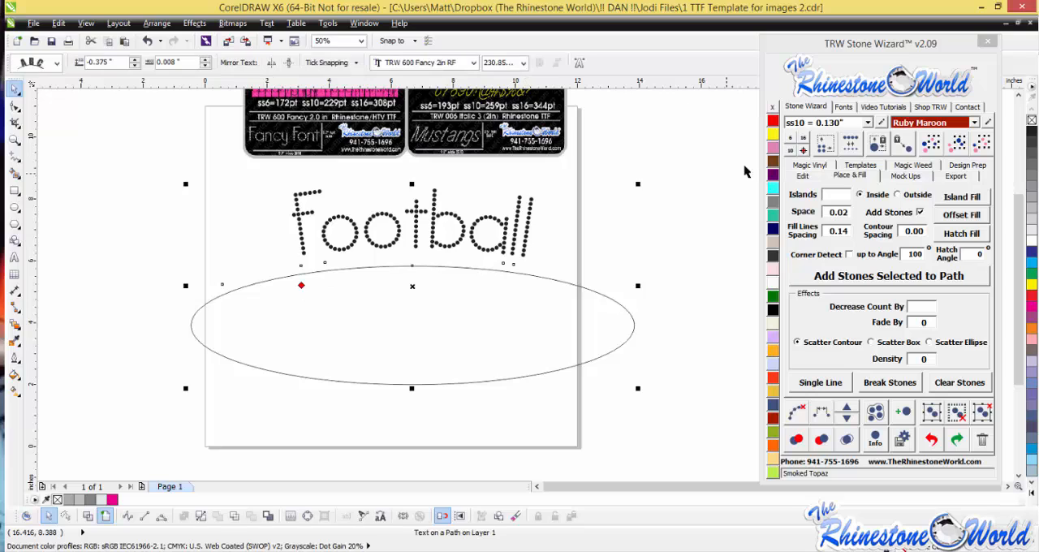
left_click(793, 142)
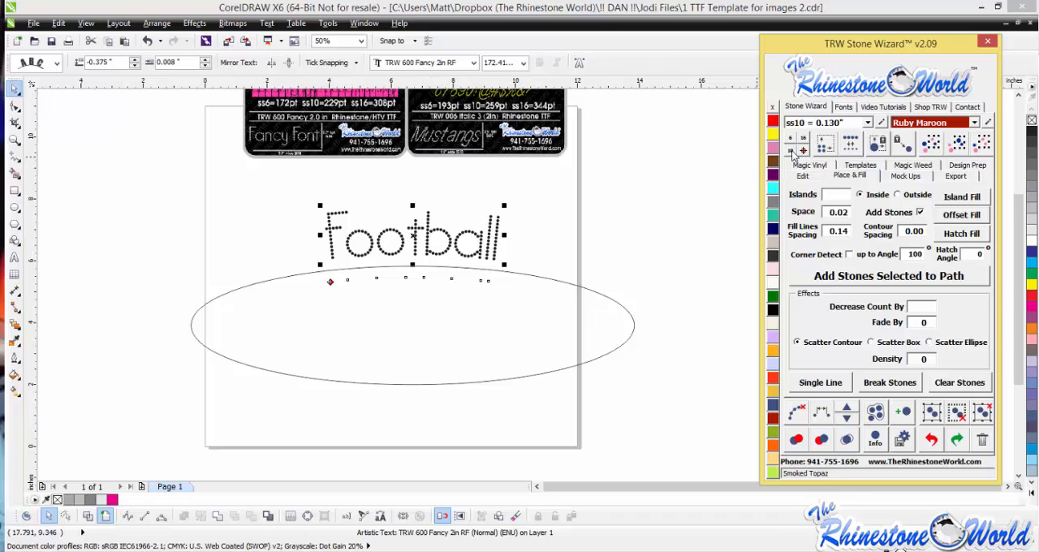
- Resize the curved Football text to ss16 stones and move it down toward the ellipse, about -1.0 inch from the path
left_click(599, 266)
left_click(550, 280)
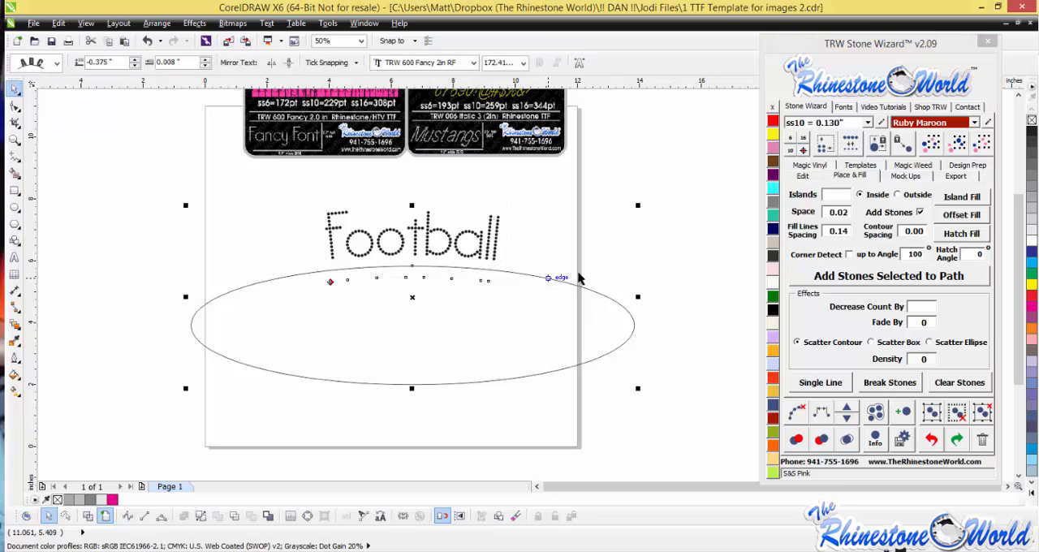
left_click(804, 145)
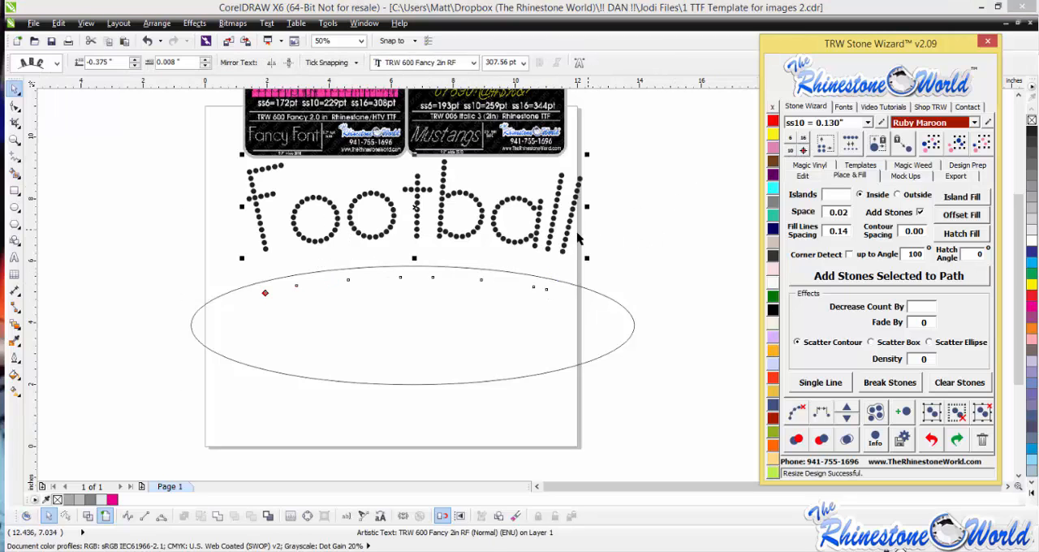
left_click_drag(570, 231, 569, 252)
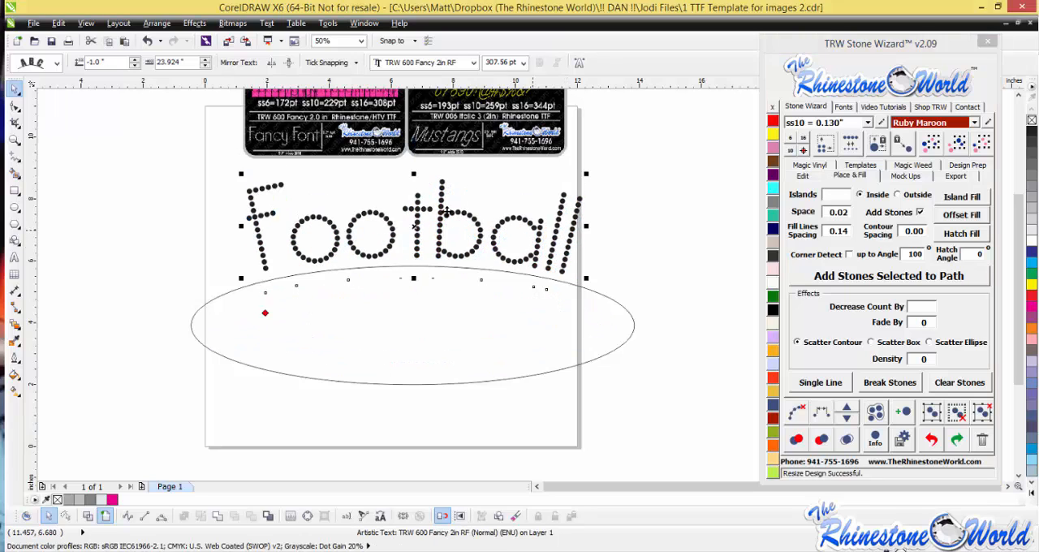
- Delete the Football text together with its ellipse path
left_click(599, 252)
left_click(566, 258)
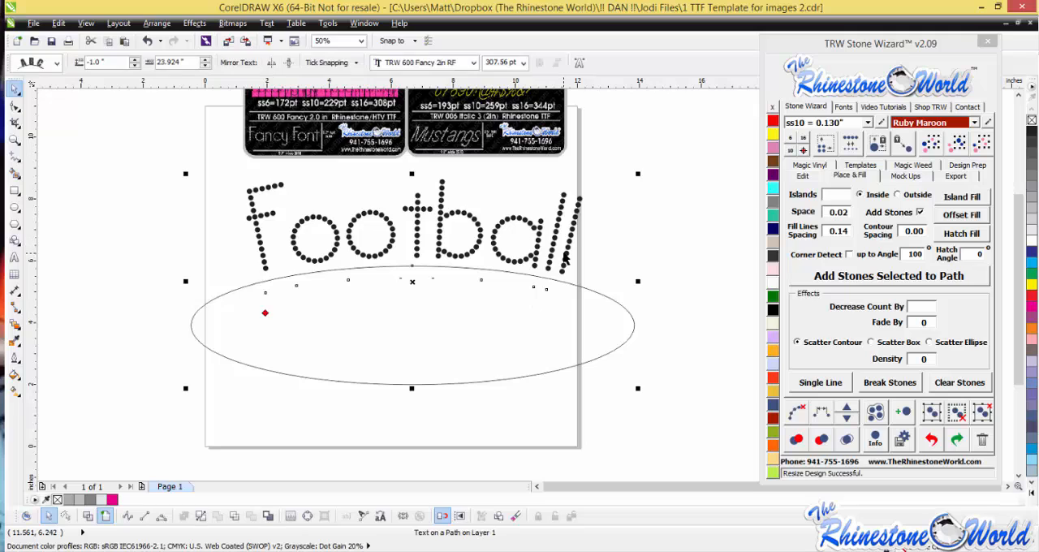
key("Delete")
- Examine the TRW 600 Fancy and TRW 006 Italic 3 font cards for their characters, point sizes and sample words
scroll(536, 178, "up", 3)
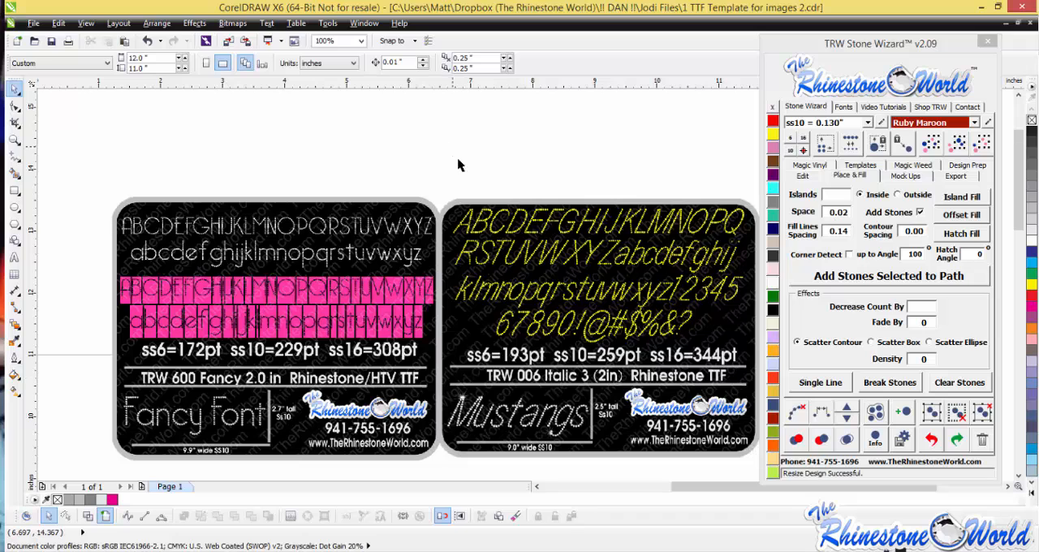
scroll(601, 316, "down", 1)
scroll(603, 323, "up", 1)
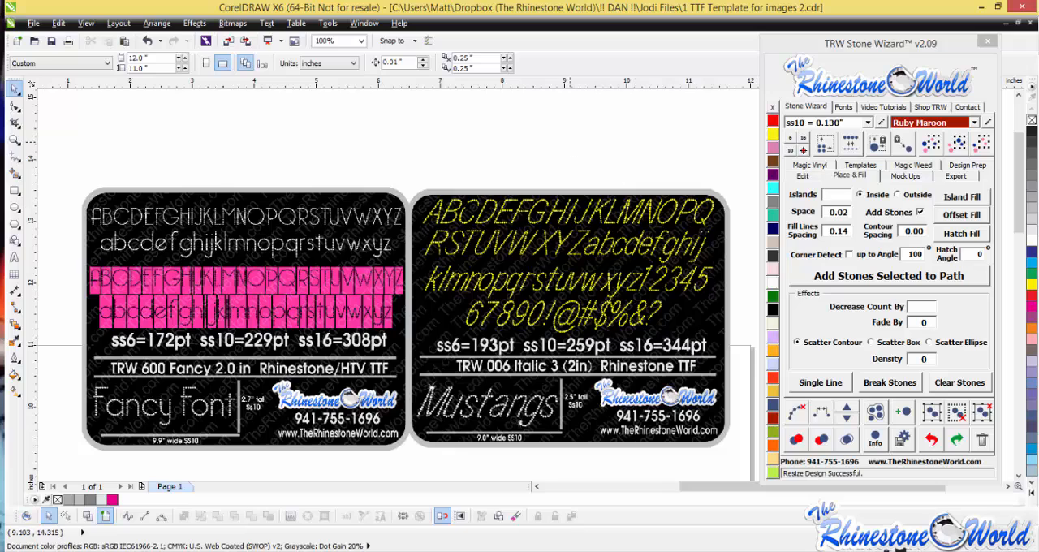
scroll(336, 313, "down", 1)
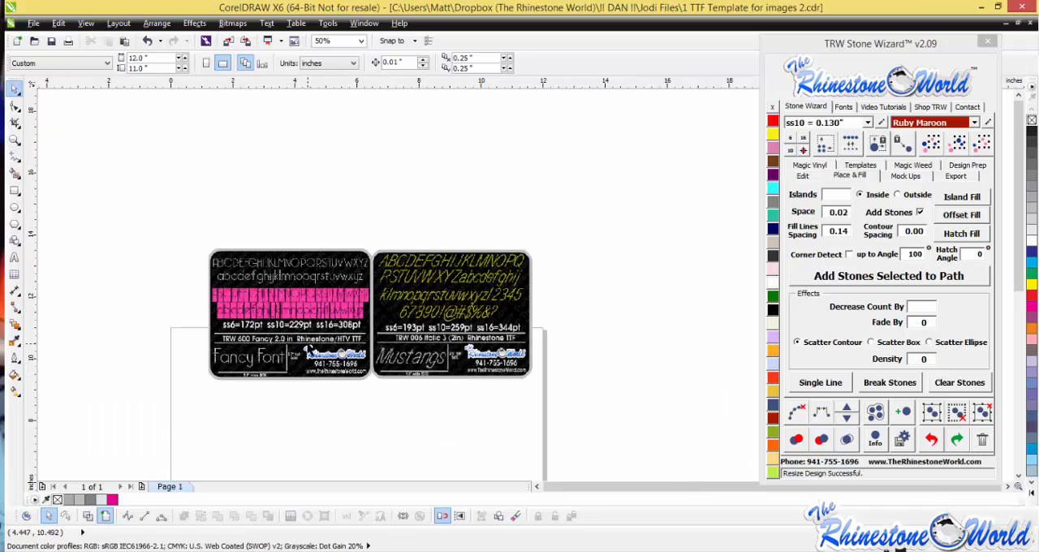
scroll(308, 345, "up", 1)
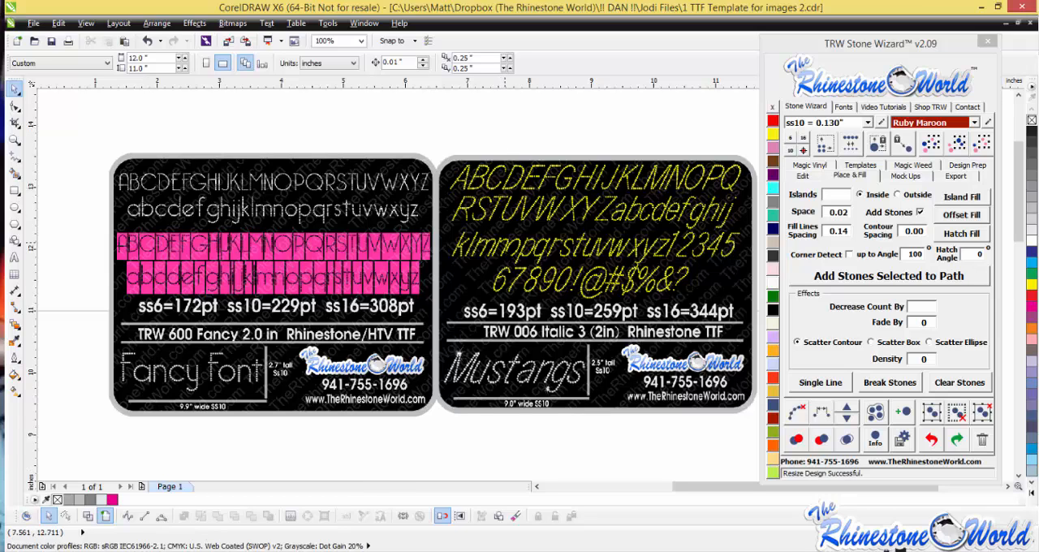
scroll(536, 251, "down", 2)
scroll(536, 252, "up", 2)
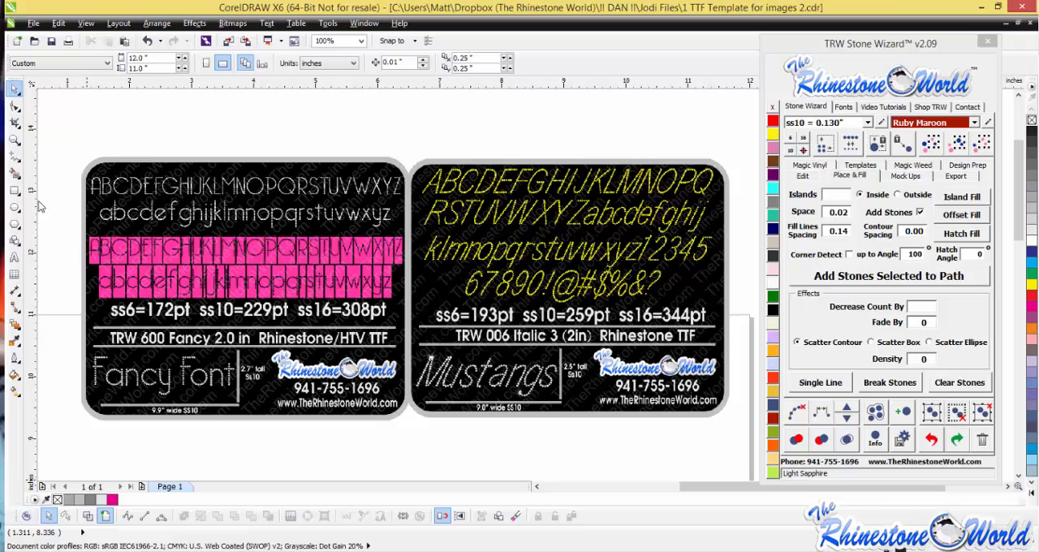
- Dock the TRW Toolbox toolbar vertically beside the main toolbox and return it to its horizontal place beneath the document palette
left_click_drag(13, 517, 86, 452)
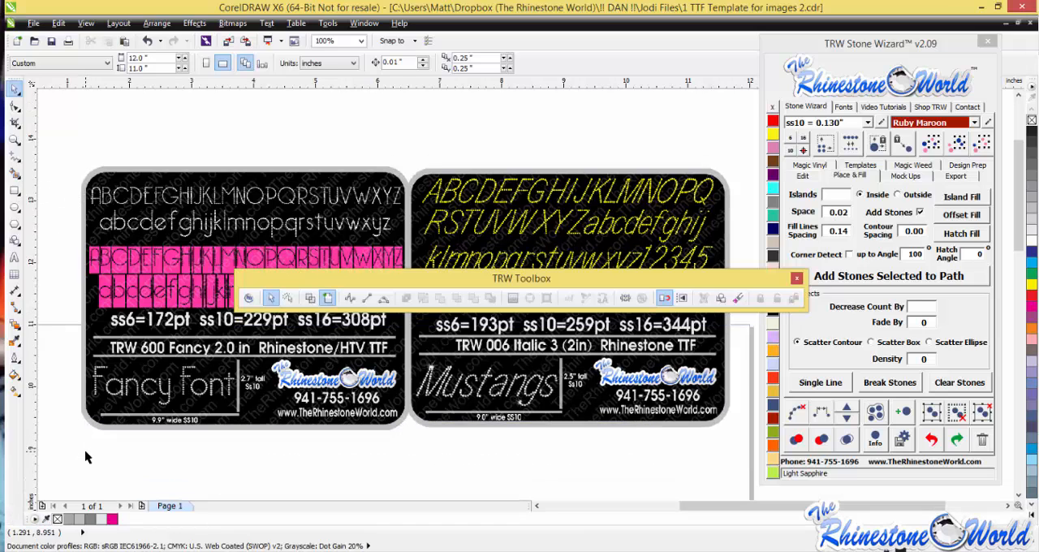
left_click_drag(323, 274, 40, 94)
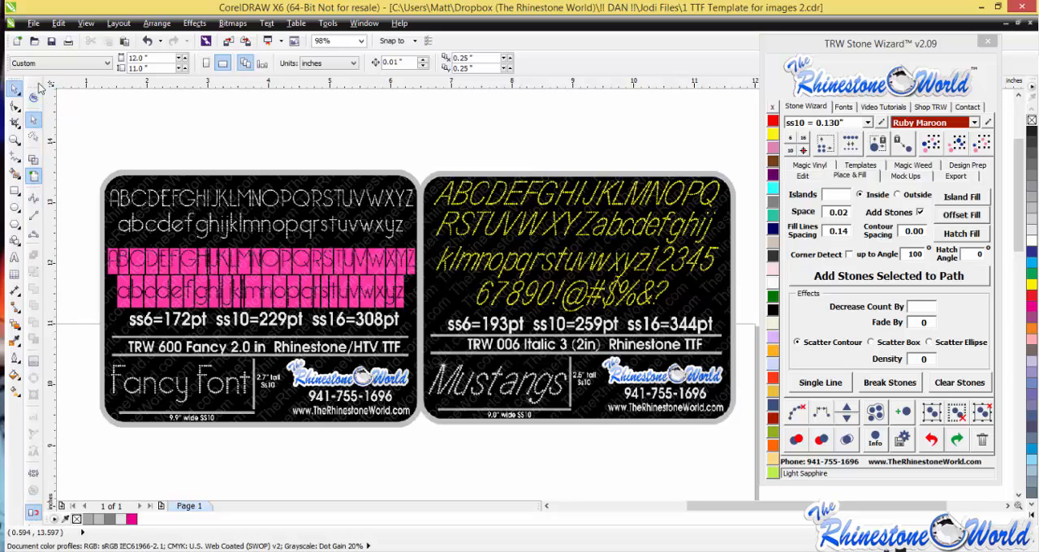
left_click_drag(37, 85, 38, 81)
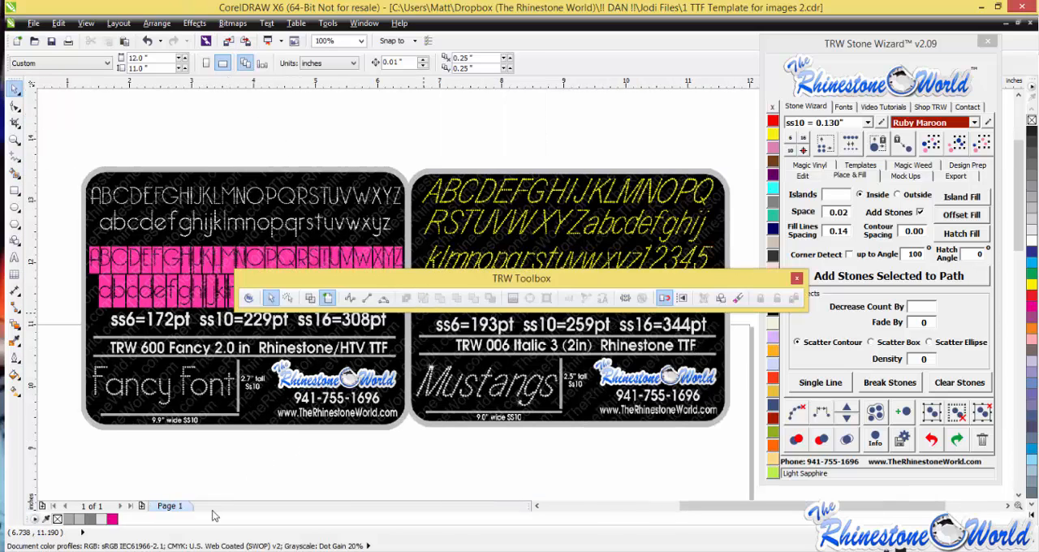
left_click_drag(216, 516, 174, 530)
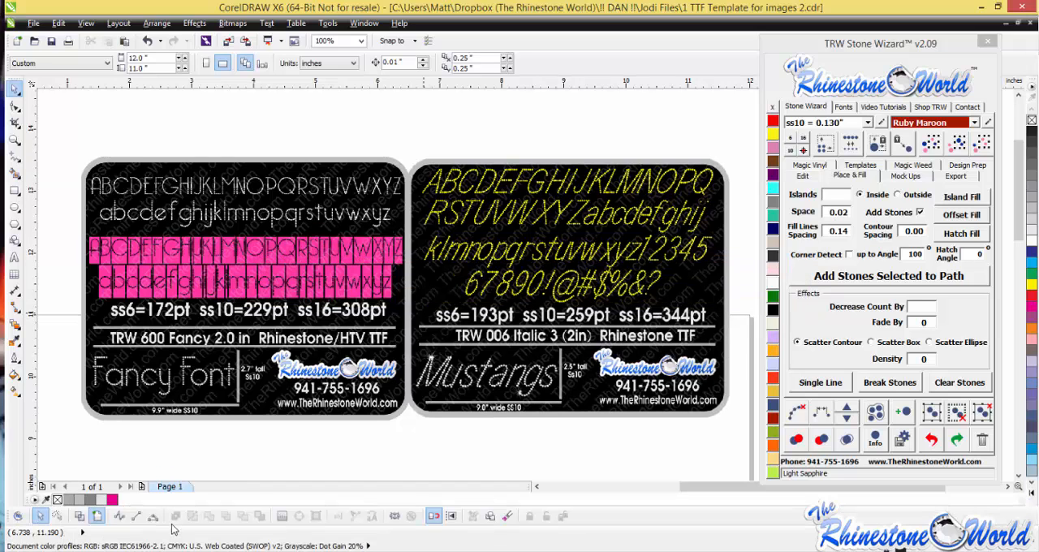